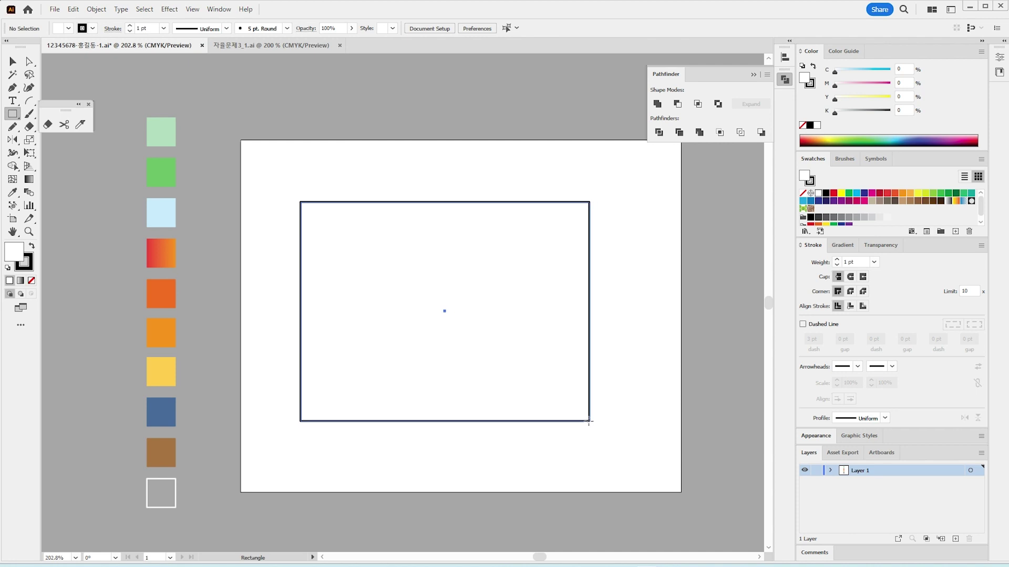
# Fill the drawn rectangle with the light green sample colour without a stroke and shorten it to about 42.5 mm high near the artboard's middle.
pyautogui.click(12, 194)
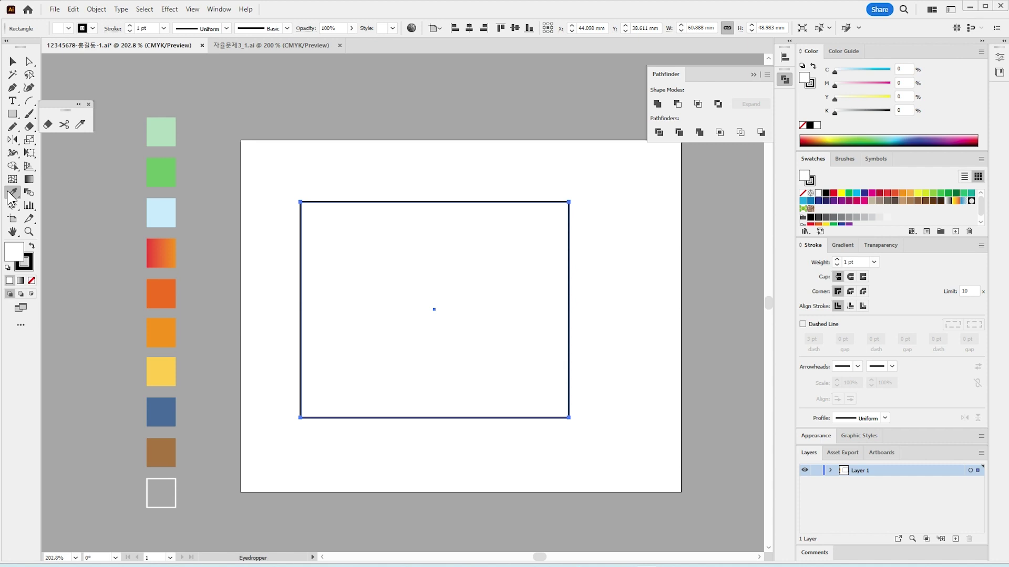
pyautogui.click(161, 130)
pyautogui.click(13, 62)
pyautogui.hotkey('ctrl', 'shift', 'a')
pyautogui.moveTo(386, 284); pyautogui.dragTo(413, 293)
pyautogui.moveTo(463, 211); pyautogui.dragTo(449, 252)
# Duplicate the green rectangle in place and flip the copy upward into a strip about 12.9 mm high directly above the original.
pyautogui.hotkey('ctrl', 'shift', 'a')
pyautogui.click(440, 297)
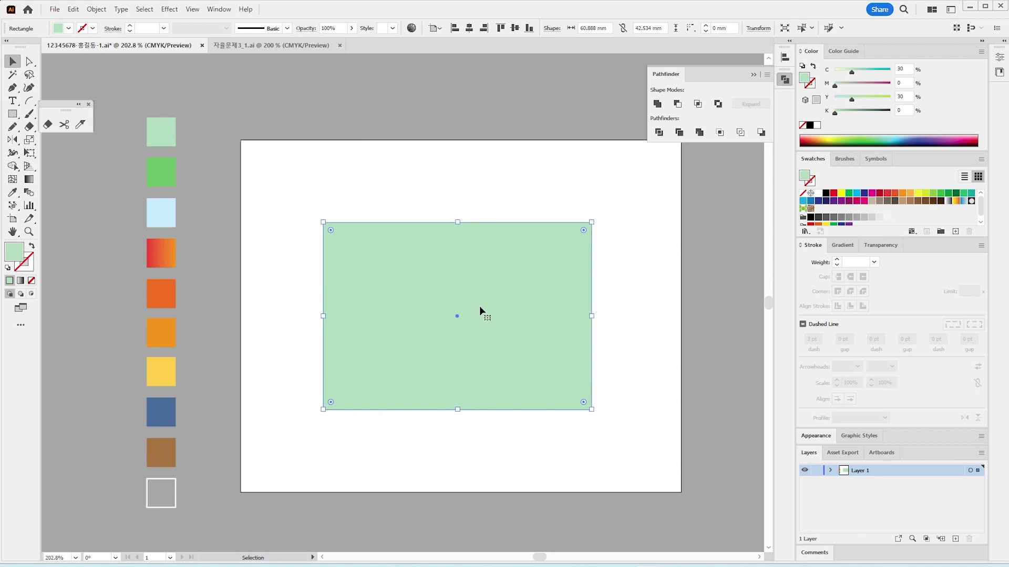
pyautogui.press('ctrl')
pyautogui.moveTo(455, 410); pyautogui.dragTo(456, 165)
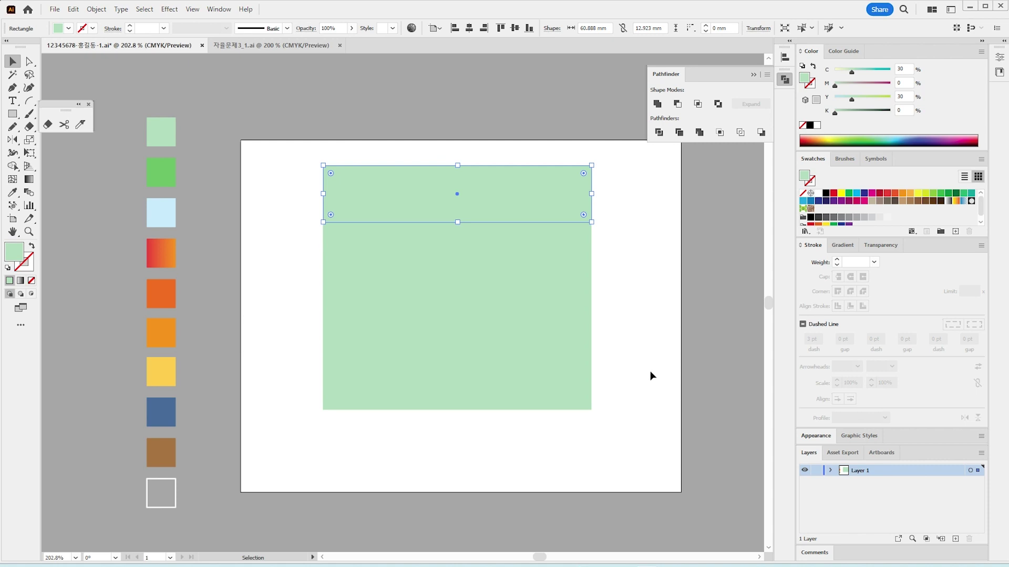
# Perspective-distort the upper strip into a symmetrical trapezoid that narrows toward the top, and lower its top edge slightly.
pyautogui.press('e')
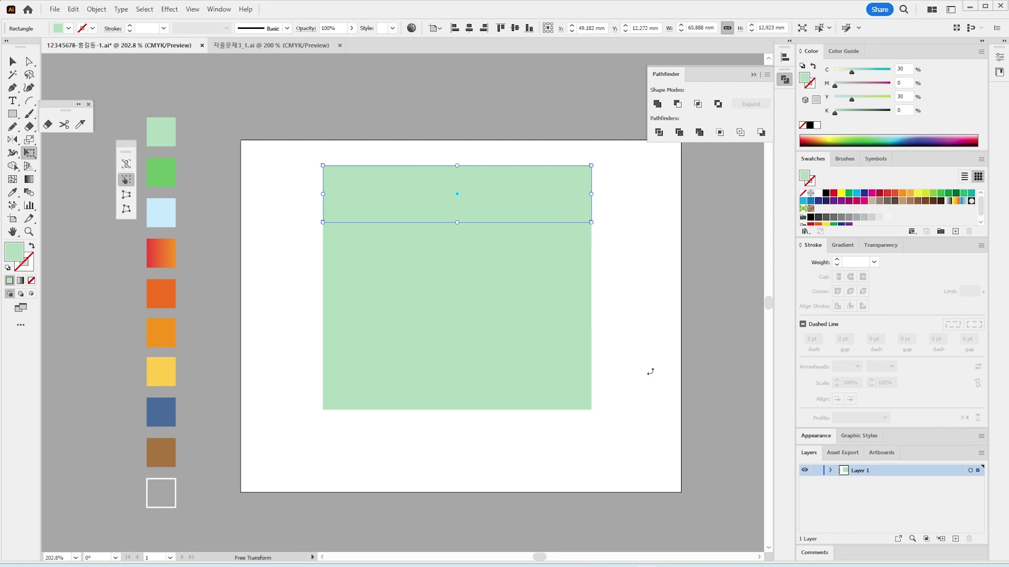
pyautogui.click(126, 194)
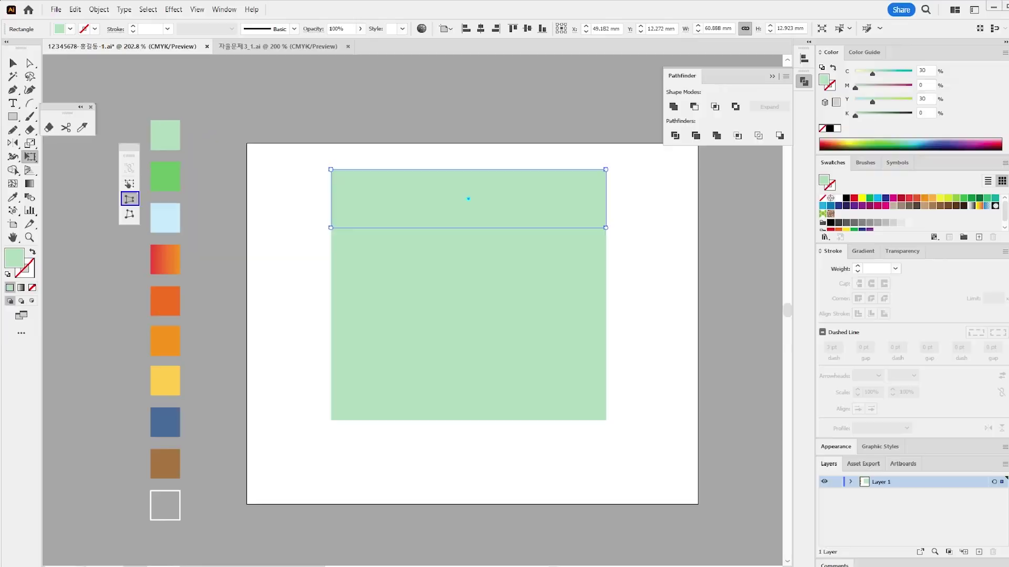
pyautogui.click(130, 183)
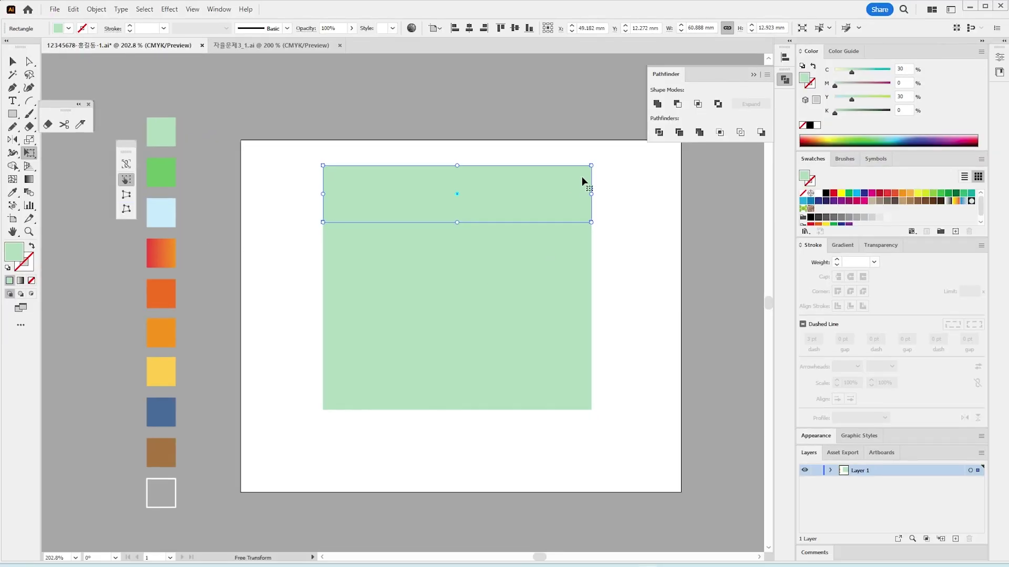
pyautogui.click(131, 194)
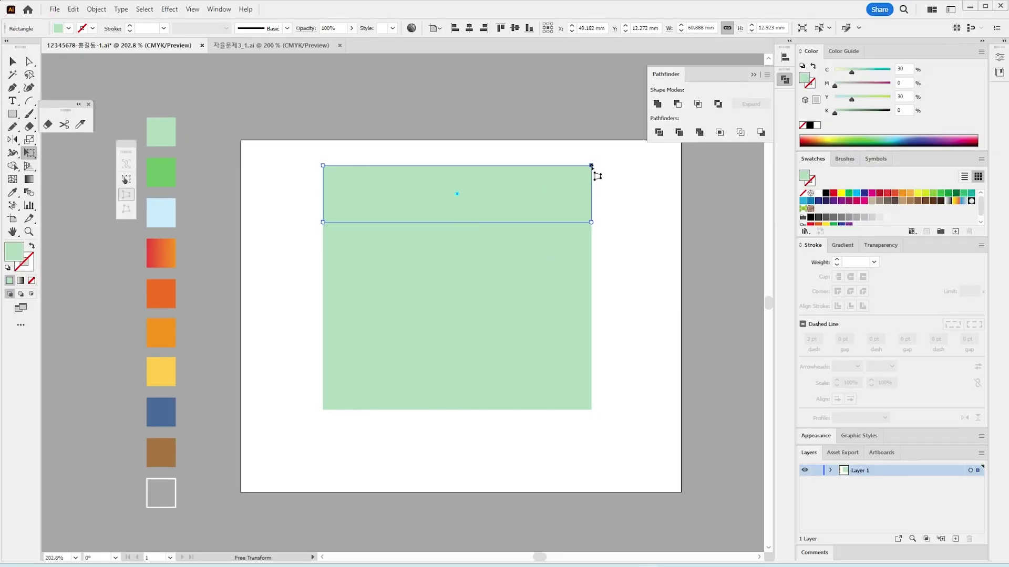
pyautogui.moveTo(592, 167); pyautogui.dragTo(551, 174)
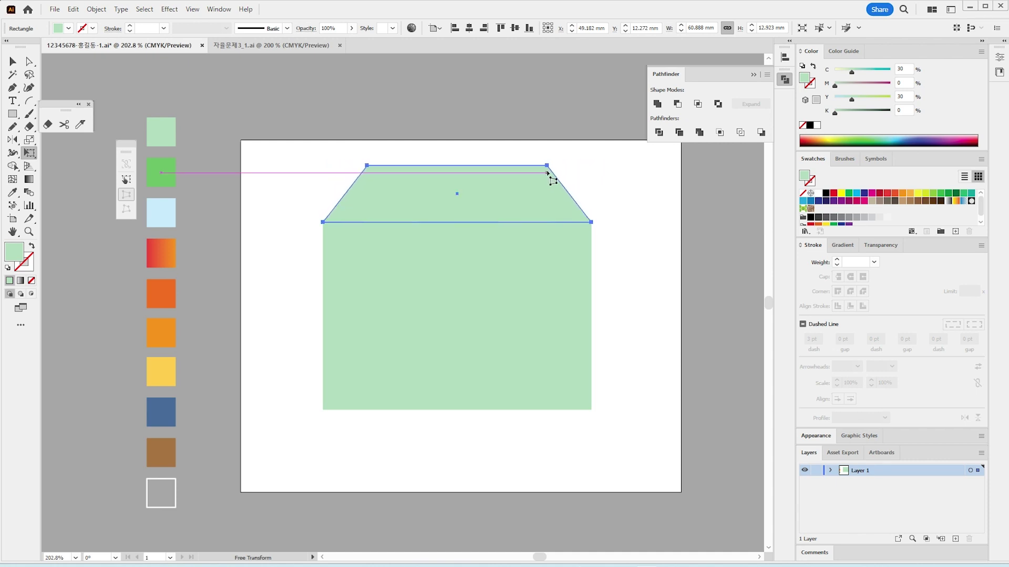
pyautogui.press('v')
pyautogui.moveTo(457, 166); pyautogui.dragTo(456, 172)
pyautogui.click(512, 315)
pyautogui.click(519, 455)
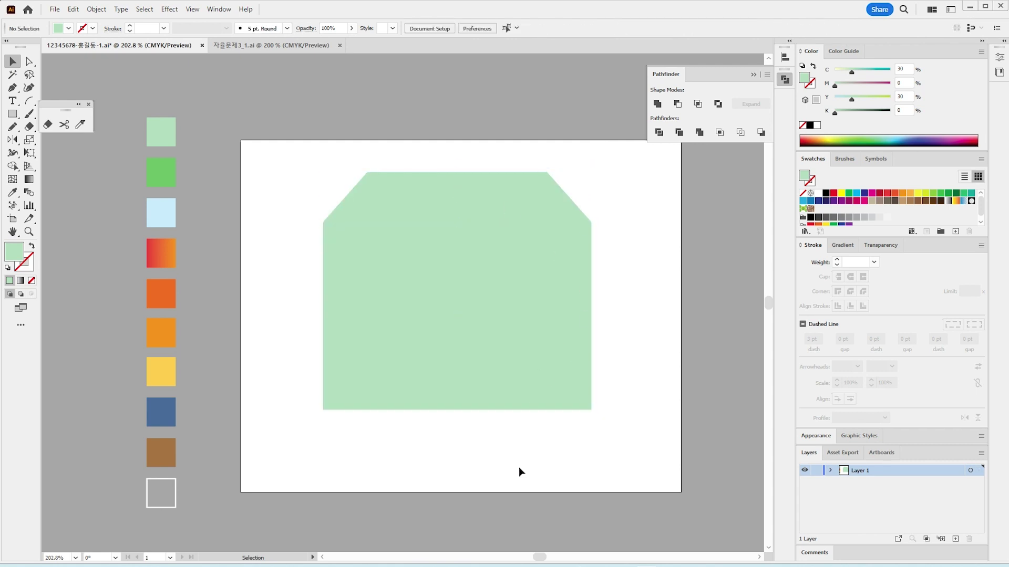
# Add an anchor point at the middle of the large rectangle's bottom edge and move it down about 10.6 mm to form a point.
pyautogui.click(471, 405)
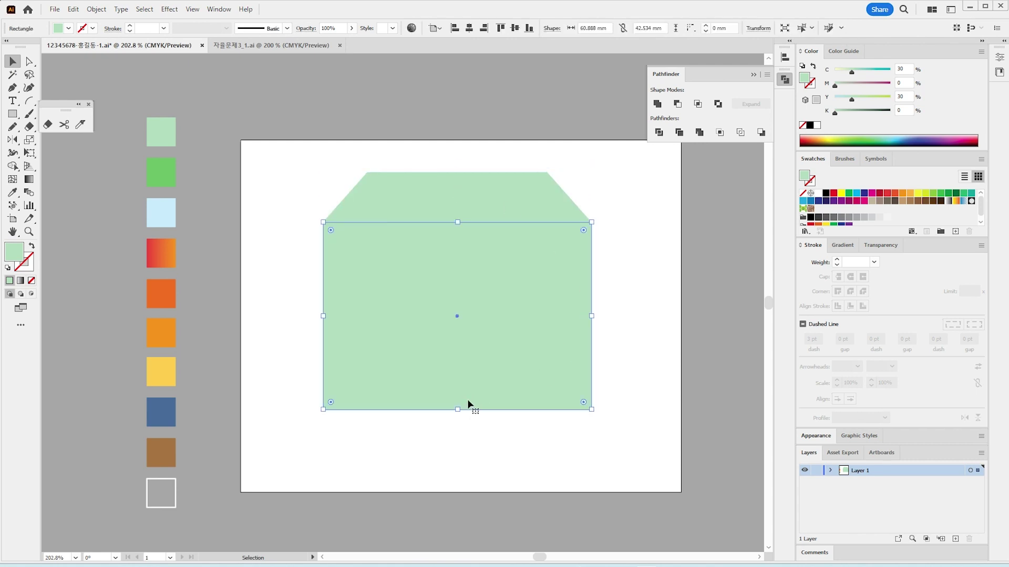
pyautogui.press('+')
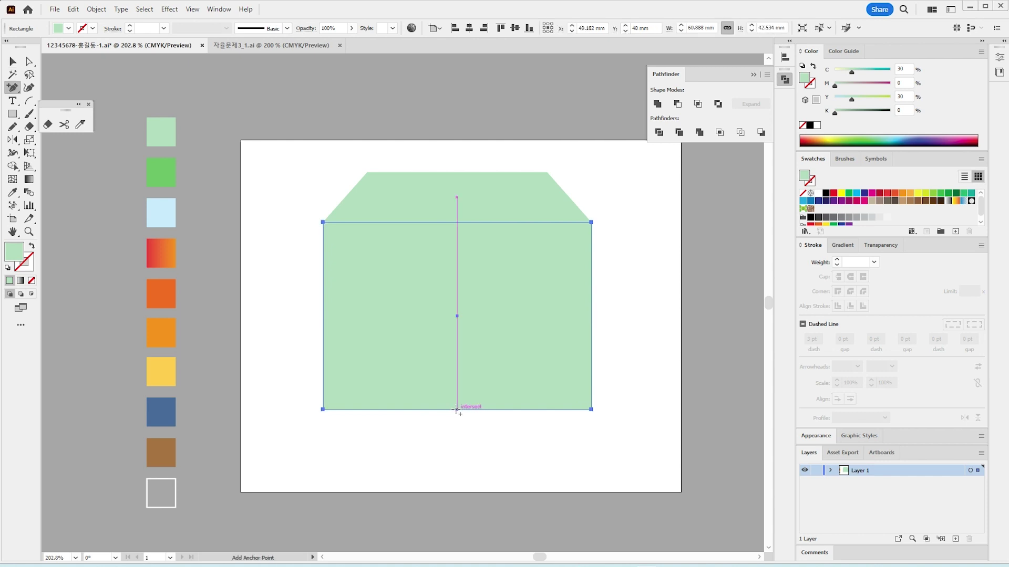
pyautogui.click(457, 409)
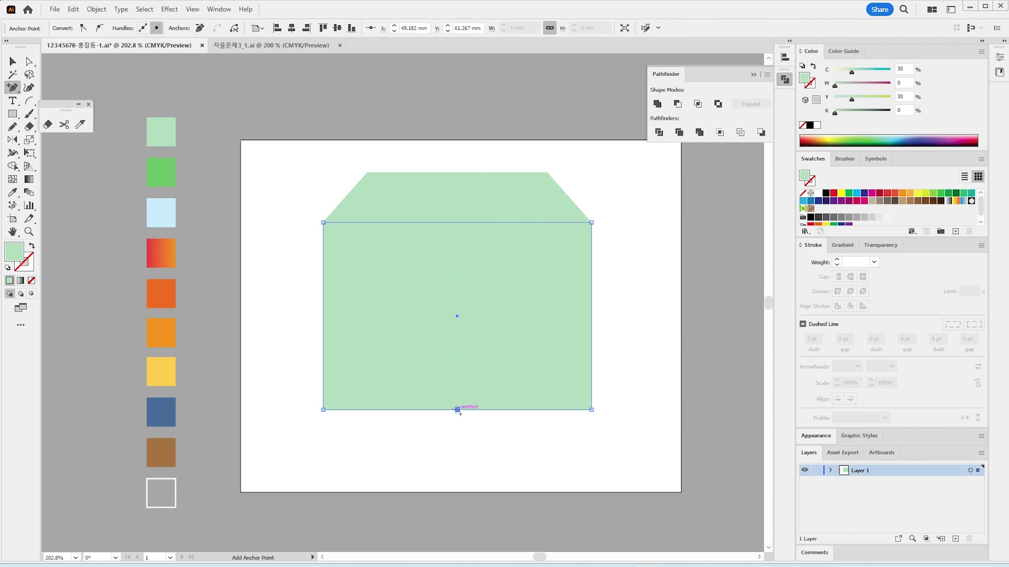
pyautogui.hotkey('shift', 'Down')
pyautogui.hotkey('shift', 'Down')
pyautogui.hotkey('shift', 'Down')
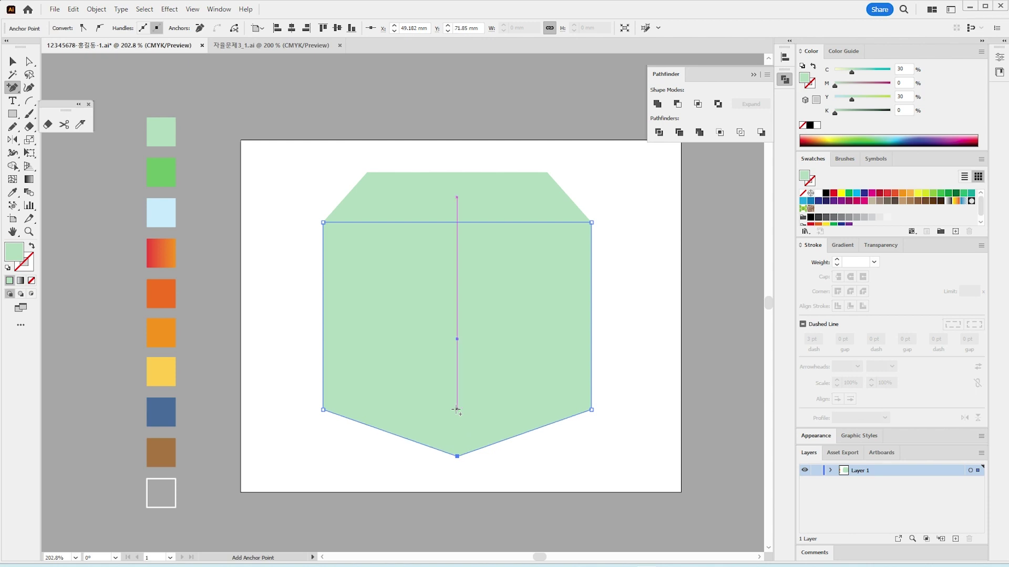
# Round the two lower side corners of the pointed shape to a radius of about 7.8 mm.
pyautogui.click(31, 63)
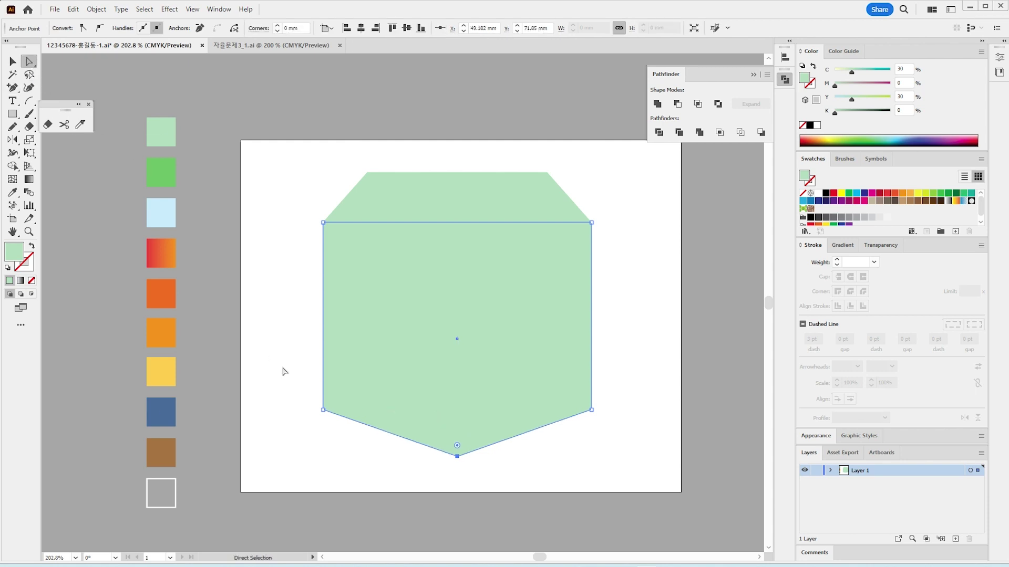
pyautogui.click(322, 410)
pyautogui.keyDown('shift'); pyautogui.click(591, 410); pyautogui.keyUp('shift')
pyautogui.moveTo(332, 403); pyautogui.dragTo(367, 403)
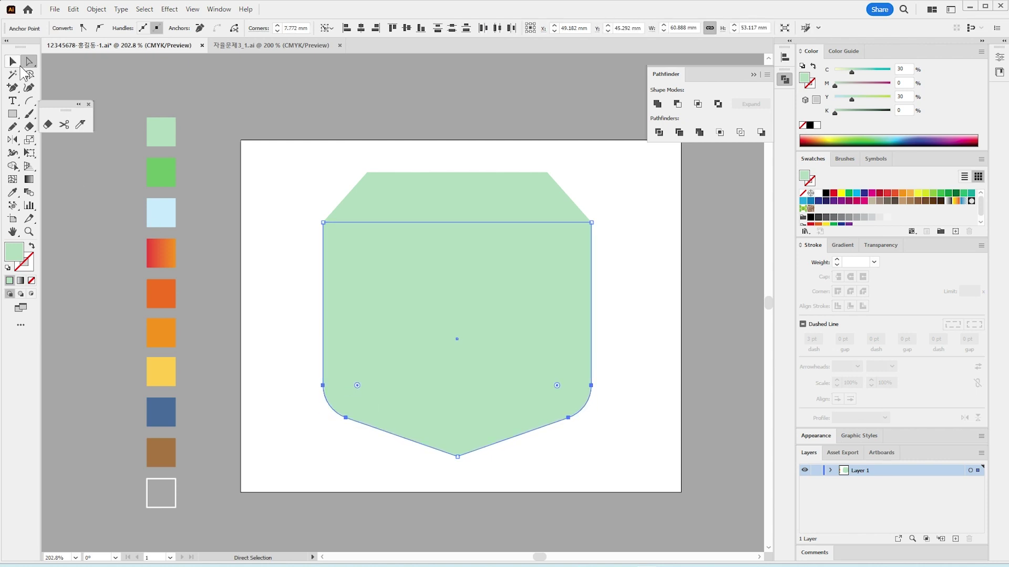
pyautogui.click(13, 62)
pyautogui.click(290, 173)
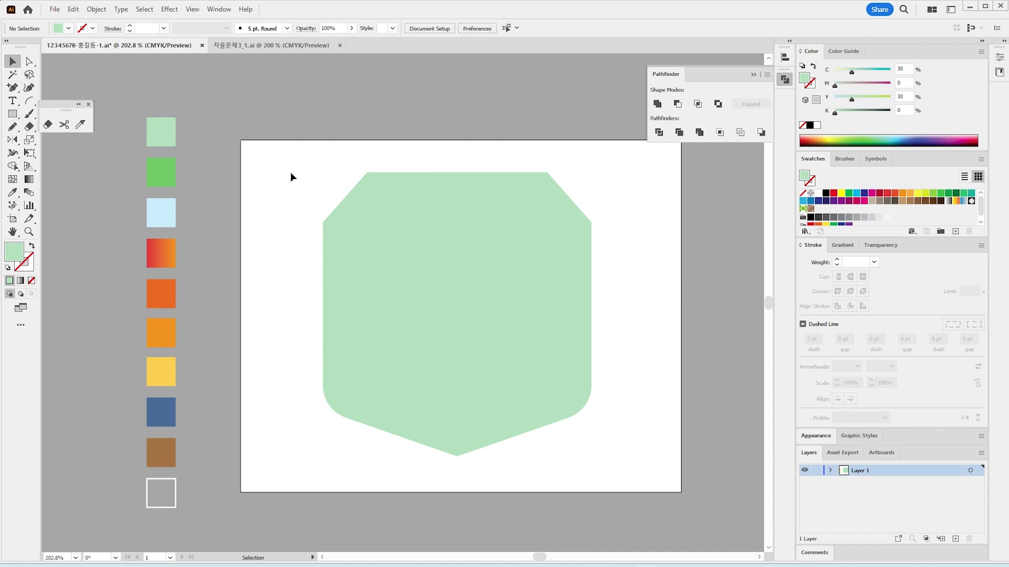
# Enlarge both green shapes together to about 65.4 mm wide and unite them into a single shape.
pyautogui.moveTo(290, 172); pyautogui.dragTo(532, 472)
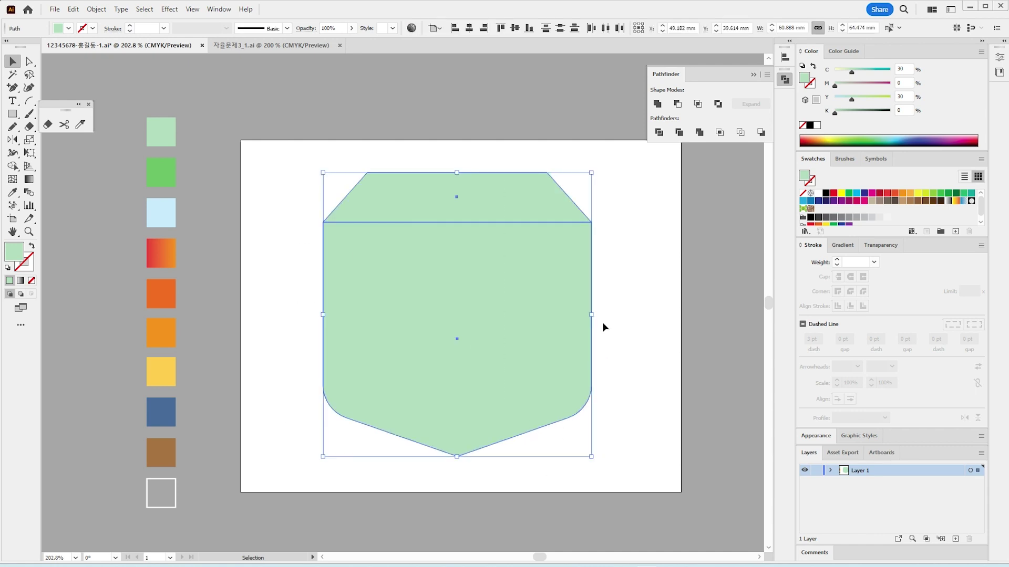
pyautogui.moveTo(592, 314); pyautogui.dragTo(606, 315)
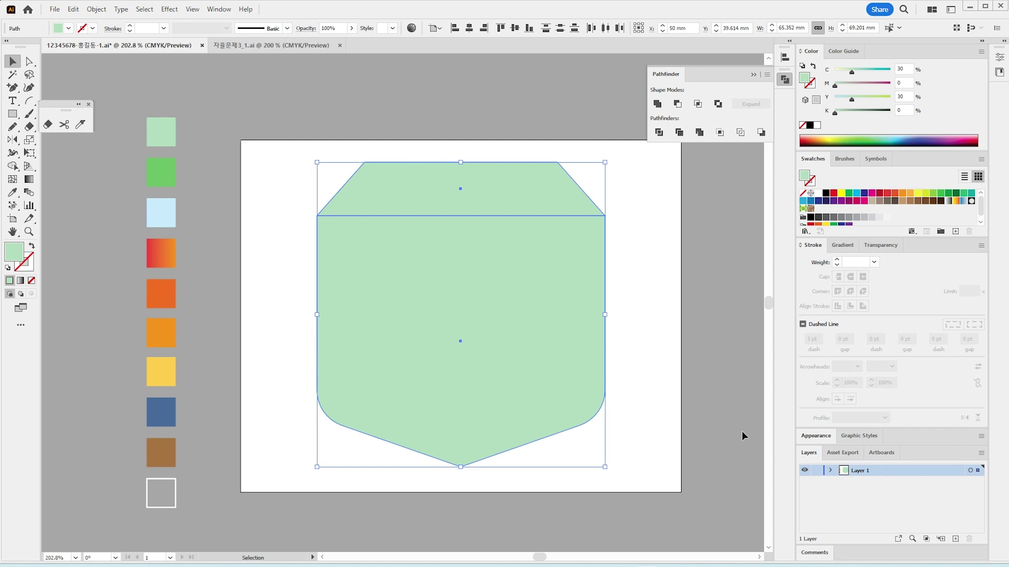
pyautogui.click(657, 108)
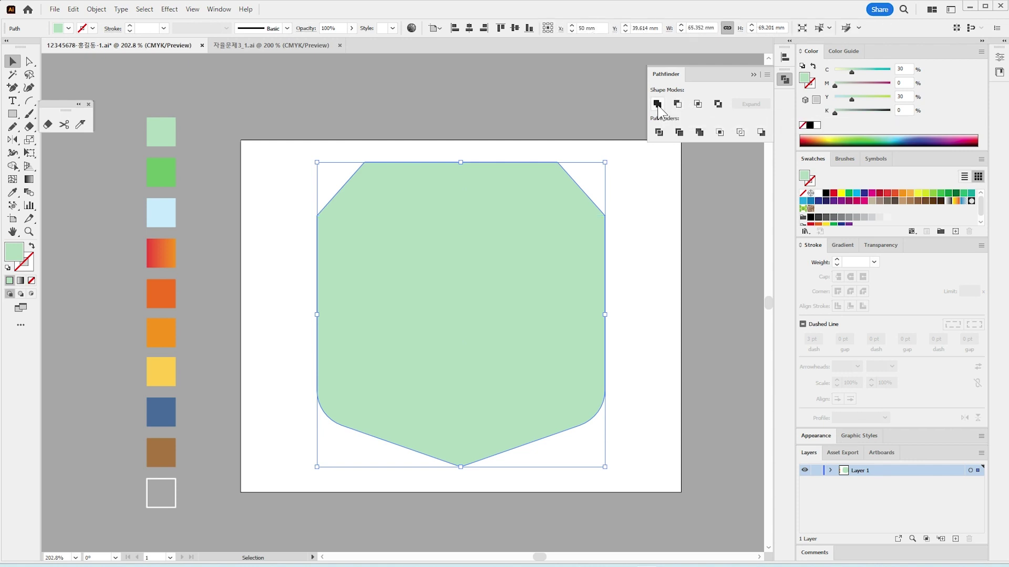
# Align the united green shape to the artboard, centred both horizontally and vertically.
pyautogui.moveTo(521, 324); pyautogui.dragTo(513, 323)
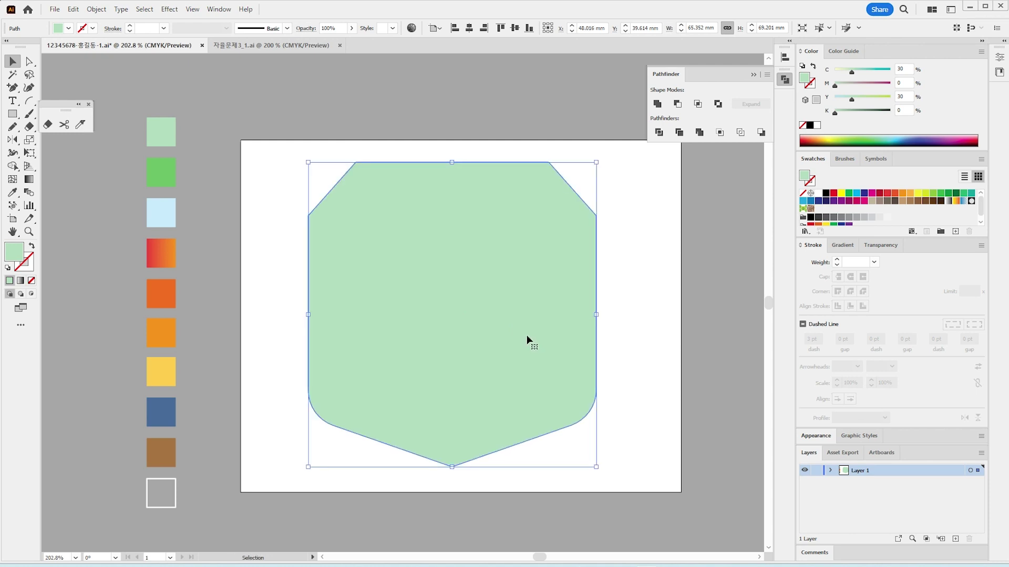
pyautogui.click(435, 29)
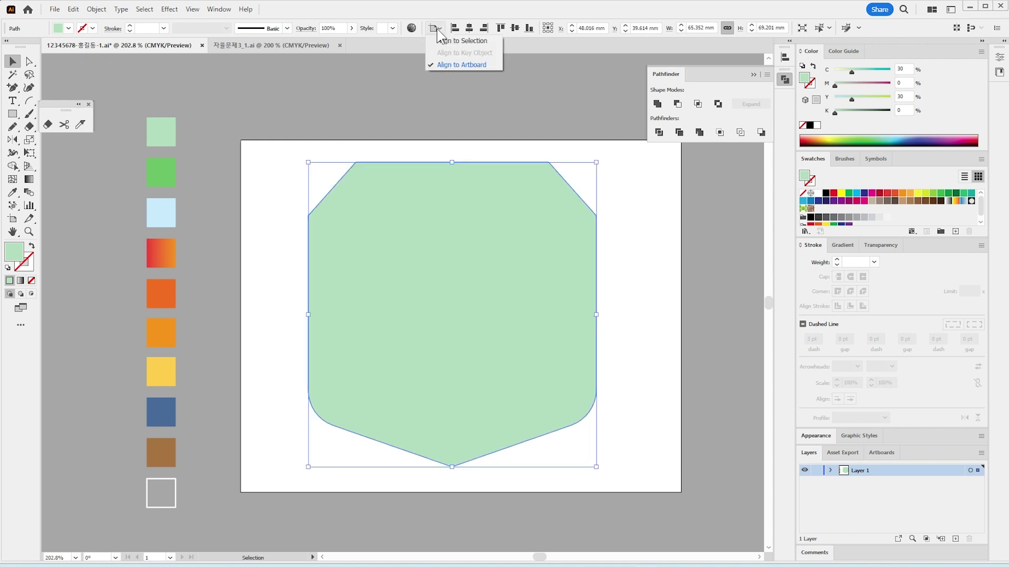
pyautogui.click(459, 64)
pyautogui.click(469, 28)
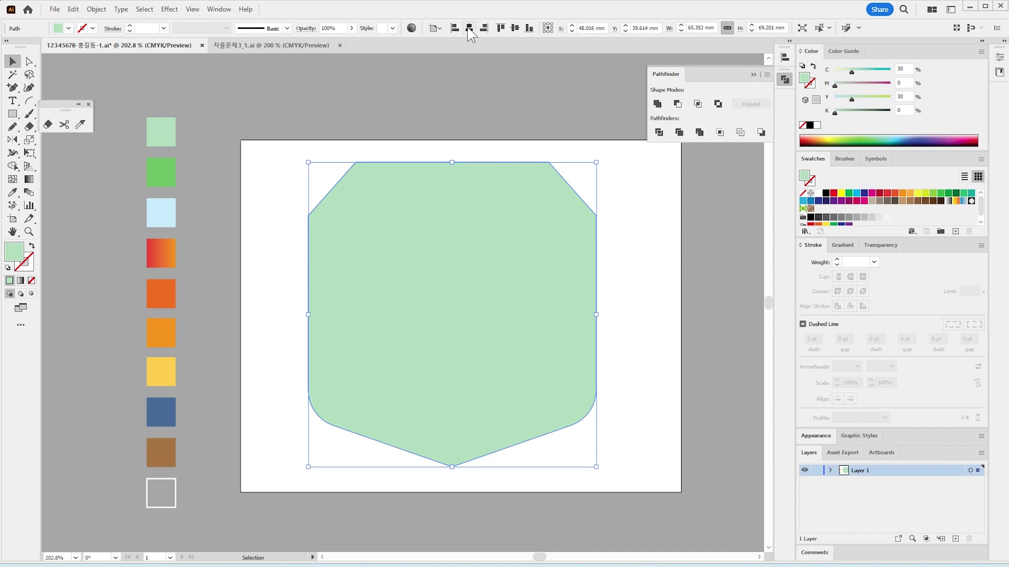
pyautogui.click(515, 28)
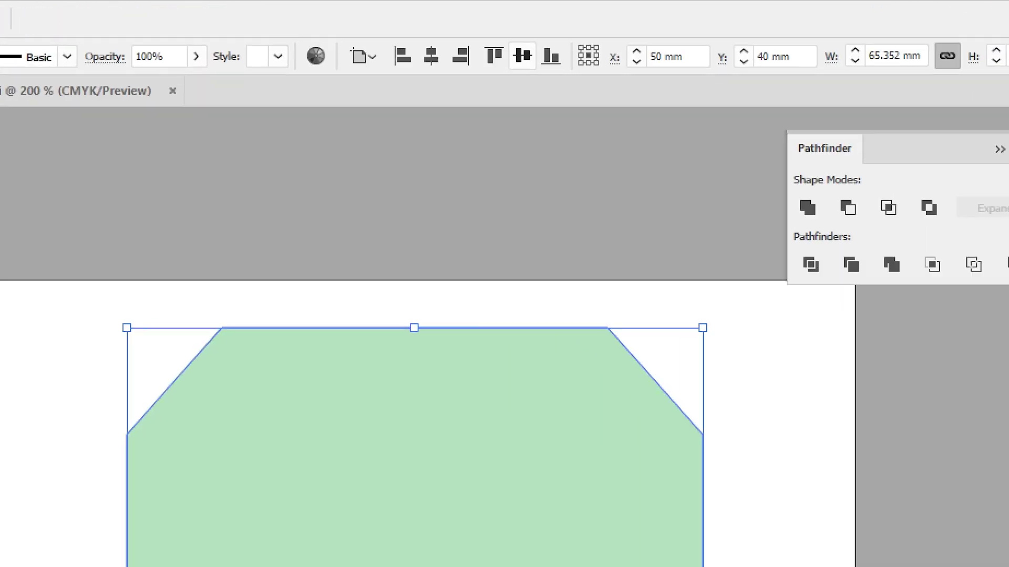
pyautogui.moveTo(467, 37)
pyautogui.mouseDown()
pyautogui.moveTo(501, 78)
pyautogui.moveTo(559, 71)
pyautogui.mouseUp()
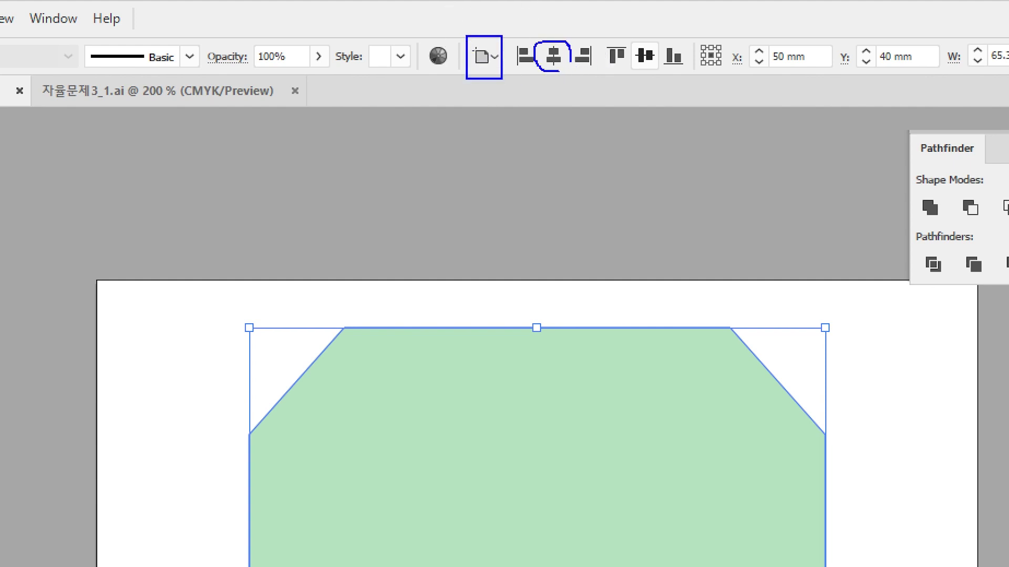
pyautogui.moveTo(630, 80)
pyautogui.mouseDown()
pyautogui.moveTo(629, 48)
pyautogui.moveTo(656, 37)
pyautogui.moveTo(667, 66)
pyautogui.moveTo(638, 85)
pyautogui.mouseUp()
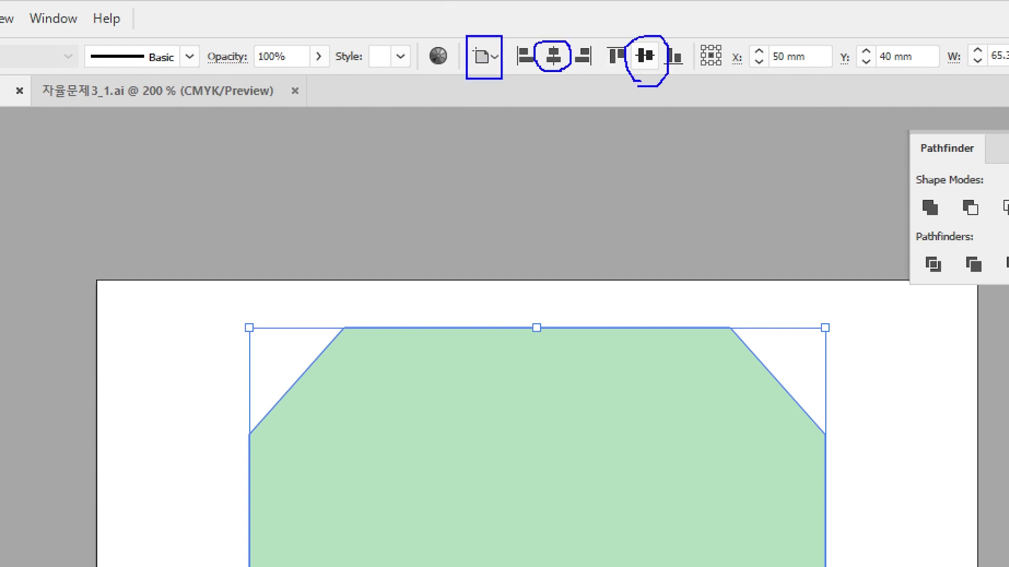
pyautogui.press('Escape')
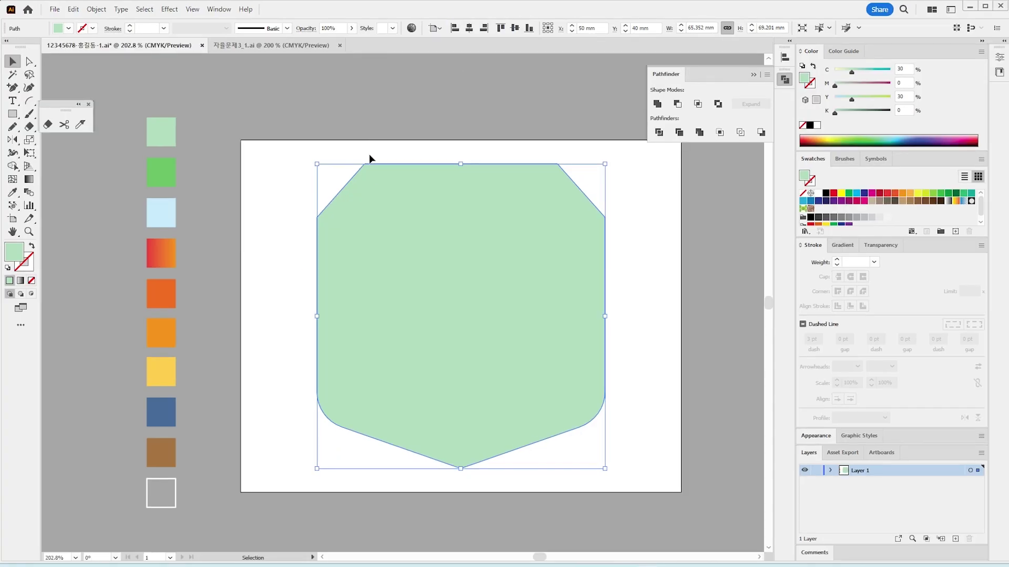
# Offset the green shape's path by -2 mm with miter joins, and erase the lower half of the inset copy.
pyautogui.click(96, 9)
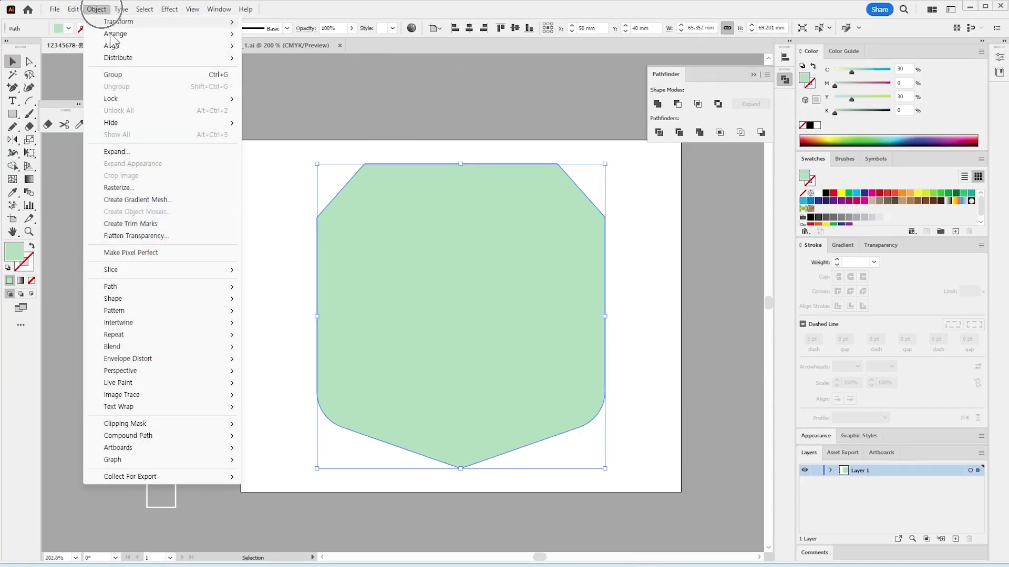
pyautogui.moveTo(163, 288)
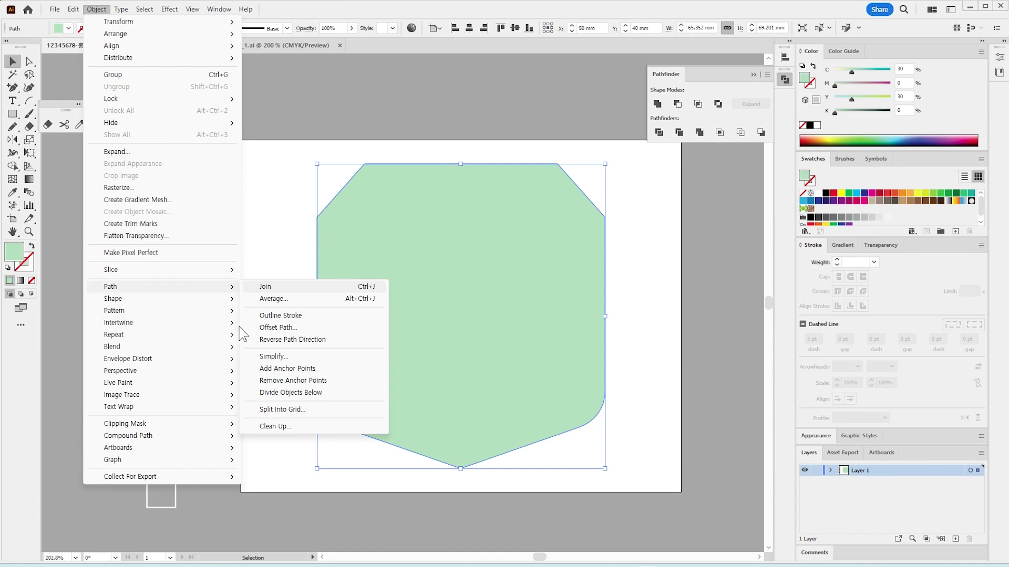
pyautogui.click(274, 328)
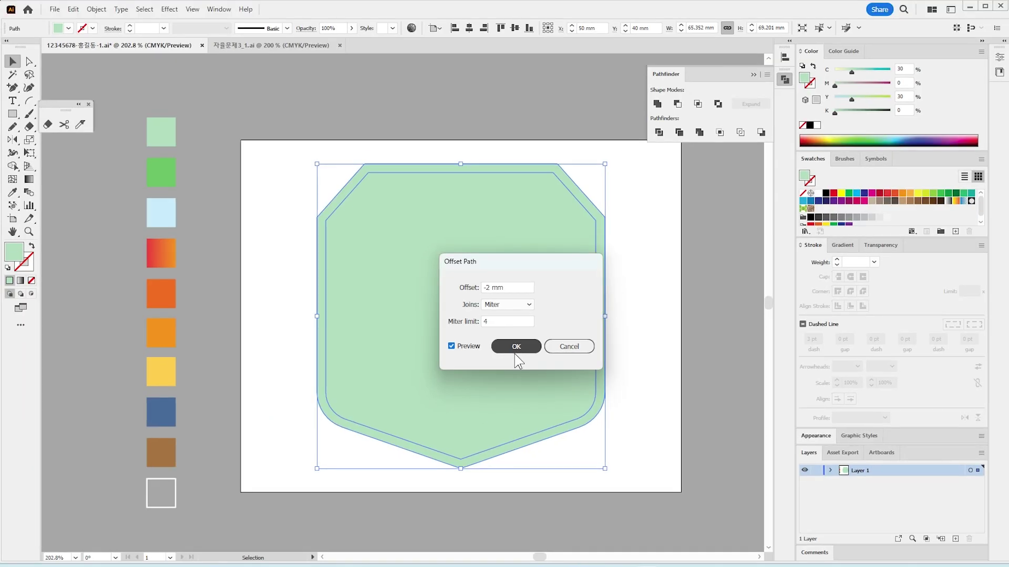
pyautogui.click(529, 291)
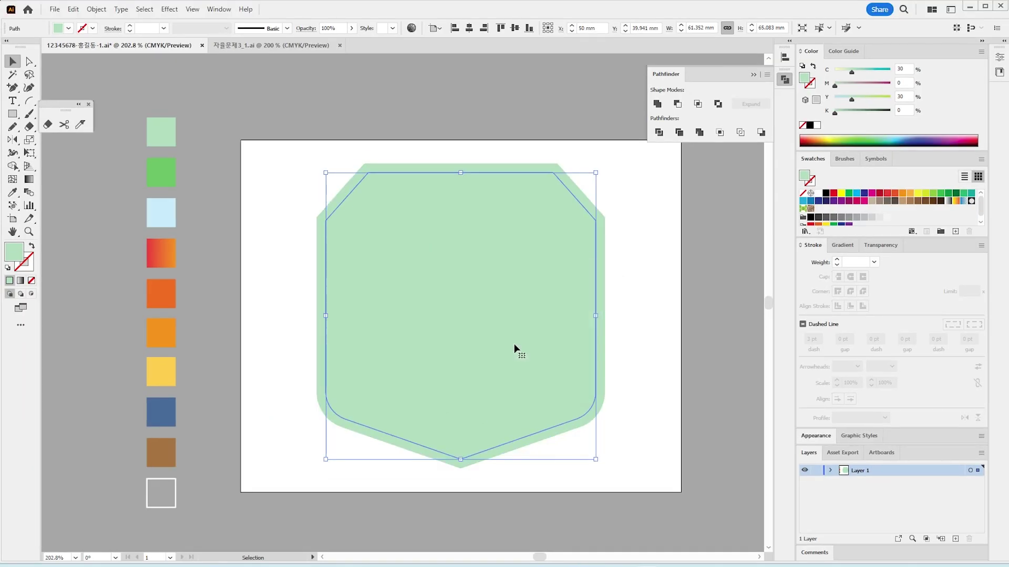
pyautogui.hotkey('shift', 'e')
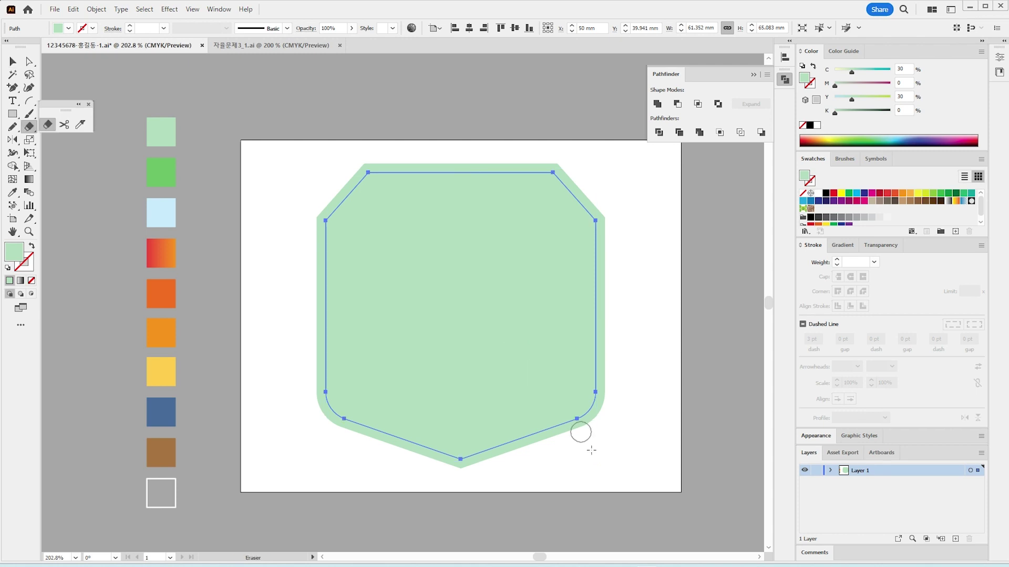
pyautogui.moveTo(615, 482)
pyautogui.mouseDown()
pyautogui.moveTo(391, 408)
pyautogui.moveTo(264, 304)
pyautogui.moveTo(259, 318)
pyautogui.mouseUp()
# Round the two lower corners of the inset shape together.
pyautogui.press('a')
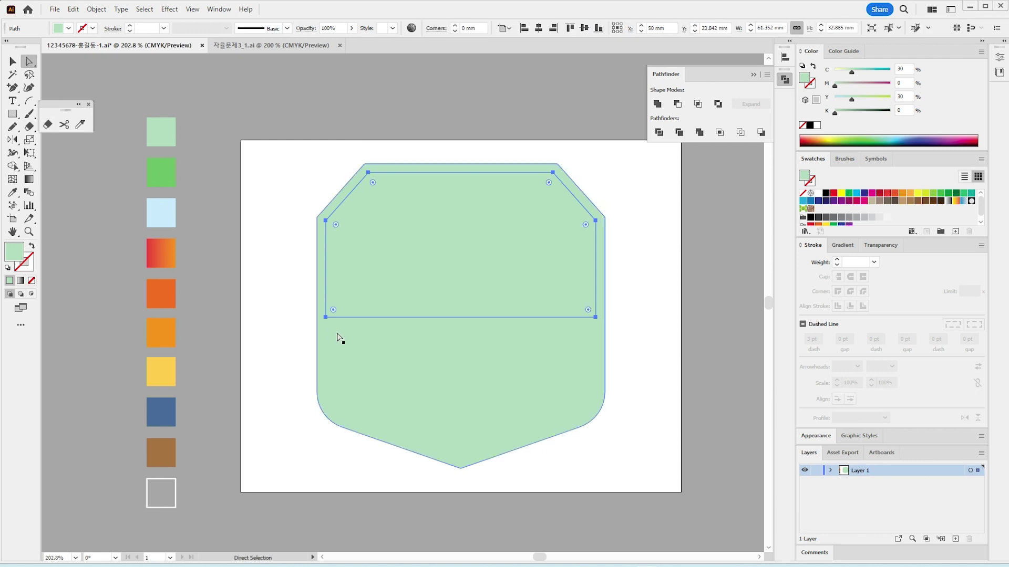
pyautogui.click(326, 317)
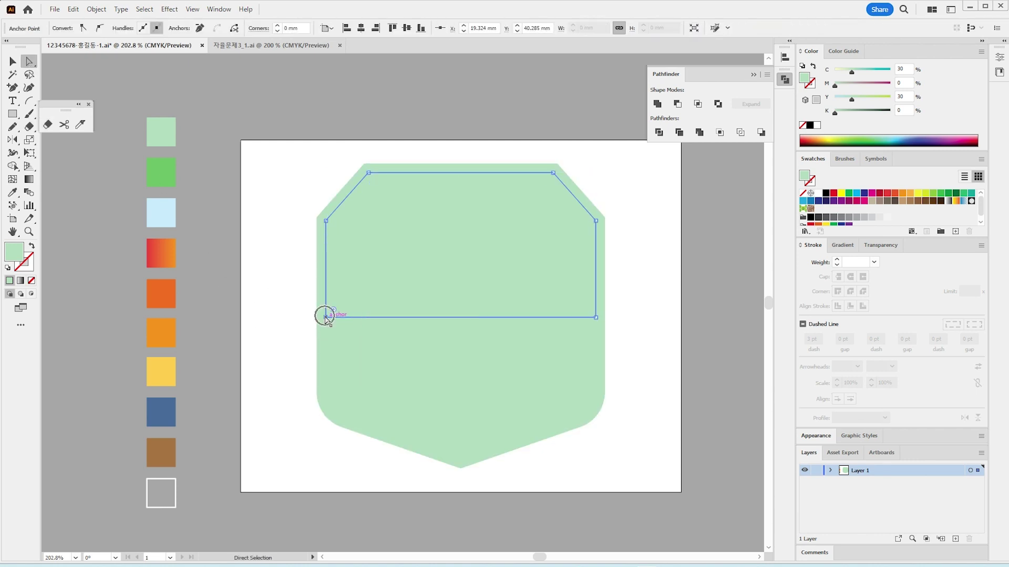
pyautogui.keyDown('shift'); pyautogui.click(596, 317); pyautogui.keyUp('shift')
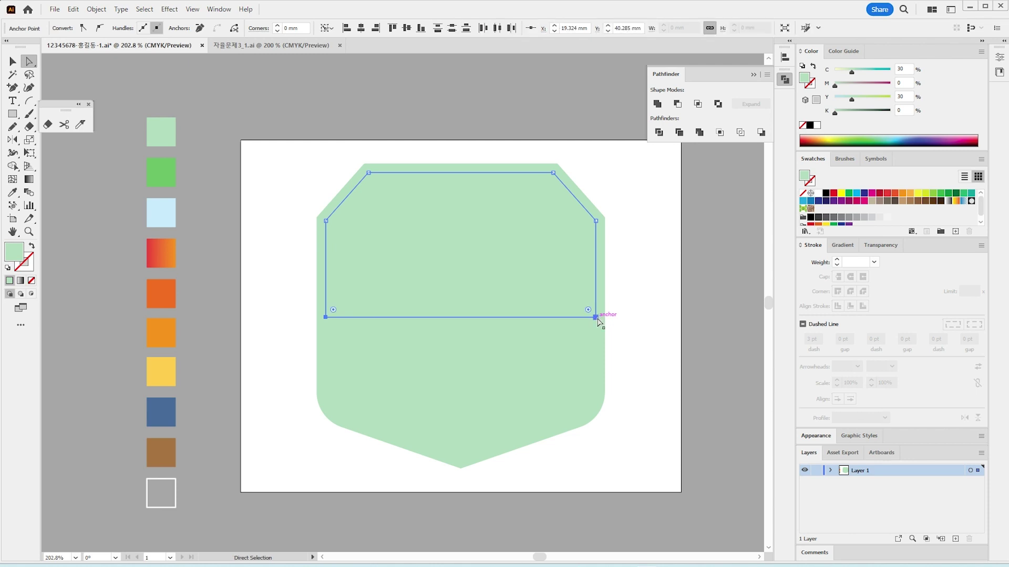
pyautogui.moveTo(322, 331); pyautogui.dragTo(348, 324)
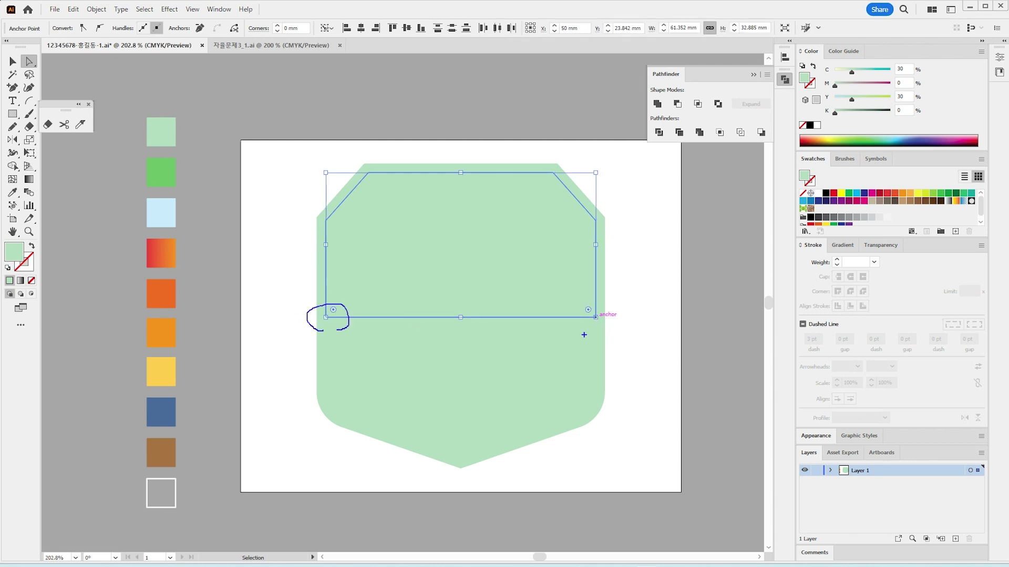
pyautogui.moveTo(602, 334); pyautogui.dragTo(606, 323)
pyautogui.press('Escape')
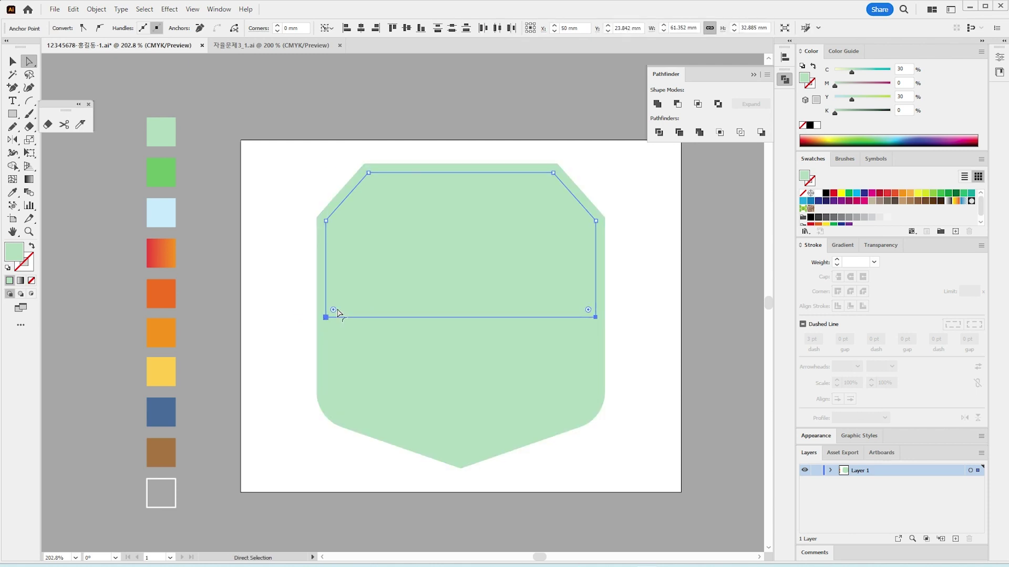
pyautogui.moveTo(333, 310); pyautogui.dragTo(354, 313)
pyautogui.click(18, 111)
pyautogui.moveTo(19, 113); pyautogui.dragTo(58, 124)
pyautogui.moveTo(280, 249); pyautogui.dragTo(453, 339)
pyautogui.hotkey('ctrl', 'z')
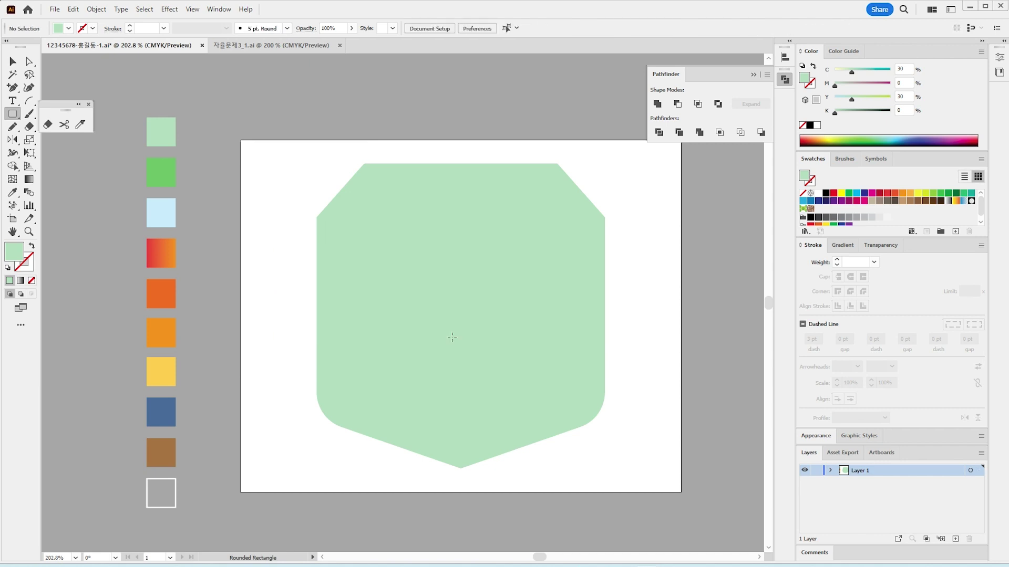
# Fill the inset shape with the light blue palette colour and extend its lower edge to a height of about 40.4 mm.
pyautogui.press('v')
pyautogui.click(430, 274)
pyautogui.click(12, 192)
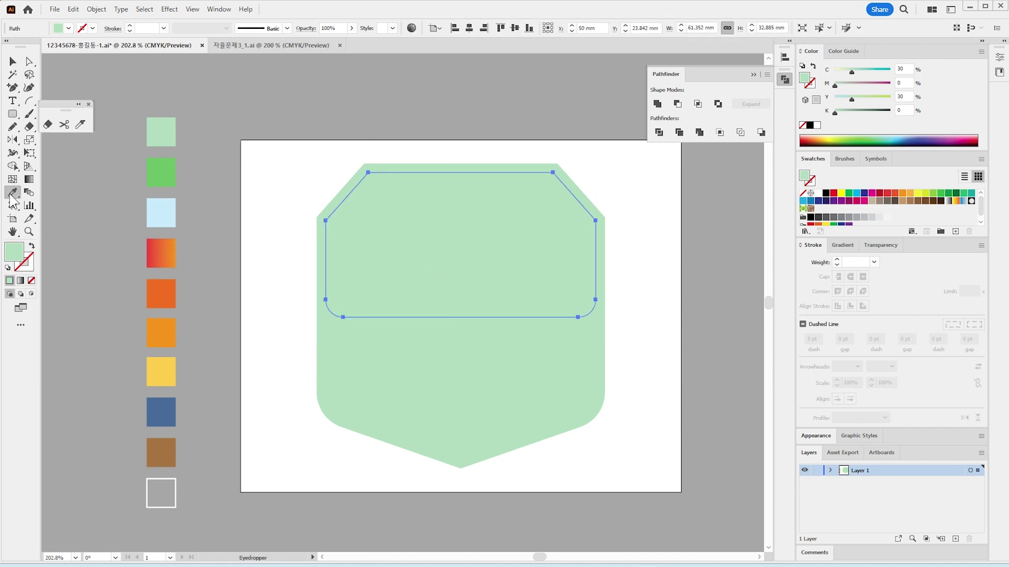
pyautogui.click(161, 220)
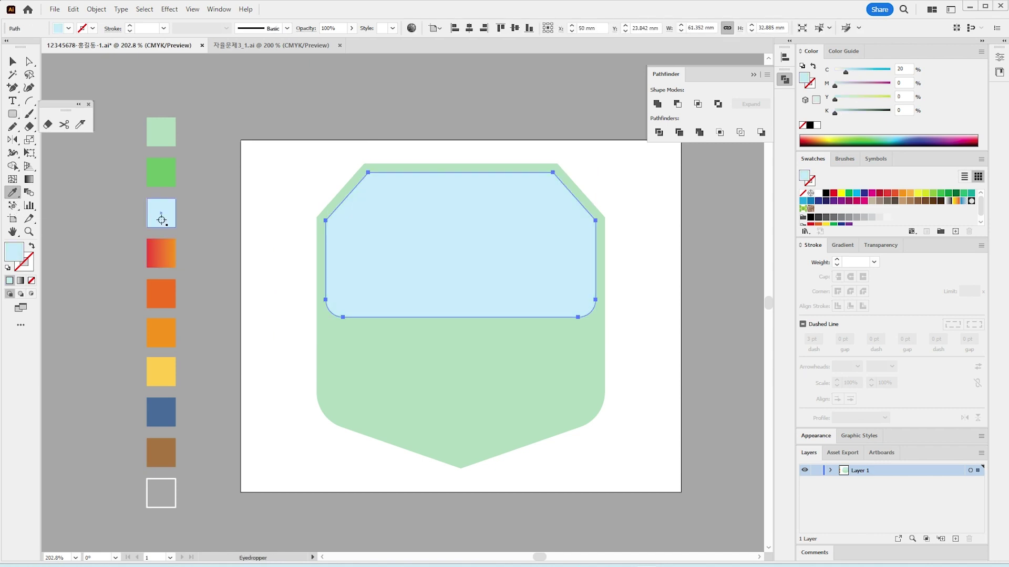
pyautogui.press('v')
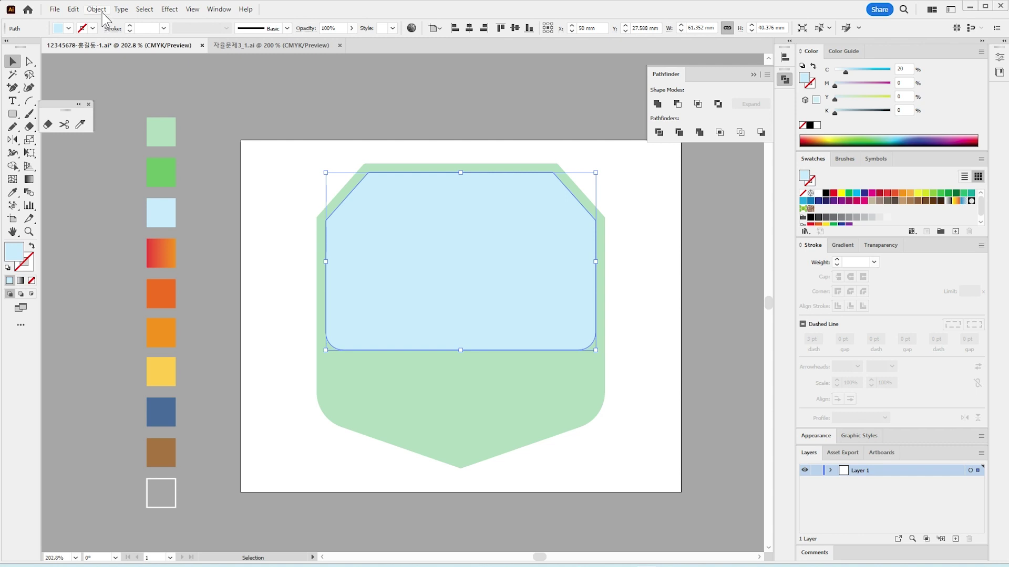
# Offset the light blue shape's path by -2 mm with miter joins, and fill the new inner shape with the darker green palette colour.
pyautogui.click(97, 9)
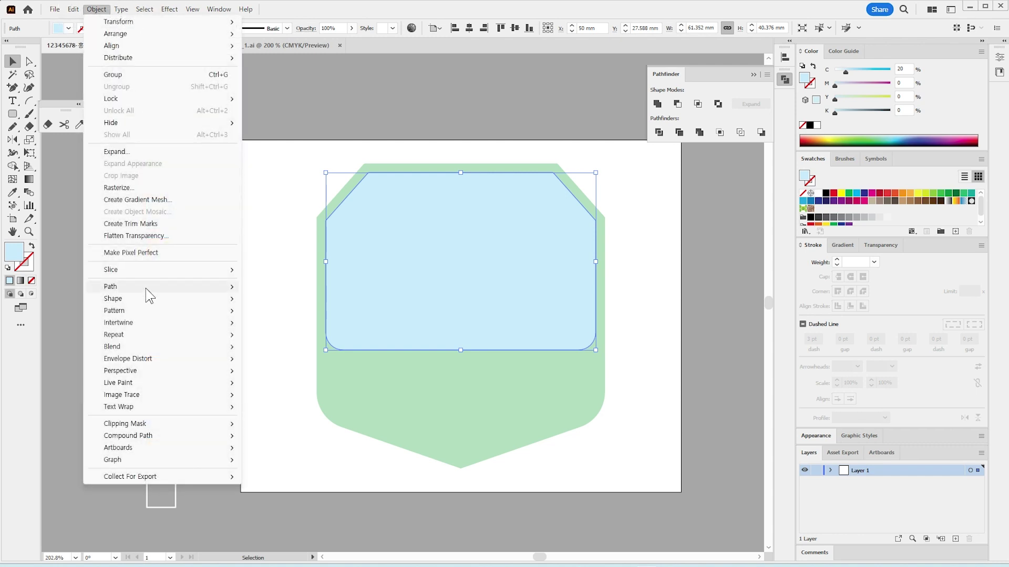
pyautogui.moveTo(146, 289)
pyautogui.click(320, 327)
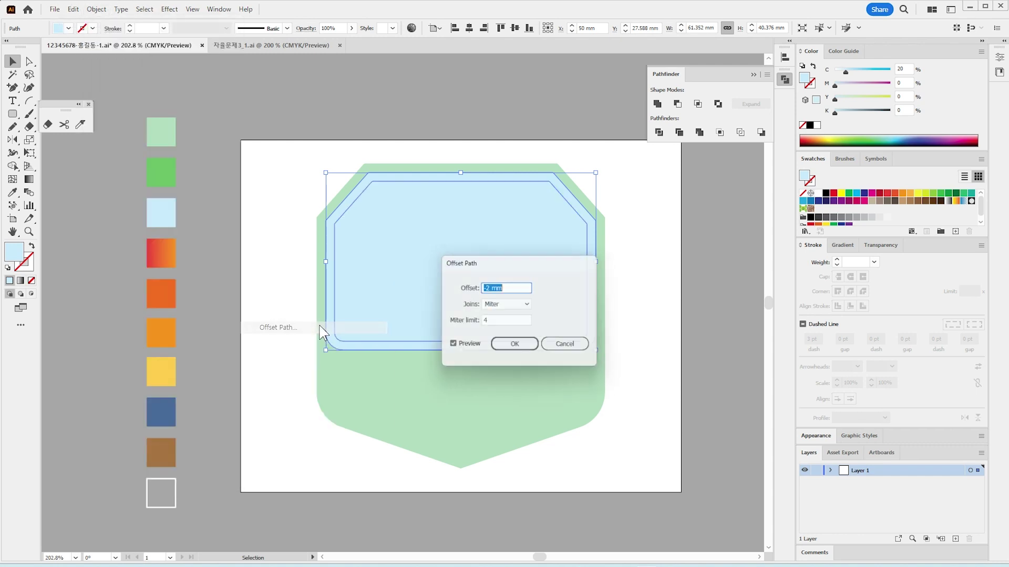
pyautogui.click(507, 347)
pyautogui.press('i')
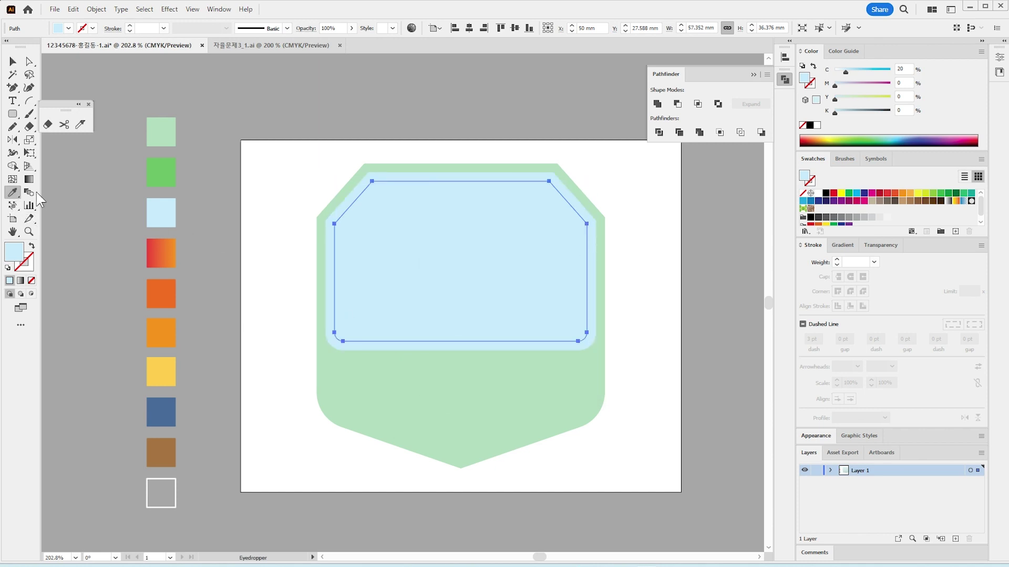
pyautogui.click(158, 171)
pyautogui.click(13, 62)
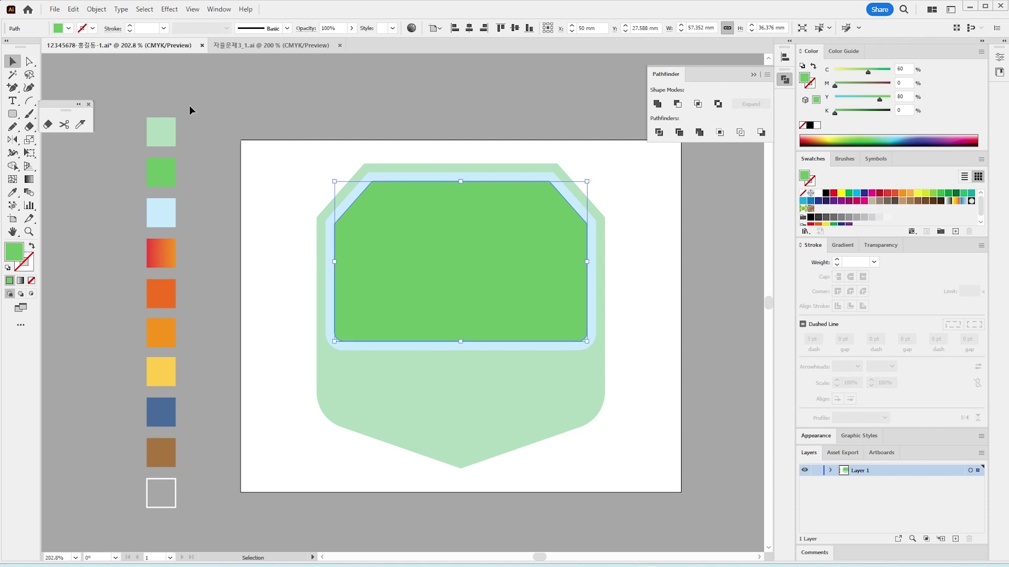
pyautogui.click(253, 93)
# Draw a rectangle about 28.3 x 34.2 mm over the green panel, fill it with the palette's red-orange gradient, and reverse the gradient.
pyautogui.press('m')
pyautogui.moveTo(438, 239); pyautogui.dragTo(562, 389)
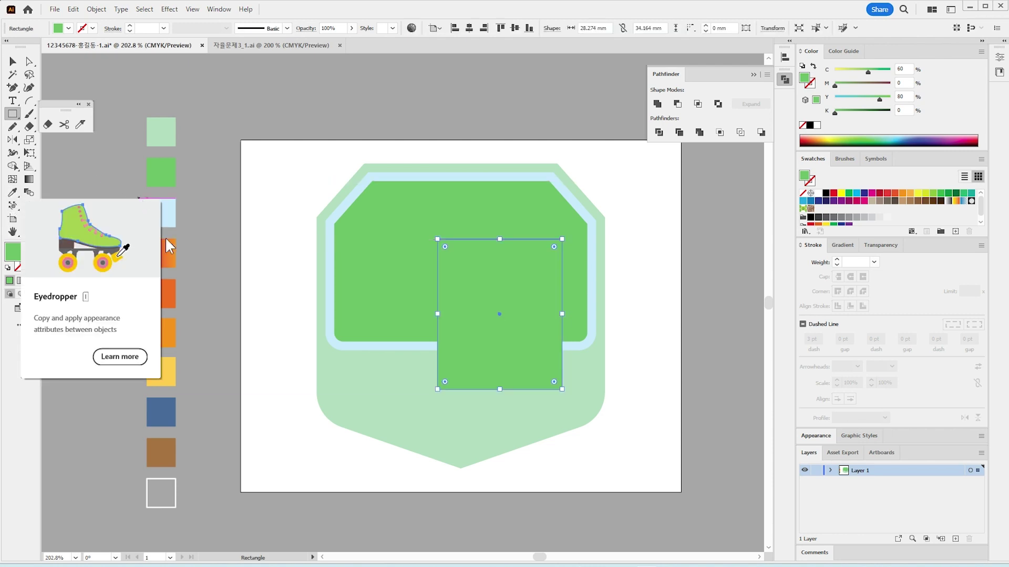
pyautogui.click(13, 192)
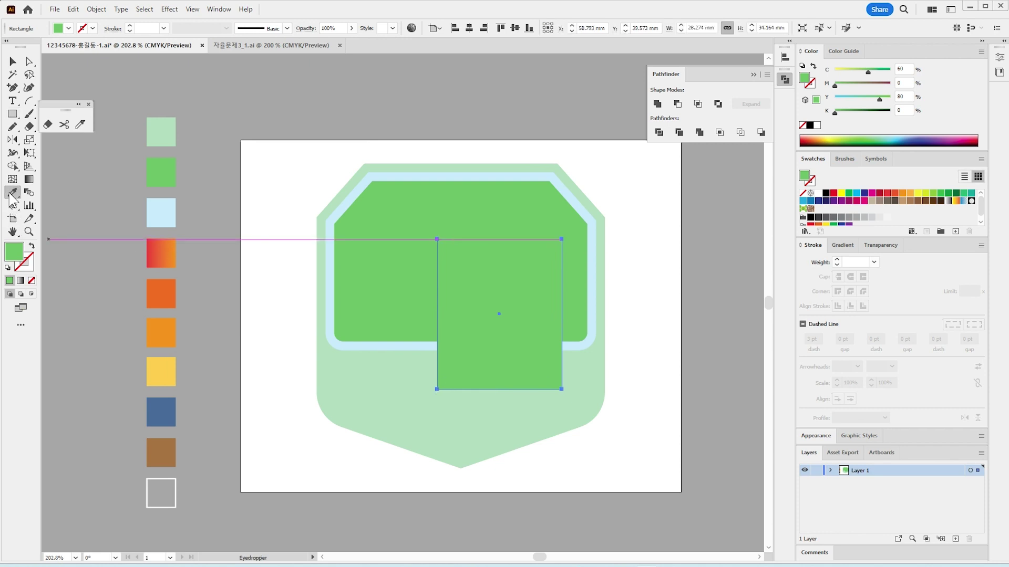
pyautogui.click(172, 254)
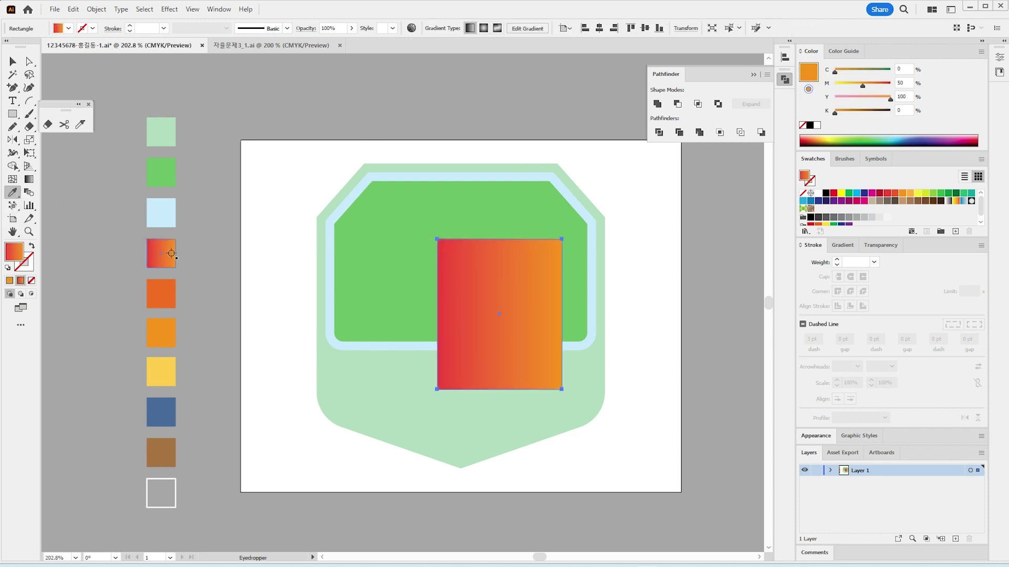
pyautogui.click(842, 244)
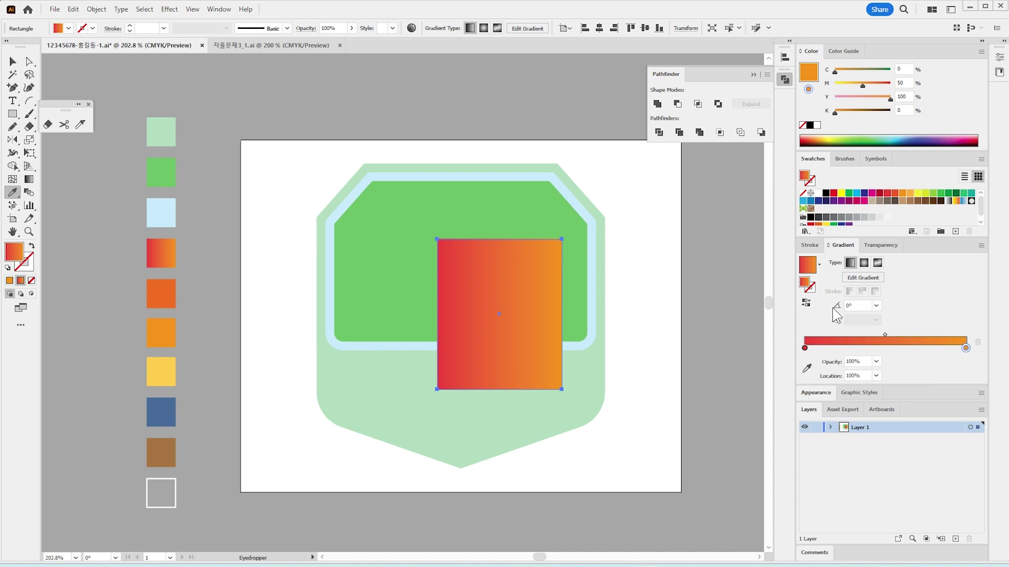
pyautogui.click(562, 288)
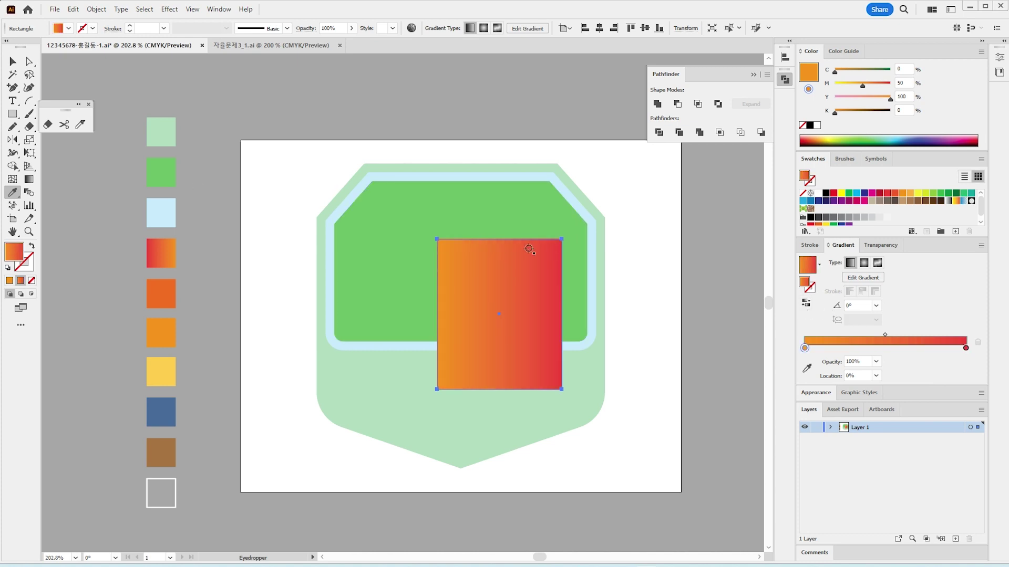
# Widen the gradient rectangle's top edge symmetrically to about 31.9 mm so that it tapers downward.
pyautogui.press('a')
pyautogui.click(438, 241)
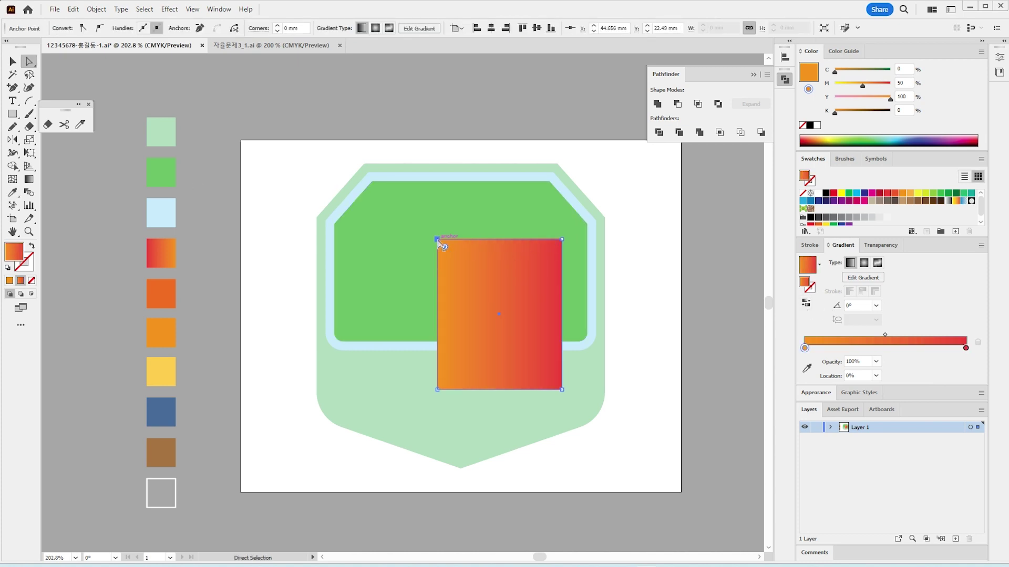
pyautogui.keyDown('shift'); pyautogui.click(562, 240); pyautogui.keyUp('shift')
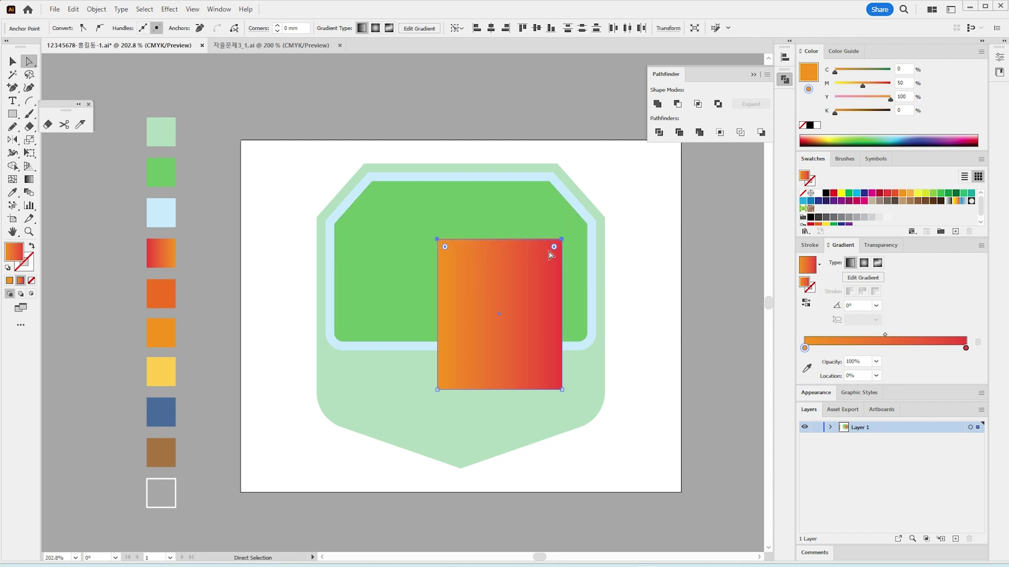
pyautogui.press('s')
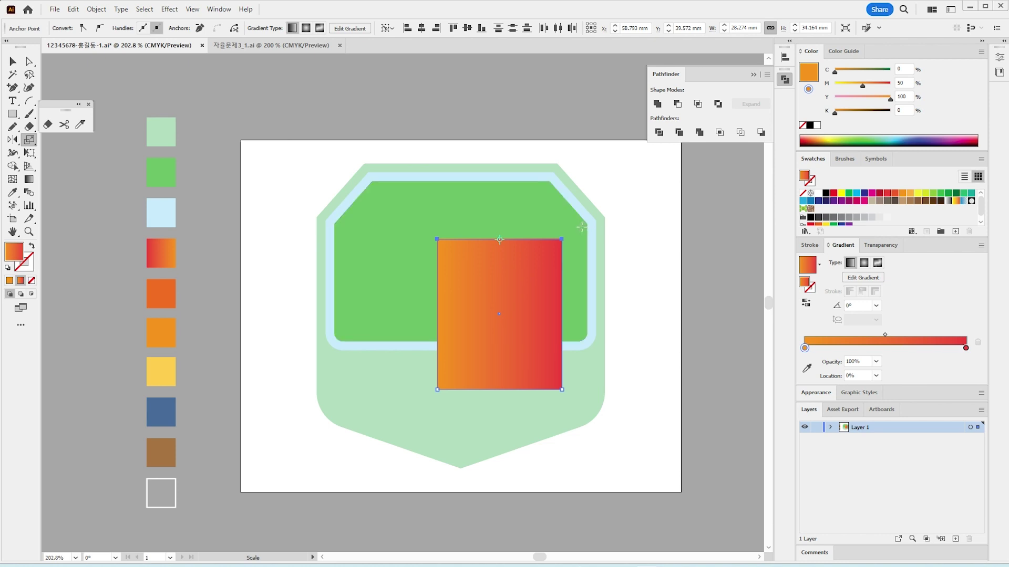
pyautogui.moveTo(581, 231); pyautogui.dragTo(592, 230)
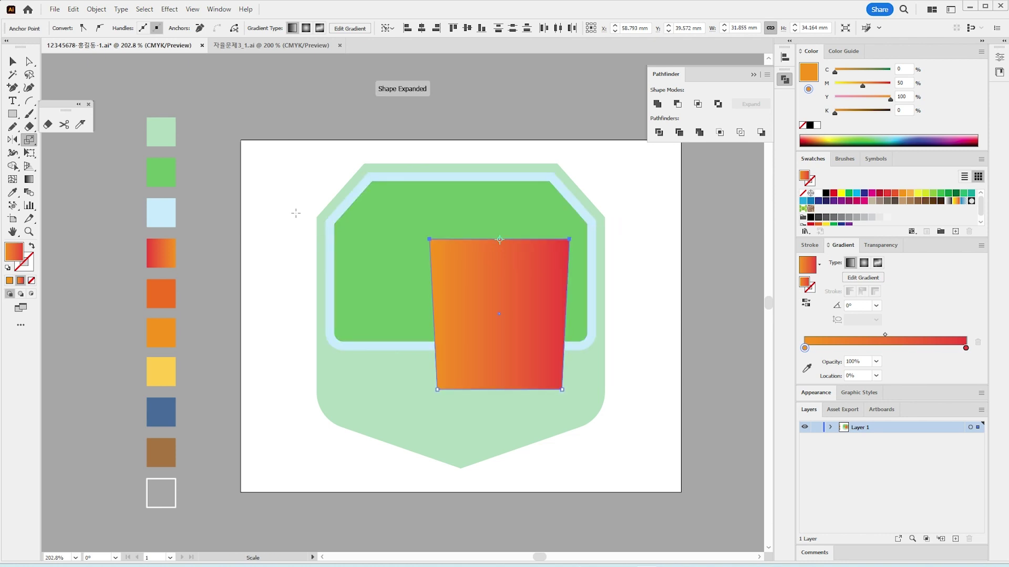
# Round the two bottom corners of the tapered gradient shape to a radius of about 6.7 mm.
pyautogui.click(29, 62)
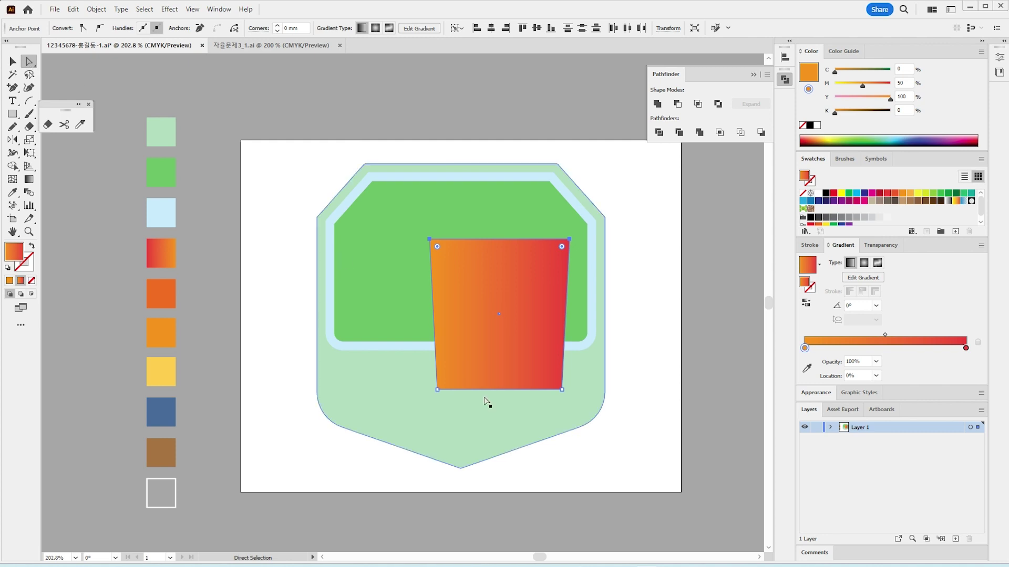
pyautogui.click(438, 390)
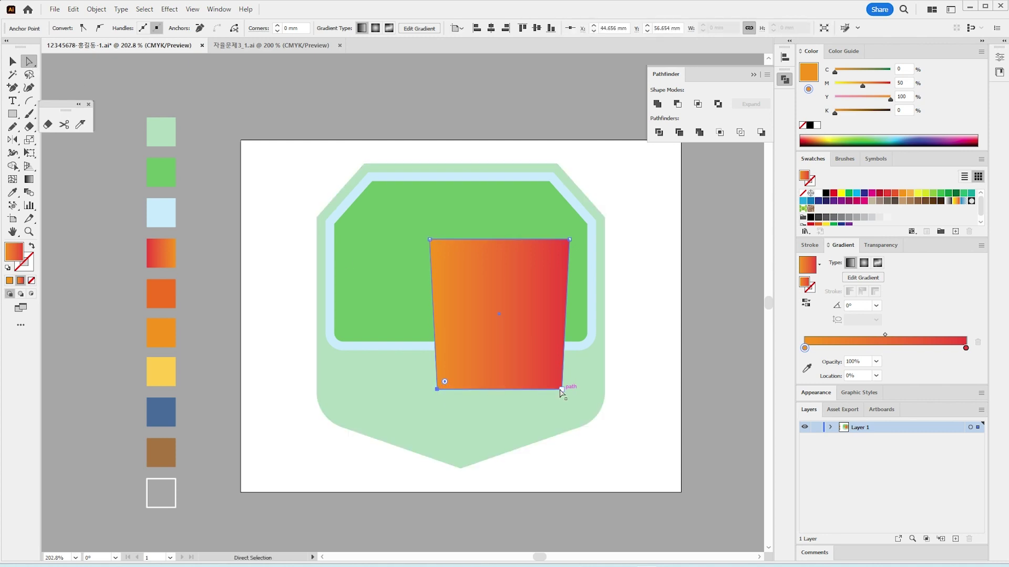
pyautogui.keyDown('shift'); pyautogui.click(561, 390); pyautogui.keyUp('shift')
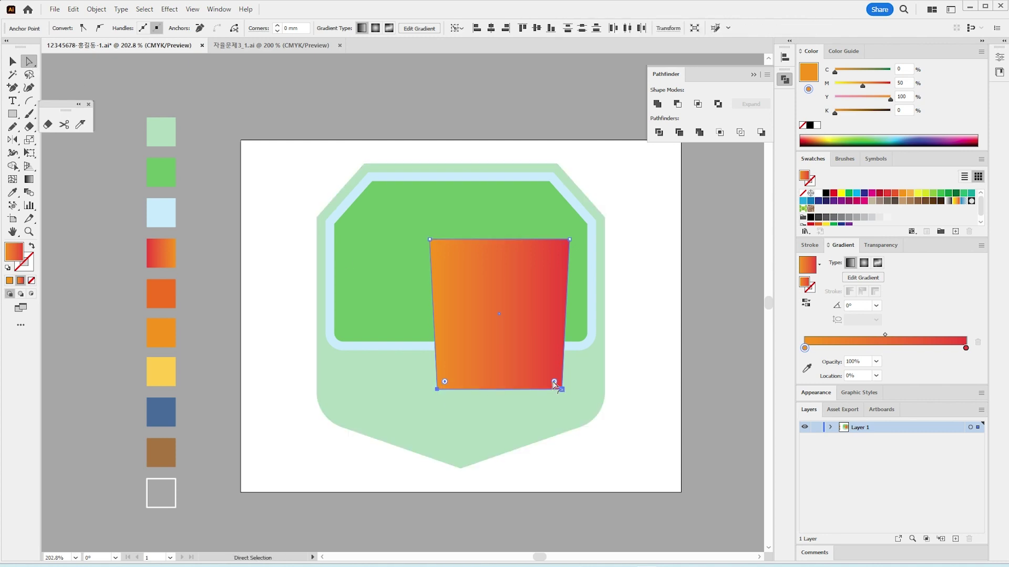
pyautogui.moveTo(554, 384); pyautogui.dragTo(528, 369)
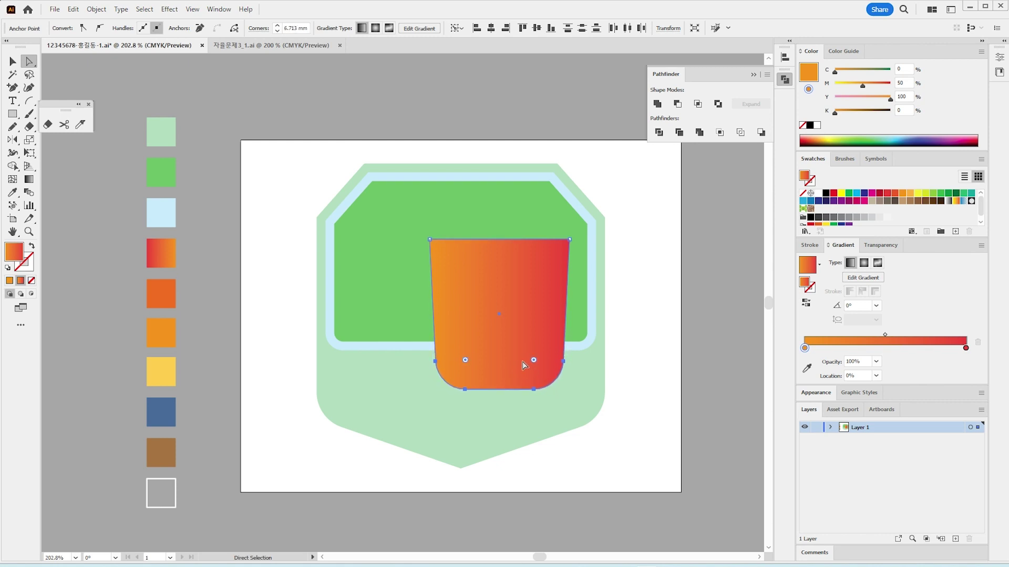
pyautogui.press('v')
pyautogui.click(351, 105)
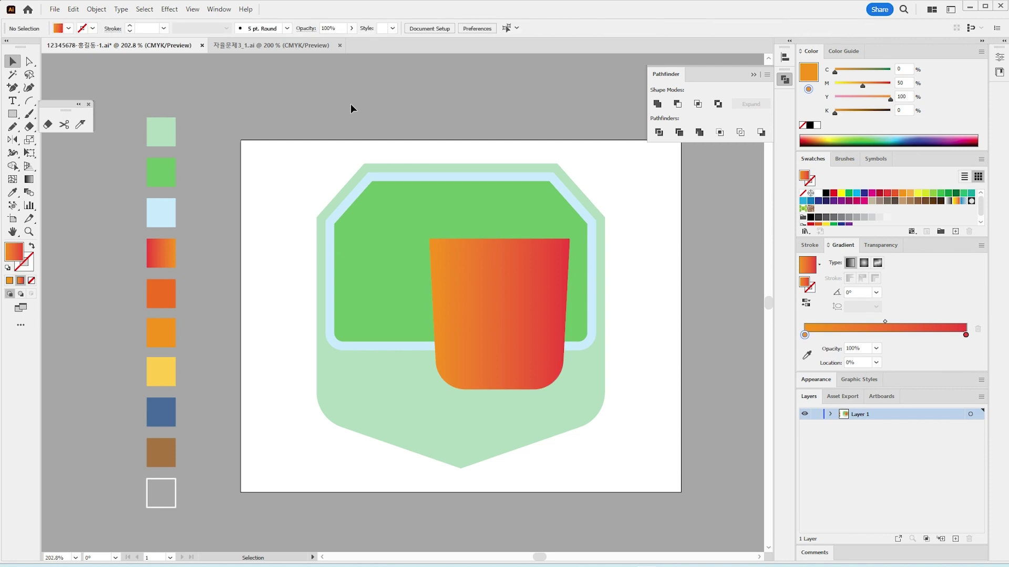
# Draw an ellipse about 34.5 x 9.4 mm centred on the gradient shape's top edge and fill it with the dark blue palette colour.
pyautogui.click(28, 232)
pyautogui.click(519, 249)
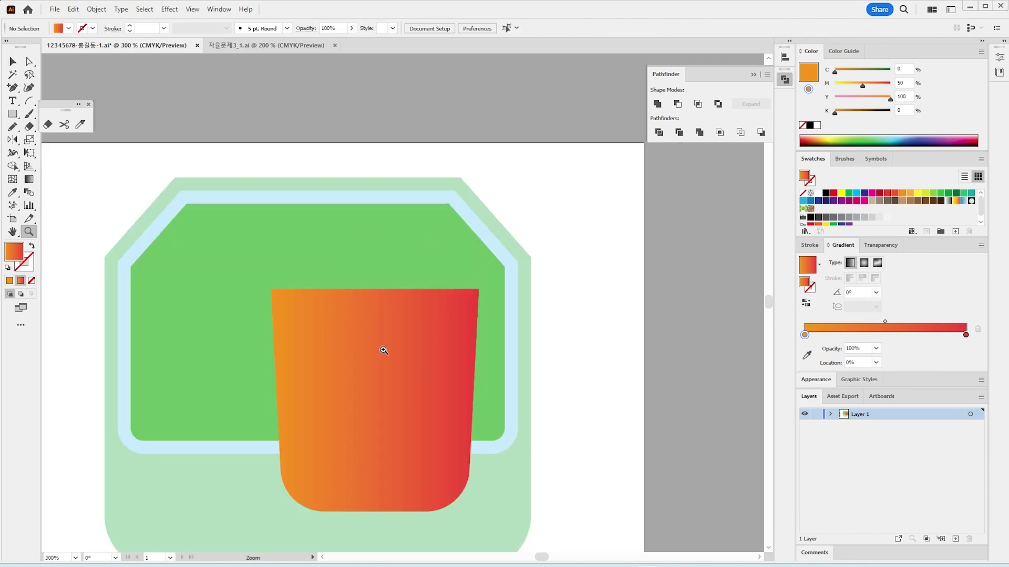
pyautogui.moveTo(13, 113); pyautogui.dragTo(55, 146)
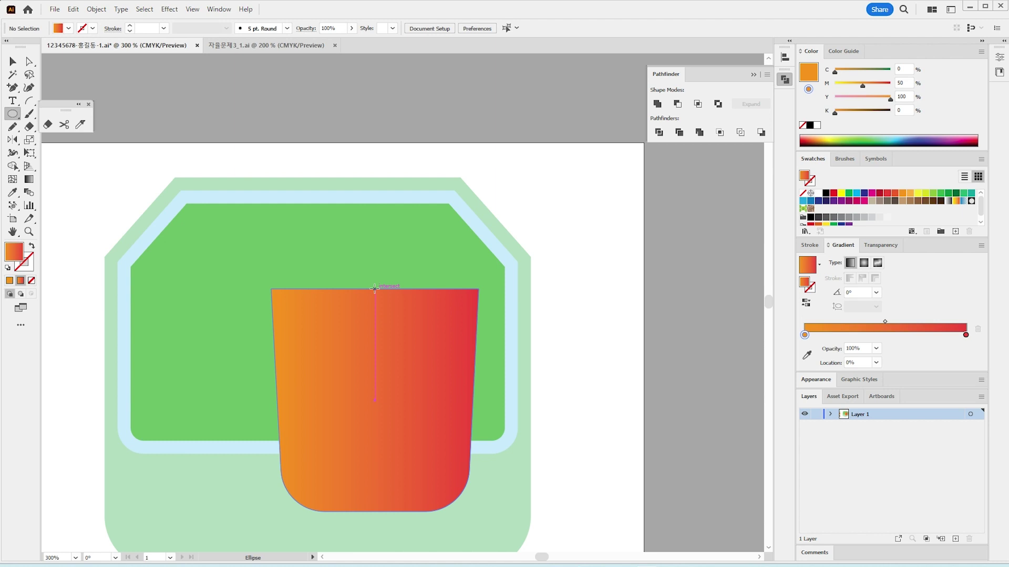
pyautogui.moveTo(374, 288); pyautogui.dragTo(483, 320)
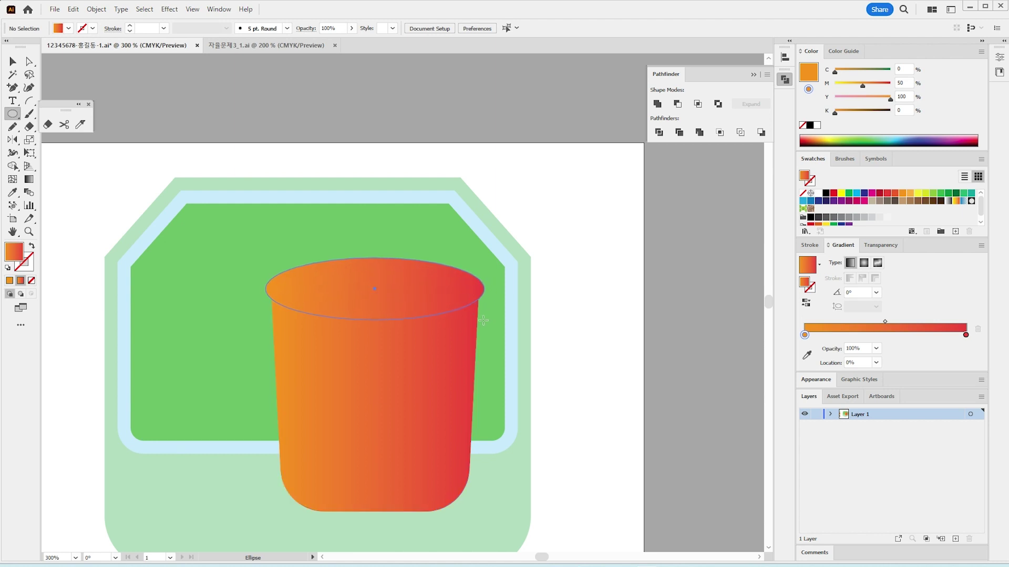
pyautogui.press('i')
pyautogui.moveTo(267, 319); pyautogui.dragTo(487, 189)
pyautogui.click(100, 425)
# Draw an arc about 22 x 22 mm over the cup with the Arc tool, curving from its upper left down toward its lower right.
pyautogui.moveTo(378, 320); pyautogui.dragTo(240, 376)
pyautogui.click(13, 114)
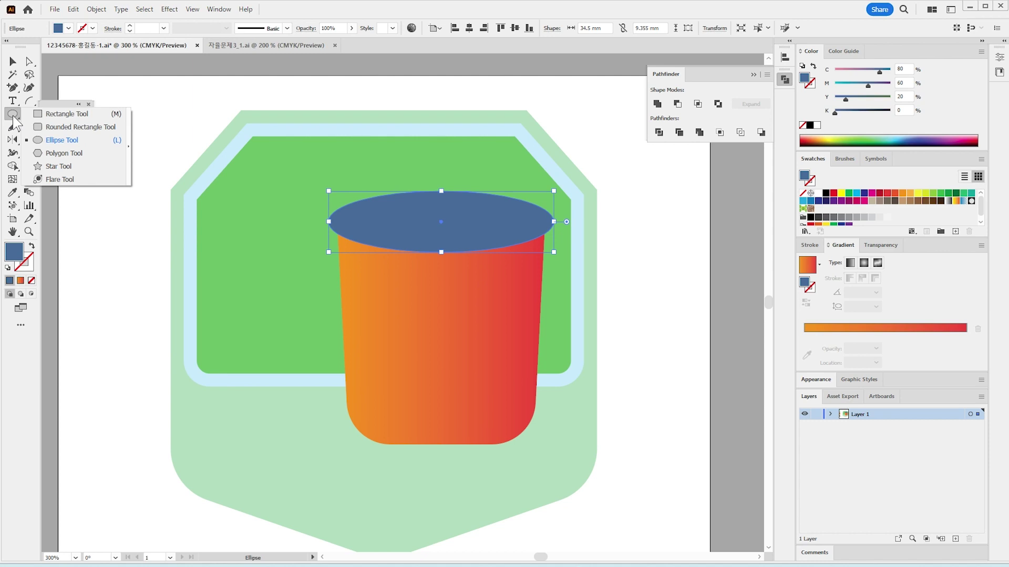
pyautogui.click(14, 120)
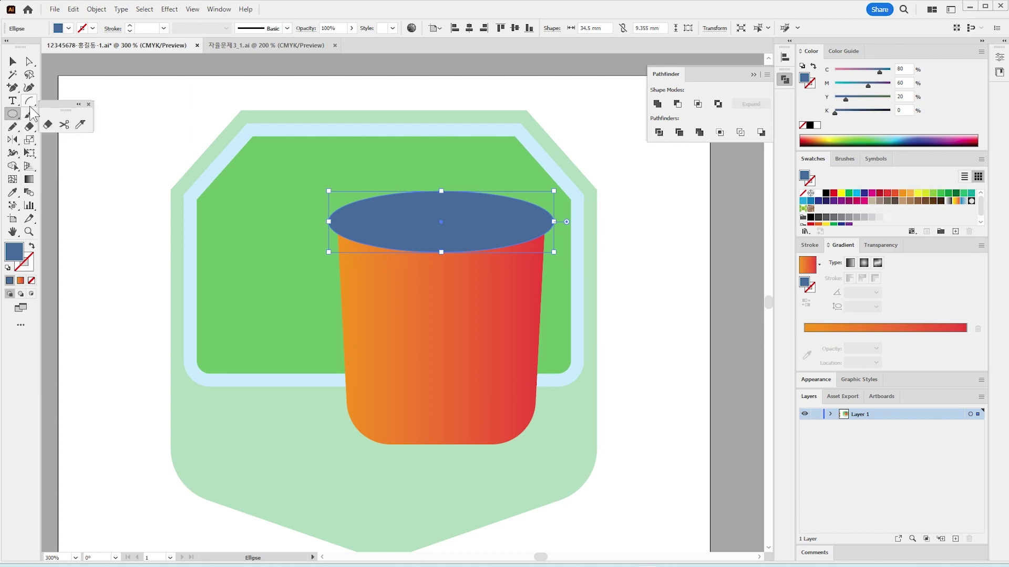
pyautogui.click(30, 104)
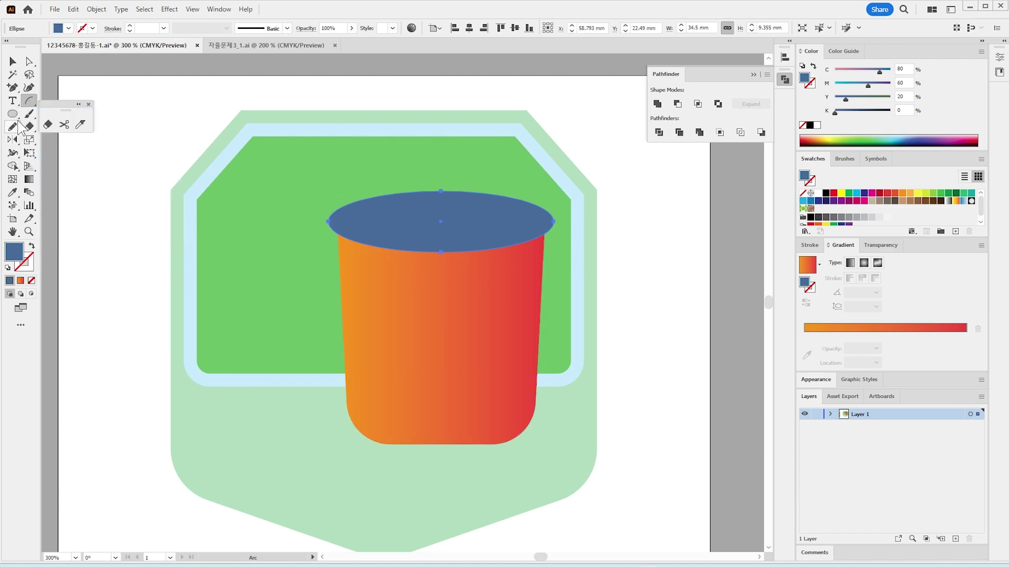
pyautogui.click(30, 103)
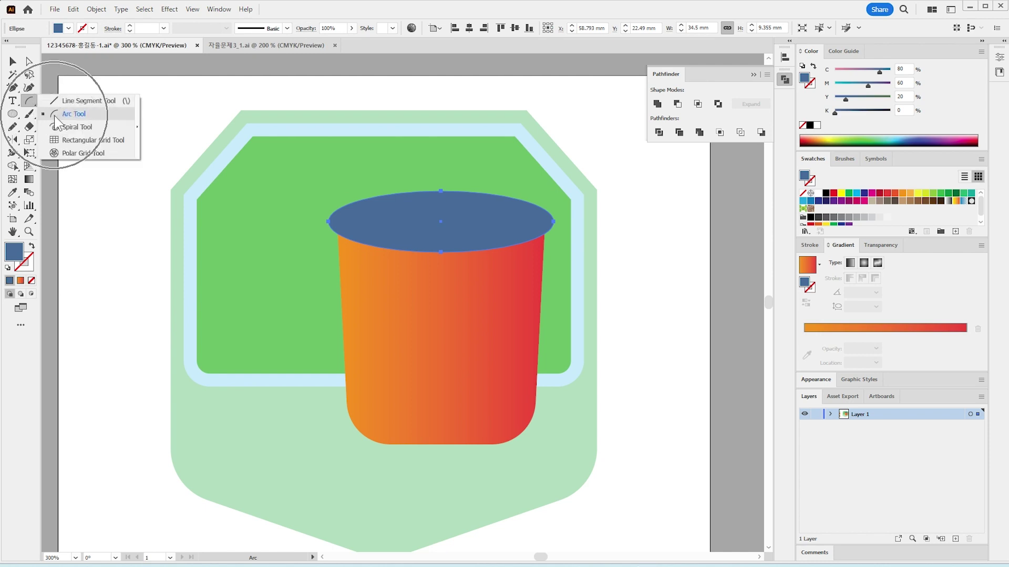
pyautogui.moveTo(324, 255); pyautogui.dragTo(423, 392)
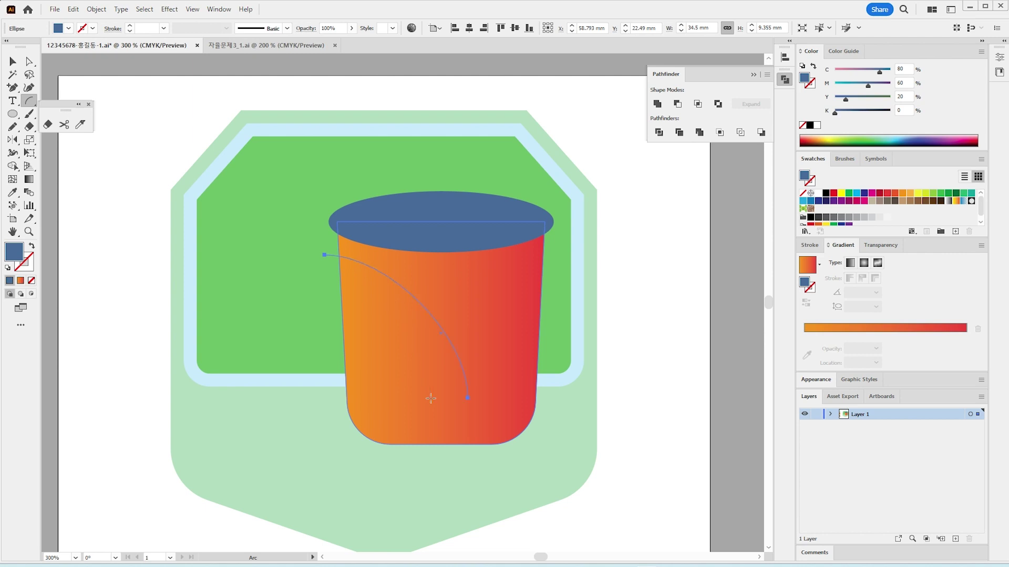
pyautogui.press('Down')
pyautogui.press('Down')
pyautogui.press('Down')
pyautogui.press('Down')
pyautogui.press('Down')
pyautogui.press('Down')
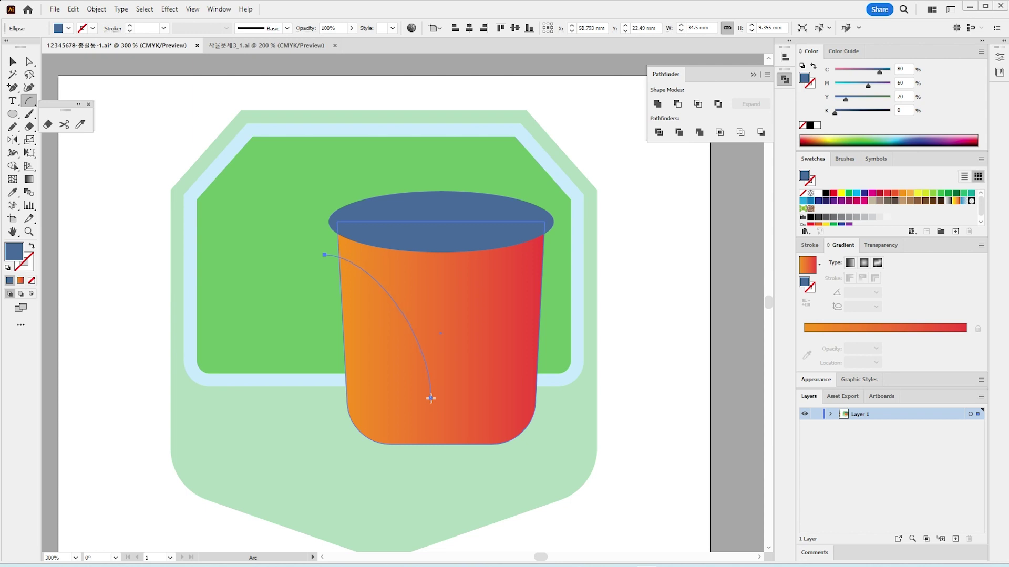
pyautogui.moveTo(431, 399); pyautogui.dragTo(431, 398)
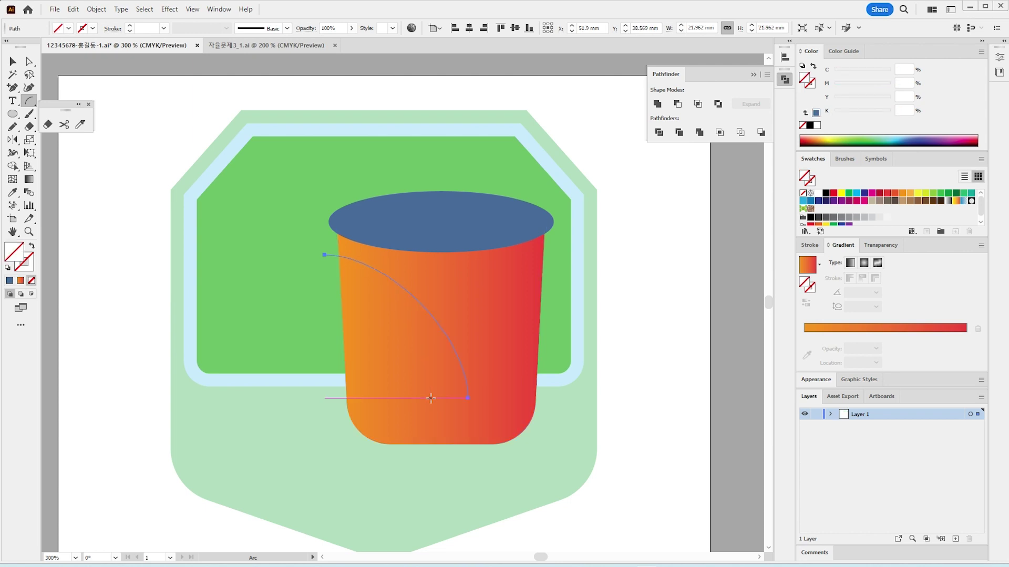
# Give the arc the top ellipse's dark blue as its stroke colour, with a 6 pt weight and round caps.
pyautogui.click(13, 193)
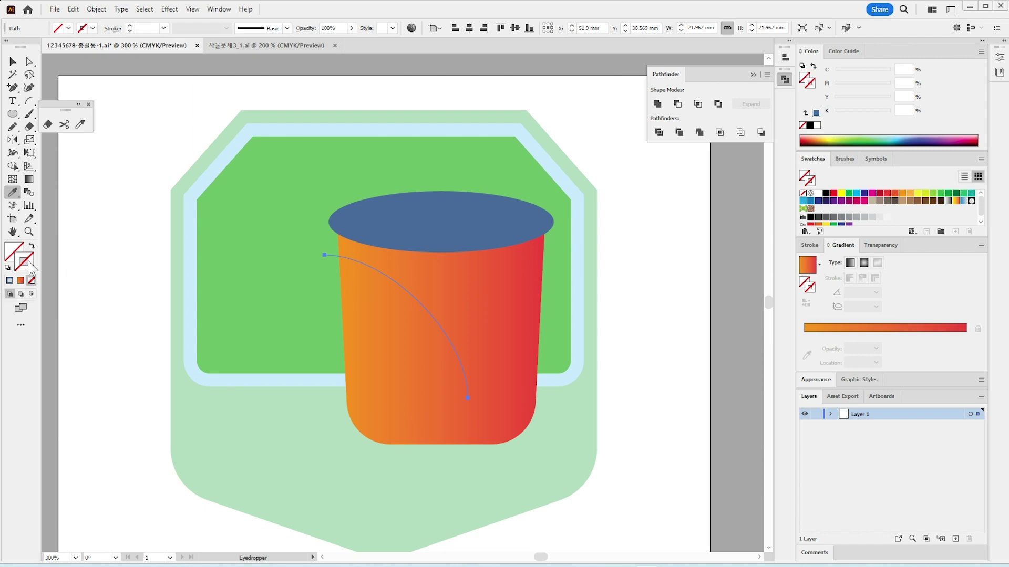
pyautogui.keyDown('shift'); pyautogui.click(394, 212); pyautogui.keyUp('shift')
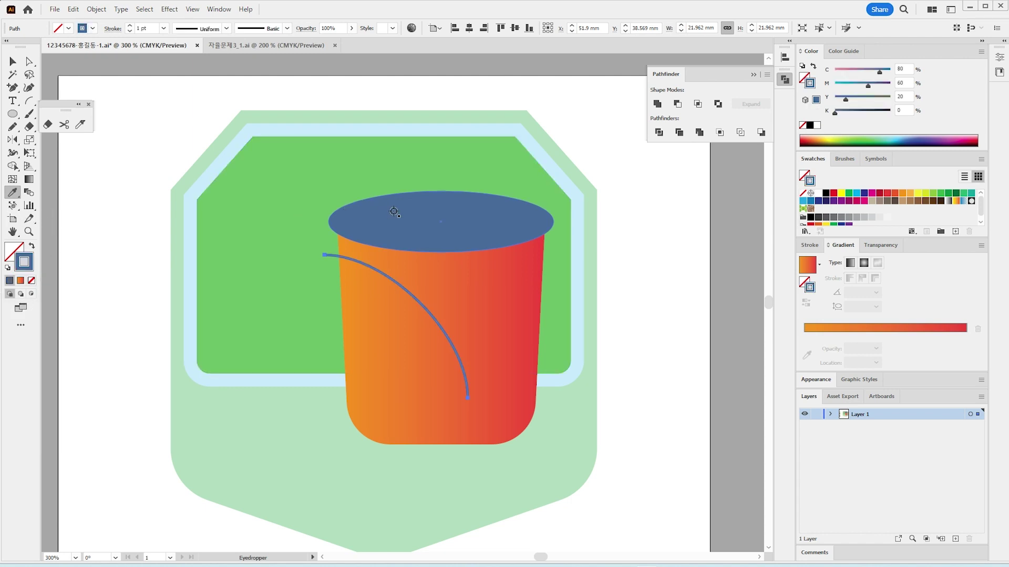
pyautogui.click(809, 245)
pyautogui.click(837, 260)
pyautogui.click(836, 260)
pyautogui.click(837, 260)
pyautogui.click(837, 259)
pyautogui.click(836, 260)
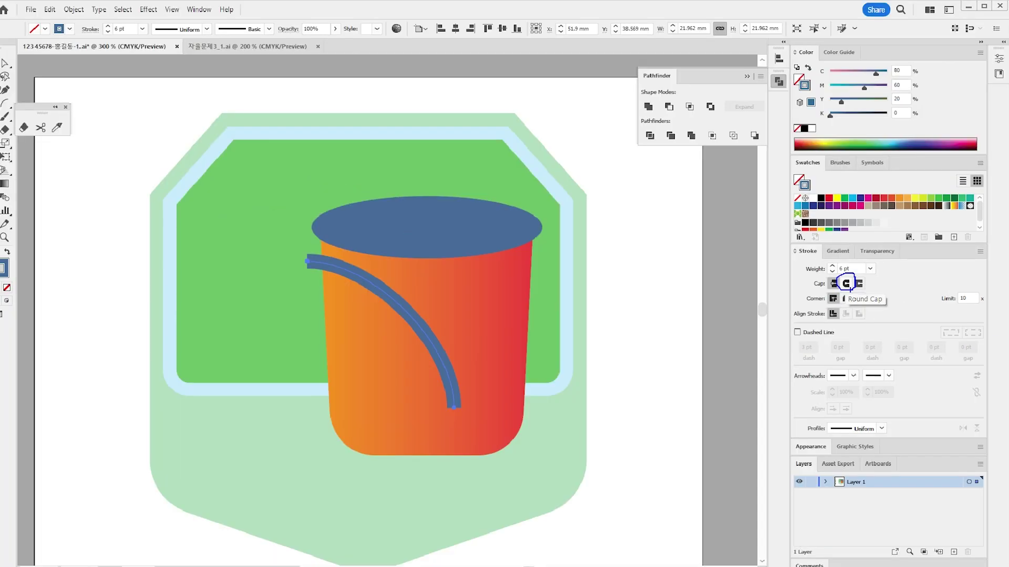
pyautogui.click(651, 287)
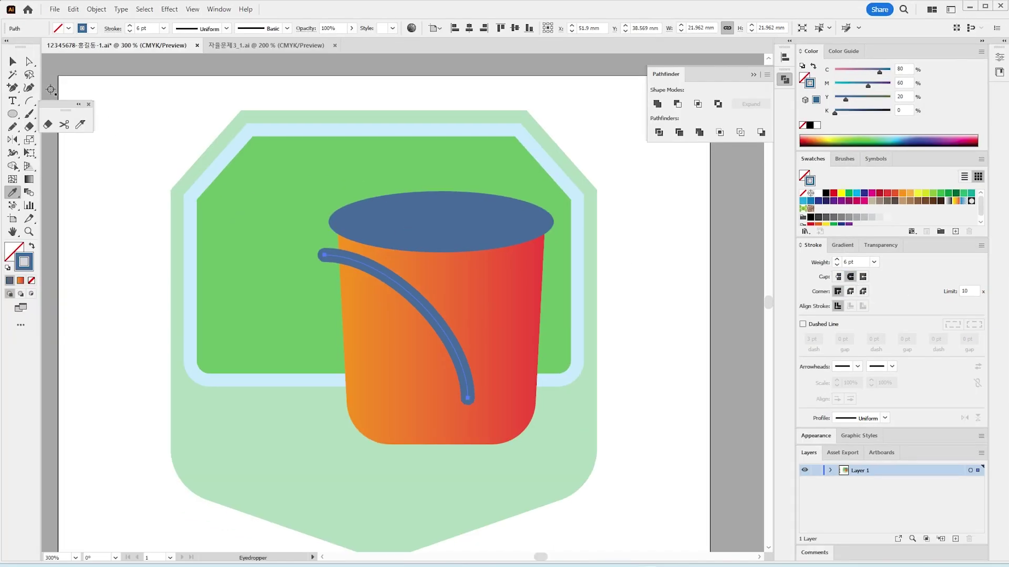
# Rotate the arc 45° clockwise so that it sags downward, and place it across the cup below the dark blue ellipse.
pyautogui.click(13, 61)
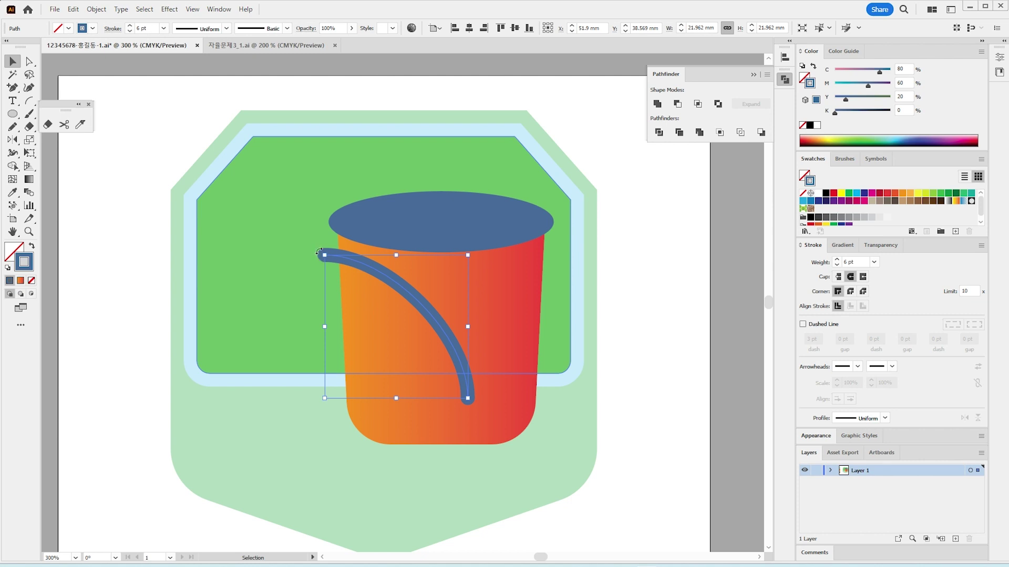
pyautogui.moveTo(316, 249); pyautogui.dragTo(528, 318)
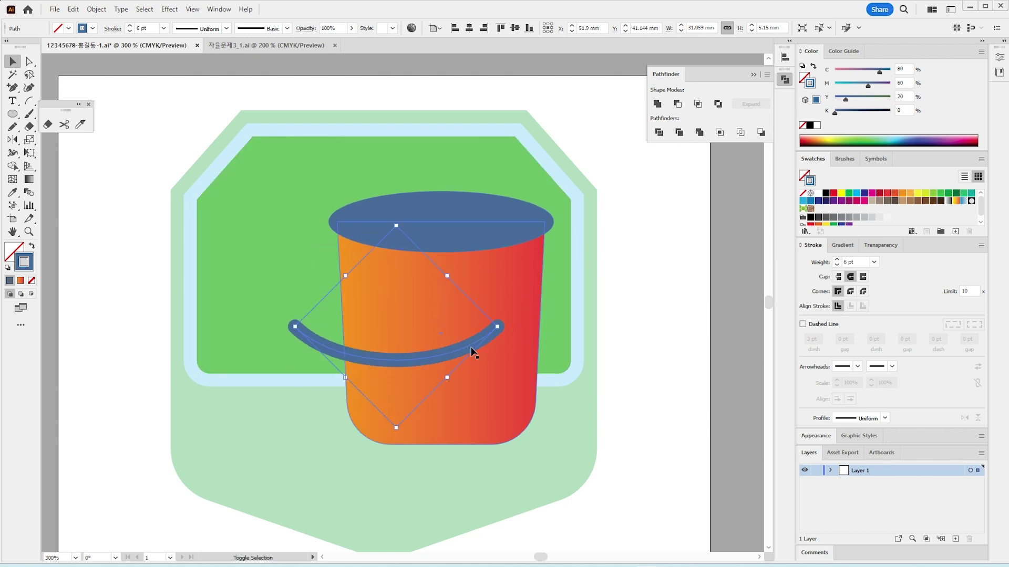
pyautogui.moveTo(473, 349); pyautogui.dragTo(515, 289)
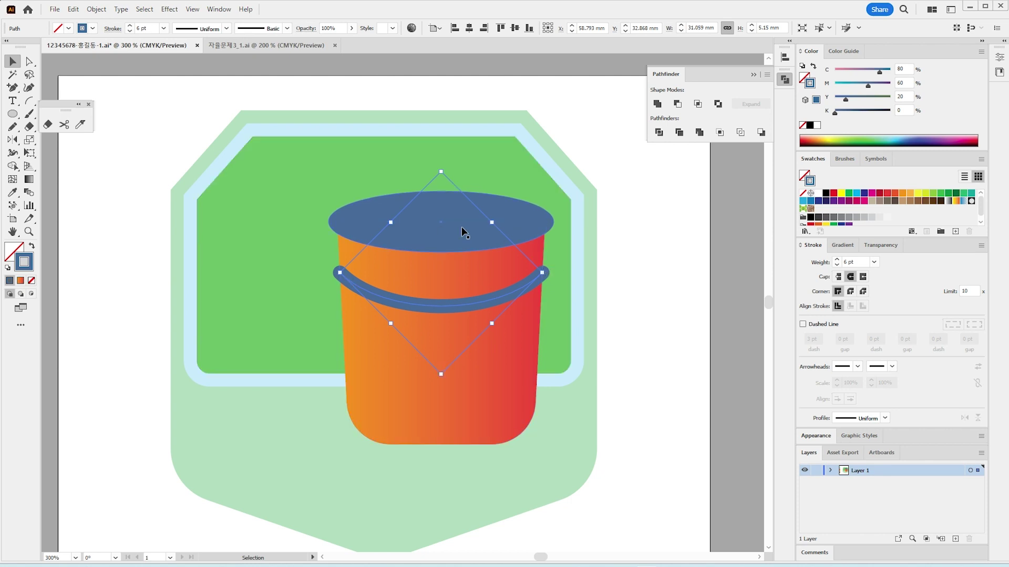
# Reset the arc's bounding box and reduce its height slightly for a shallower curve.
pyautogui.rightClick(500, 299)
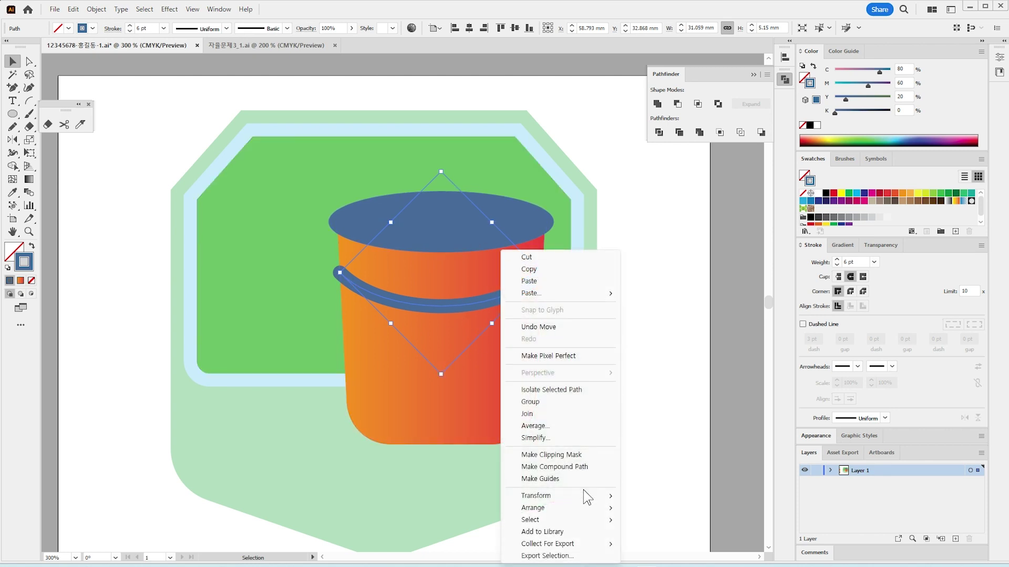
pyautogui.moveTo(590, 496)
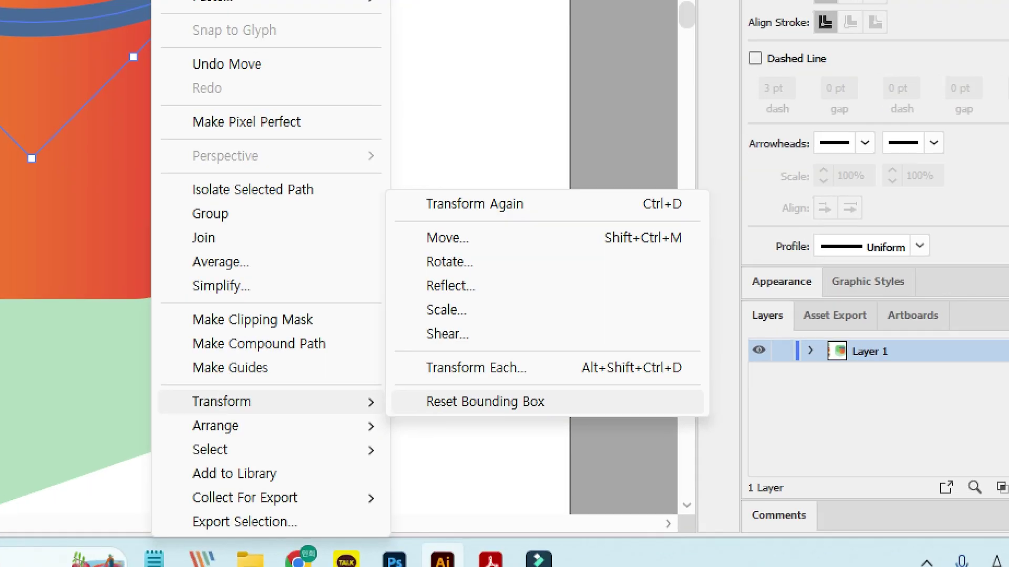
pyautogui.moveTo(688, 500); pyautogui.dragTo(682, 499)
pyautogui.click(500, 401)
pyautogui.moveTo(30, 0)
pyautogui.mouseDown()
pyautogui.moveTo(31, 61)
pyautogui.moveTo(30, 4)
pyautogui.mouseUp()
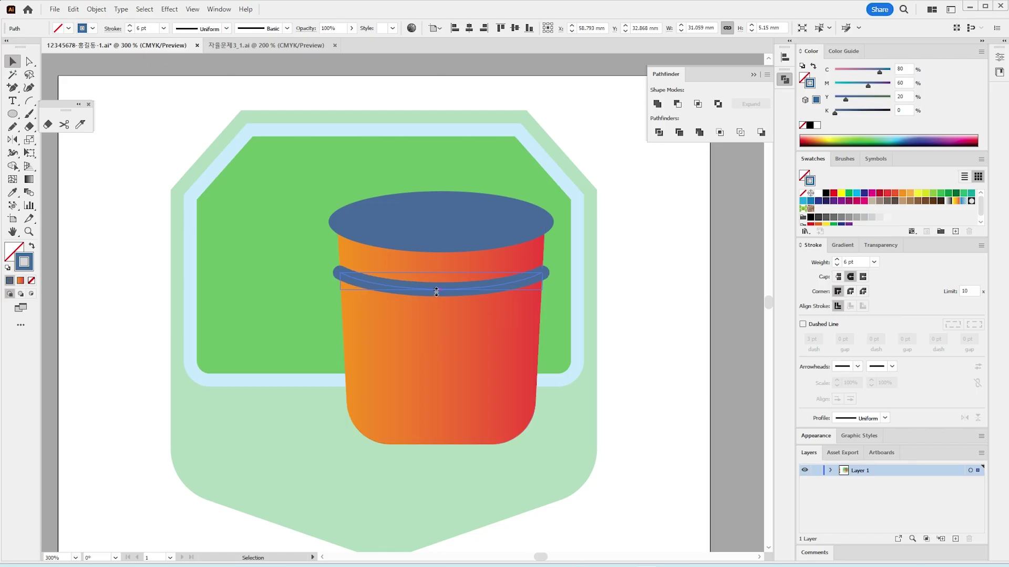
pyautogui.moveTo(440, 297); pyautogui.dragTo(441, 294)
pyautogui.click(673, 312)
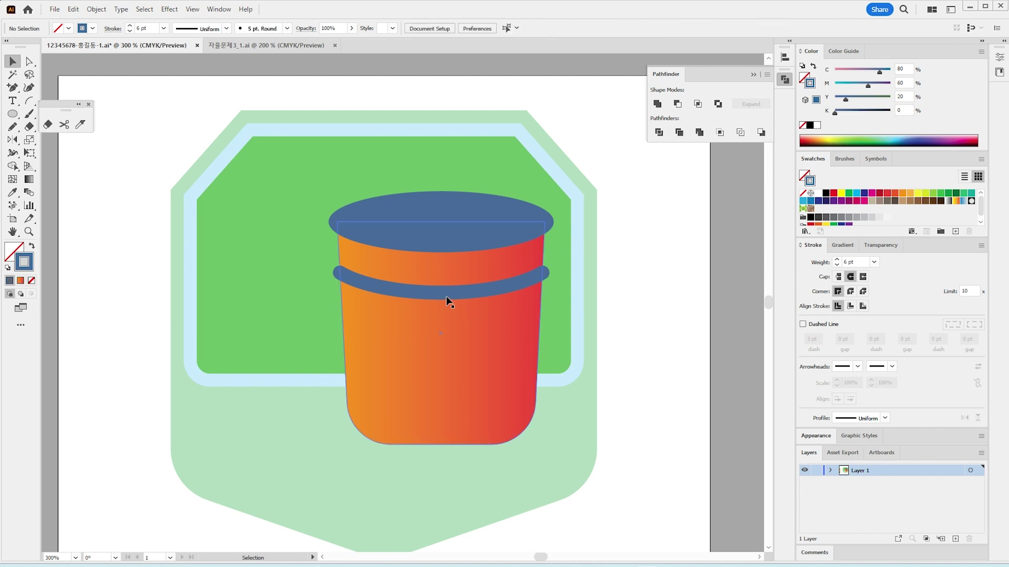
# Select the top ellipse, the curved band and the cup body, and align their horizontal centres to the cup body.
pyautogui.click(444, 278)
pyautogui.keyDown('shift'); pyautogui.click(443, 276); pyautogui.keyUp('shift')
pyautogui.keyDown('shift'); pyautogui.click(456, 345); pyautogui.keyUp('shift')
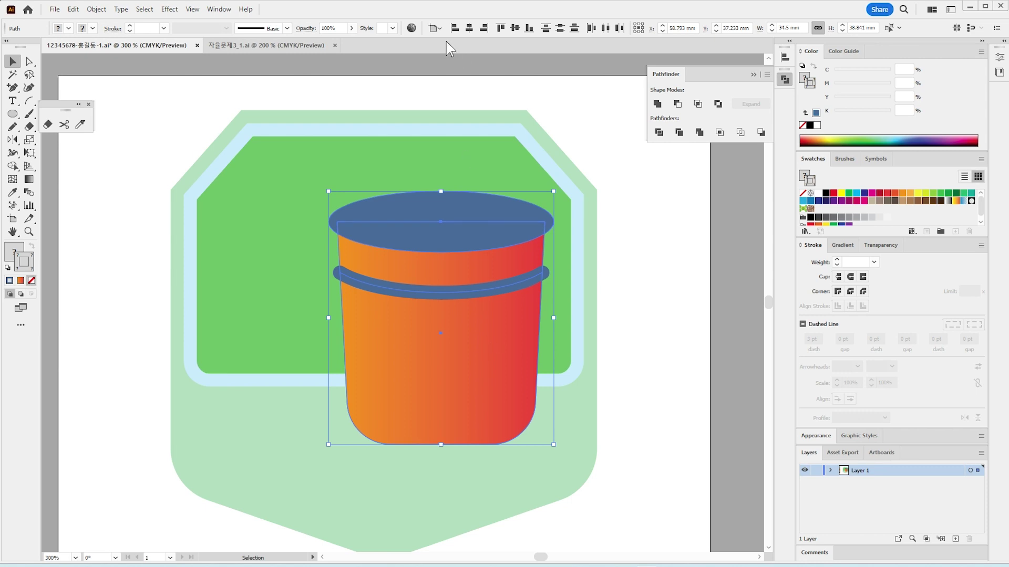
pyautogui.click(432, 317)
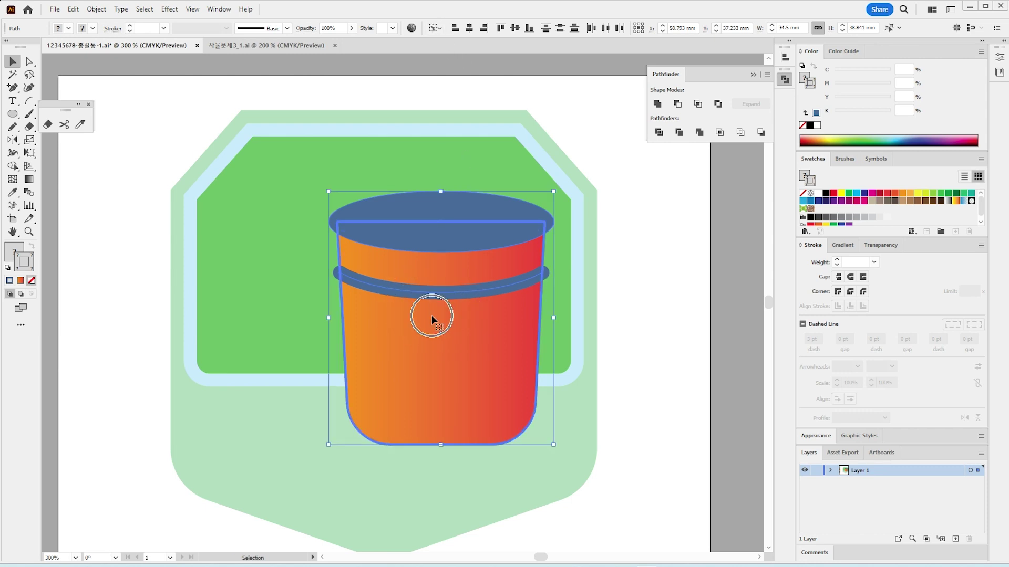
pyautogui.click(468, 28)
pyautogui.click(651, 291)
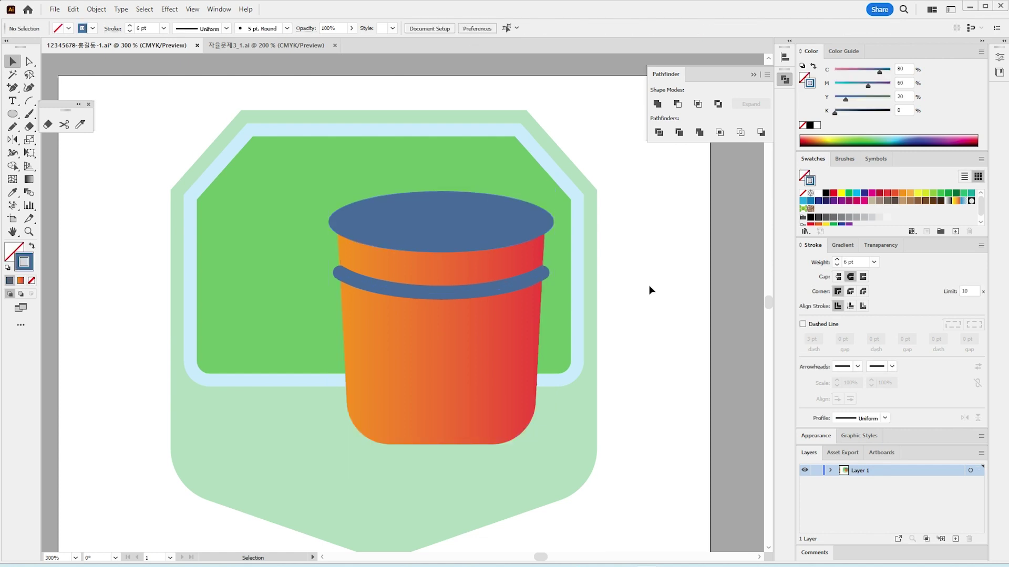
# Draw a circle about 8.7 mm across over the ellipse's left part and give it the outer panel's light blue fill without a stroke.
pyautogui.press('z')
pyautogui.click(473, 293)
pyautogui.moveTo(329, 327); pyautogui.dragTo(486, 310)
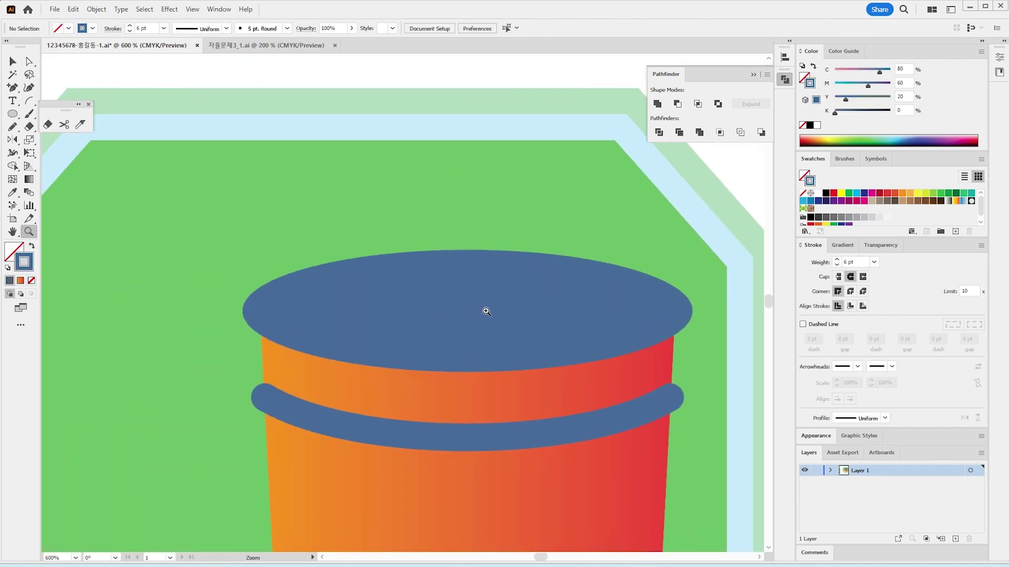
pyautogui.click(13, 114)
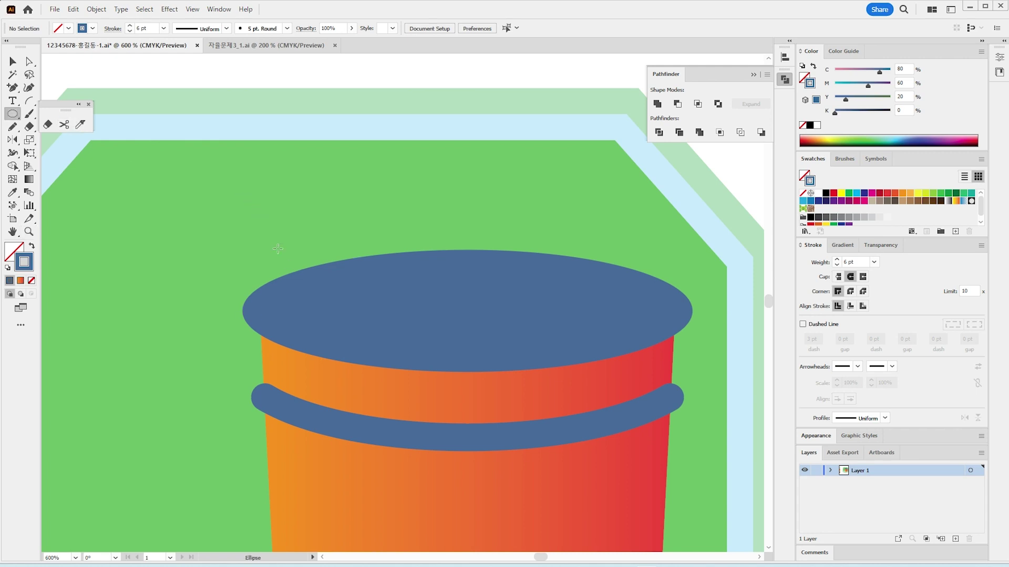
pyautogui.moveTo(269, 219); pyautogui.dragTo(382, 332)
pyautogui.click(13, 192)
pyautogui.click(216, 122)
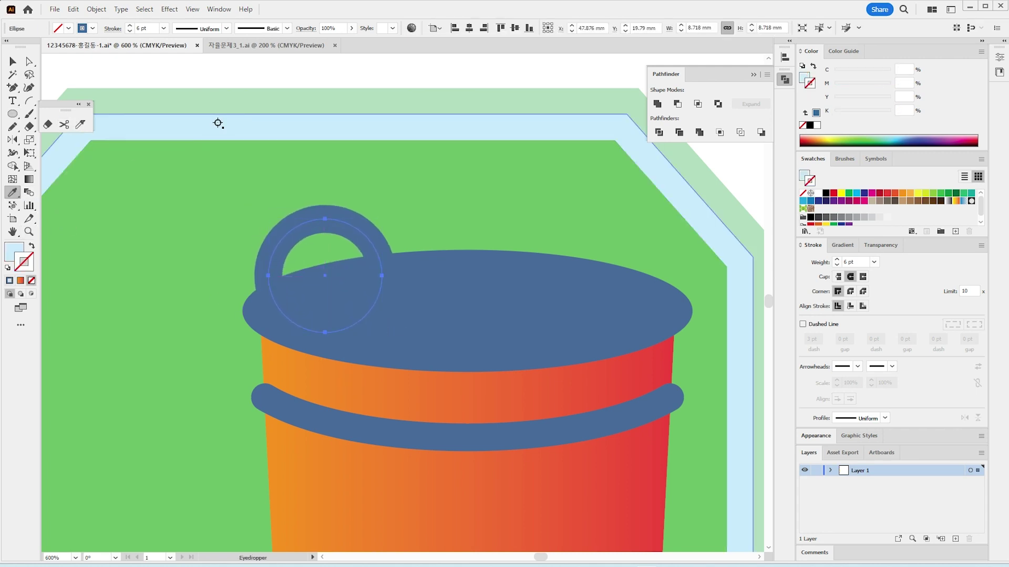
# Duplicate the light blue circle twice to the right, enlarging the upper copy to about 11.2 mm and making the lower one smaller.
pyautogui.click(13, 61)
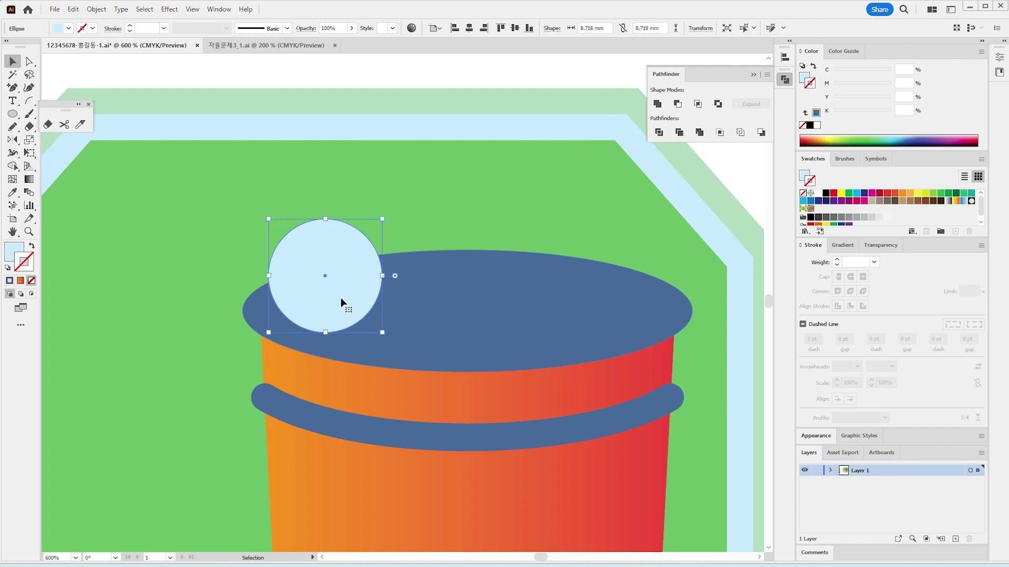
pyautogui.moveTo(342, 301); pyautogui.dragTo(409, 244)
pyautogui.moveTo(450, 277); pyautogui.dragTo(480, 308)
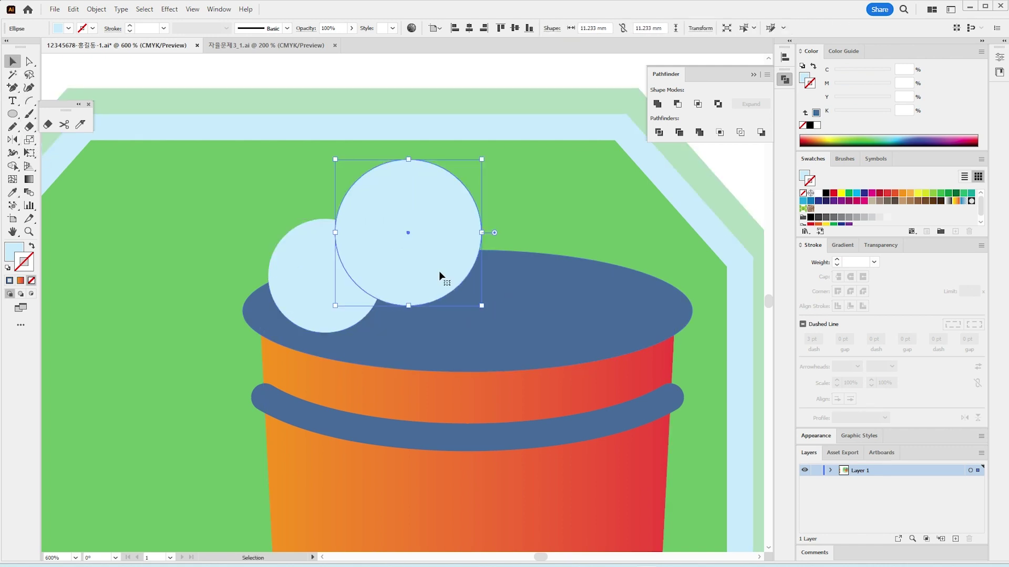
pyautogui.moveTo(441, 275); pyautogui.dragTo(547, 330)
pyautogui.moveTo(585, 365); pyautogui.dragTo(536, 315)
# Add two more circle copies on the right, one about 9.8 mm and one about 6.2 mm near the ellipse's right end.
pyautogui.moveTo(486, 268); pyautogui.dragTo(565, 234)
pyautogui.moveTo(612, 282); pyautogui.dragTo(642, 309)
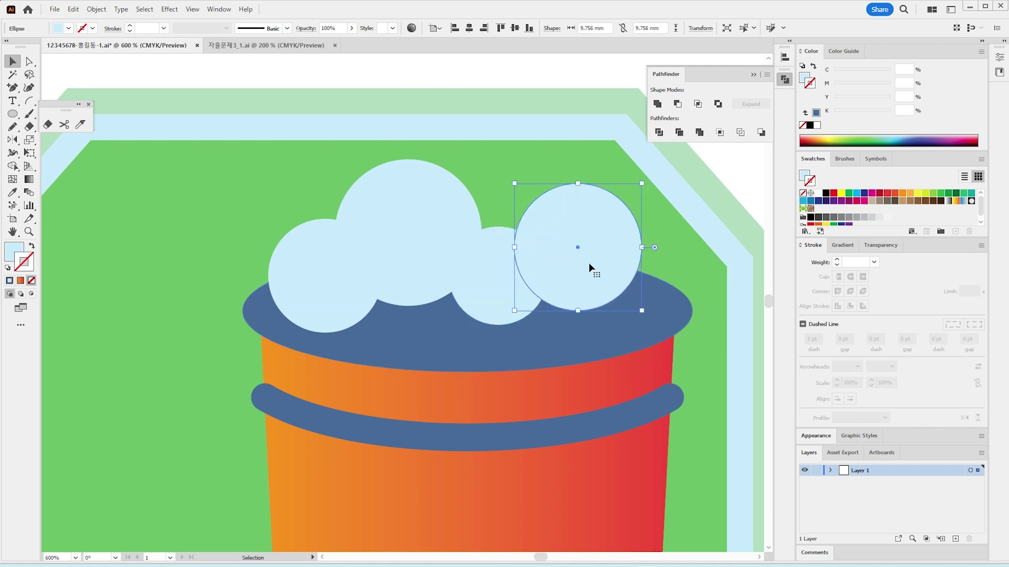
pyautogui.moveTo(588, 263); pyautogui.dragTo(644, 302)
pyautogui.moveTo(687, 207); pyautogui.dragTo(648, 260)
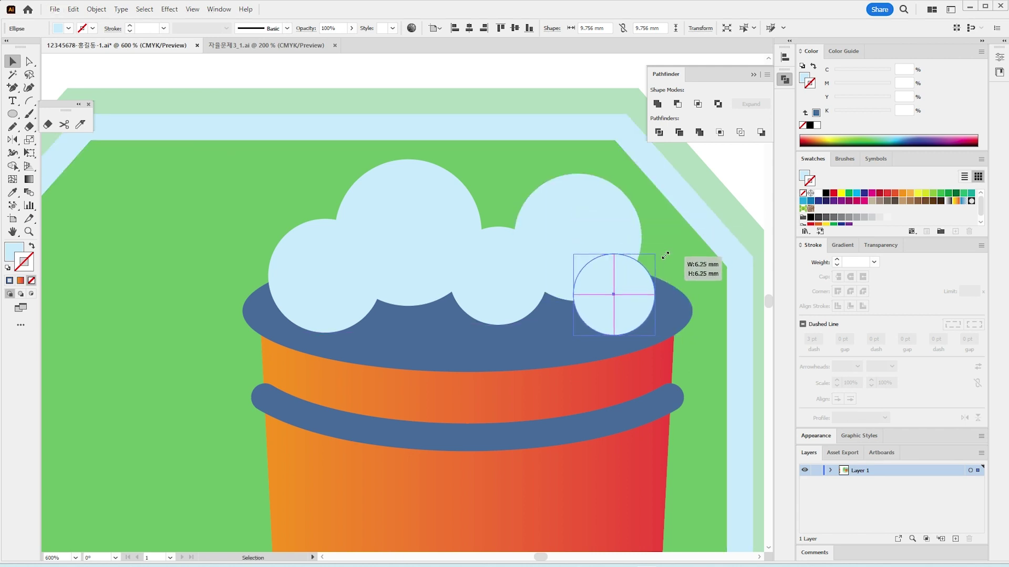
pyautogui.moveTo(600, 302); pyautogui.dragTo(630, 291)
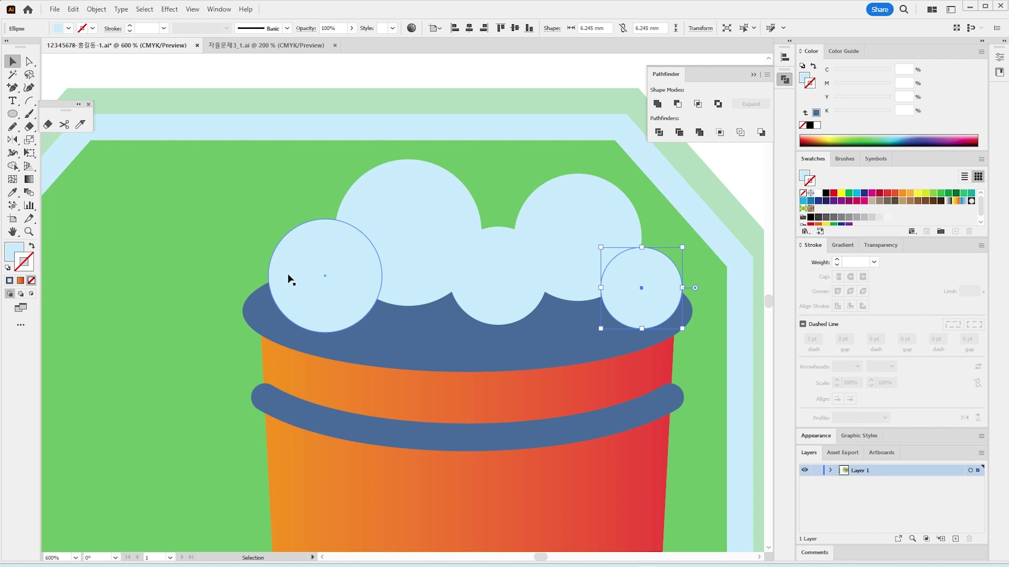
# Draw a light blue ellipse about 29.4 x 6.5 mm across the lower part of the circles to close the cloud's base.
pyautogui.click(11, 115)
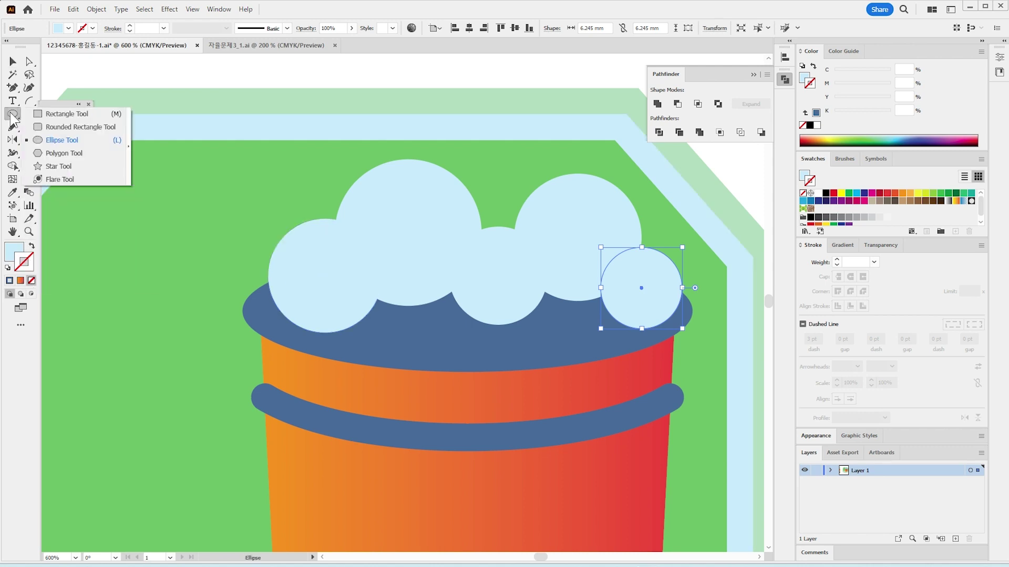
pyautogui.click(51, 142)
pyautogui.moveTo(295, 270); pyautogui.dragTo(652, 349)
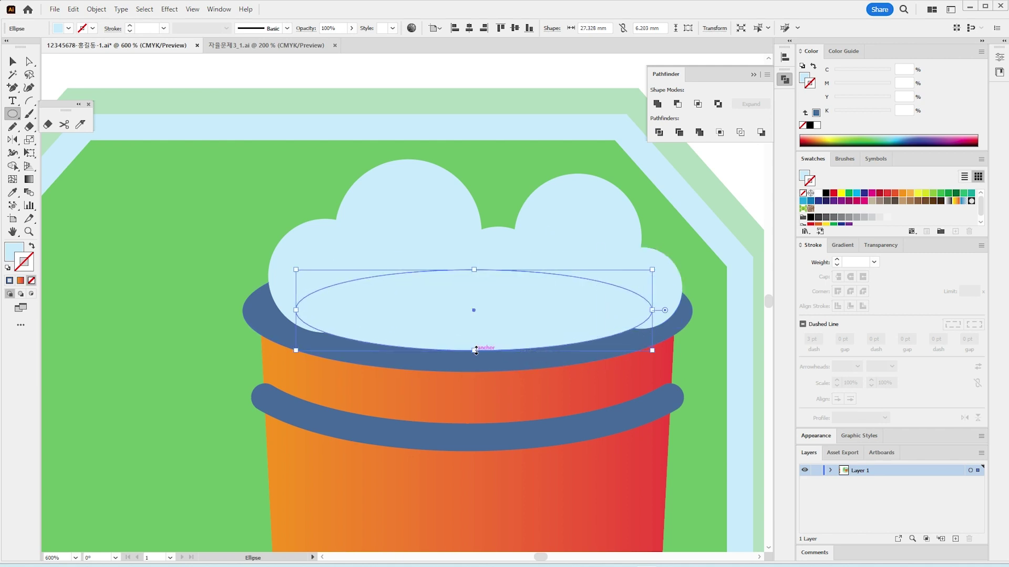
pyautogui.moveTo(476, 351); pyautogui.dragTo(477, 356)
pyautogui.moveTo(295, 312); pyautogui.dragTo(288, 310)
pyautogui.moveTo(652, 312); pyautogui.dragTo(670, 313)
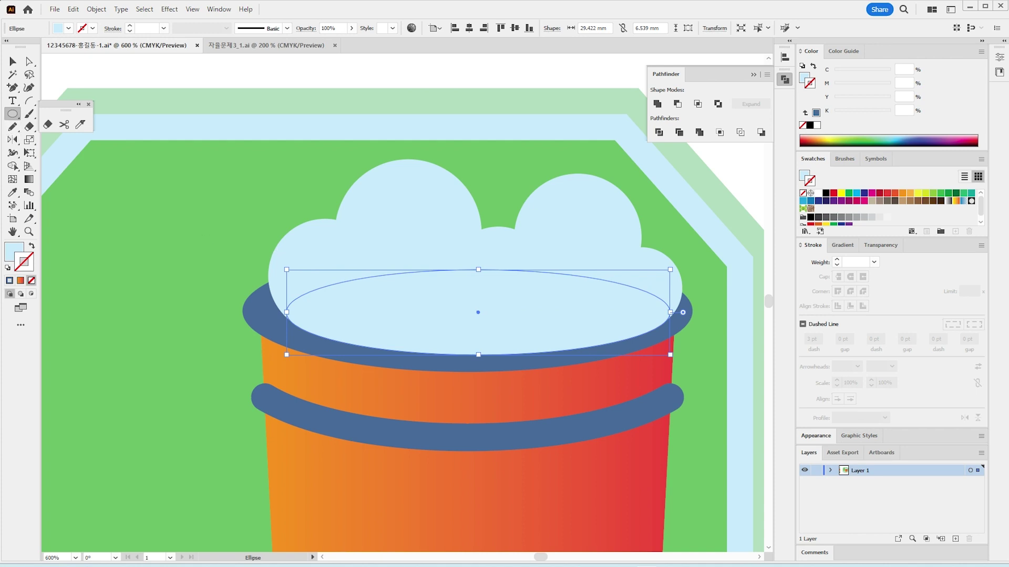
# Move the foam's light blue base ellipse slightly upward within the dark blue rim.
pyautogui.press('v')
pyautogui.click(169, 184)
pyautogui.click(741, 288)
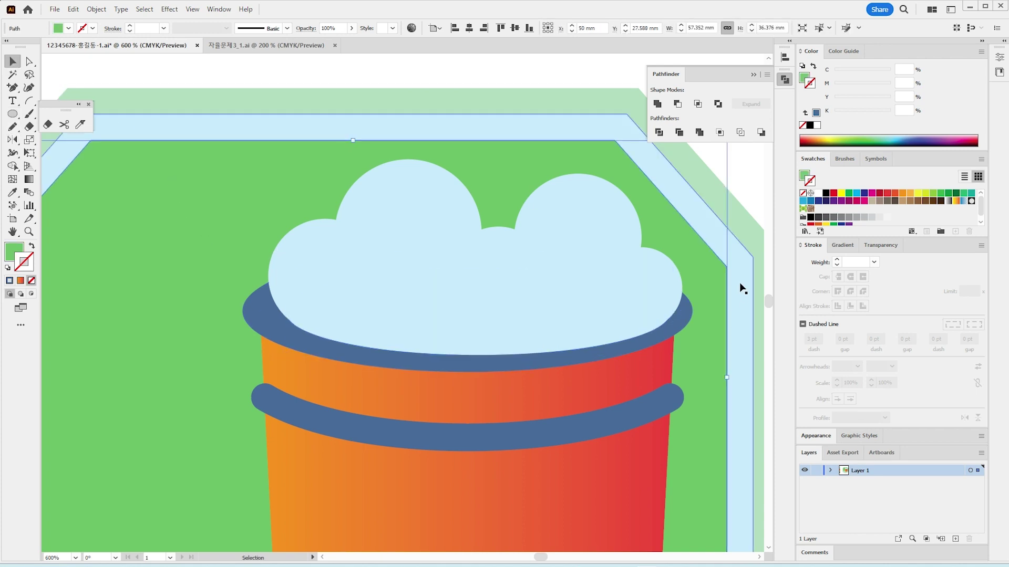
pyautogui.click(304, 270)
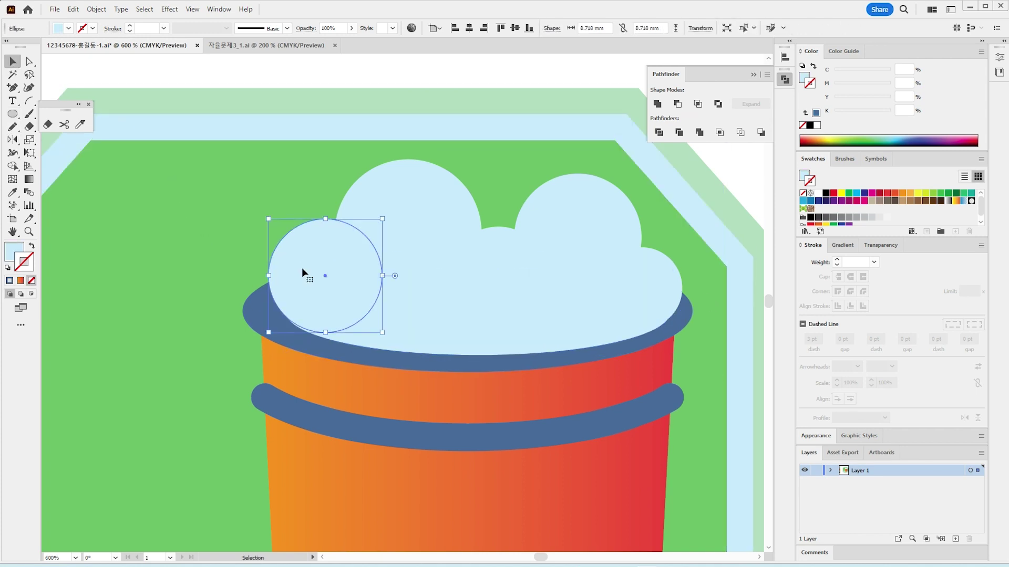
pyautogui.click(446, 338)
pyautogui.click(662, 288)
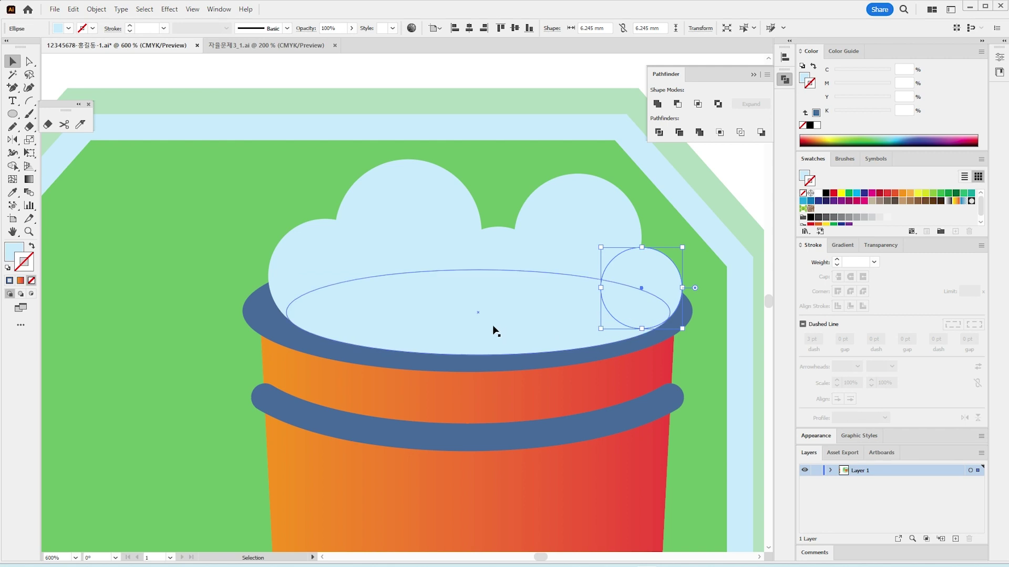
pyautogui.moveTo(493, 330); pyautogui.dragTo(492, 322)
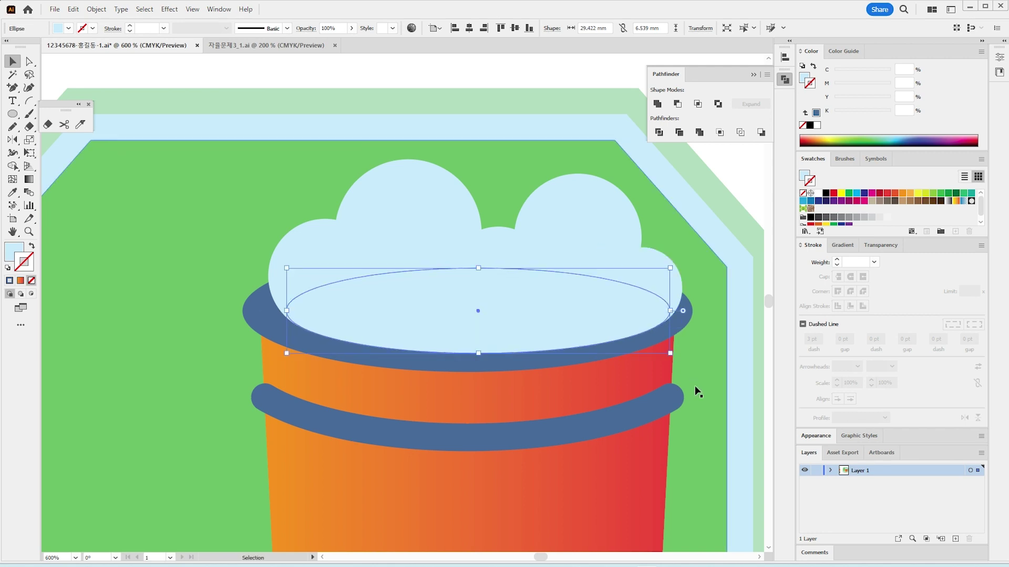
pyautogui.click(720, 502)
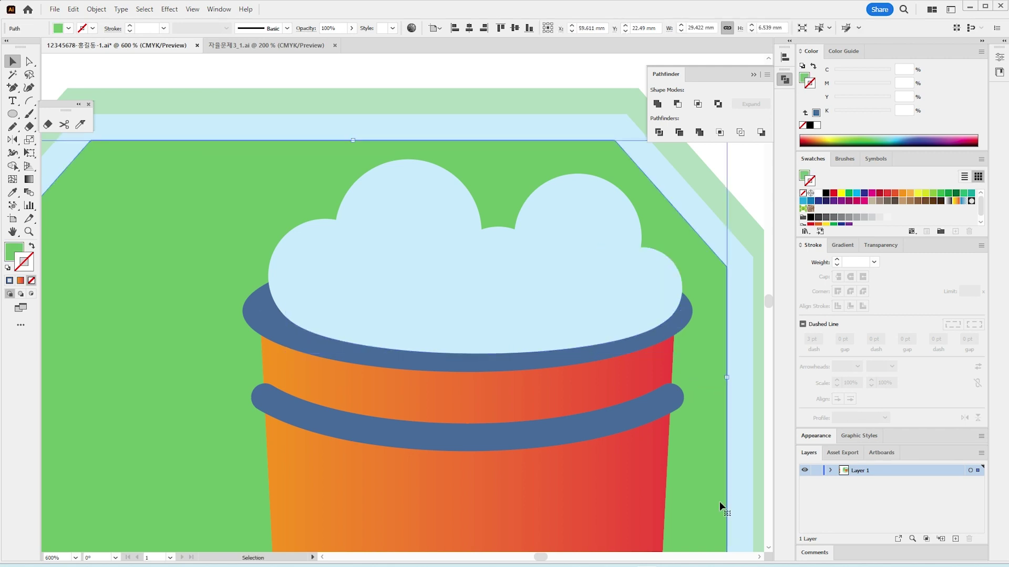
# Group the foam's five circles and its base ellipse.
pyautogui.click(453, 326)
pyautogui.keyDown('shift'); pyautogui.click(325, 247); pyautogui.keyUp('shift')
pyautogui.keyDown('shift'); pyautogui.click(407, 189); pyautogui.keyUp('shift')
pyautogui.keyDown('shift'); pyautogui.click(513, 244); pyautogui.keyUp('shift')
pyautogui.keyDown('shift'); pyautogui.click(515, 245); pyautogui.keyUp('shift')
pyautogui.keyDown('shift'); pyautogui.click(669, 276); pyautogui.keyUp('shift')
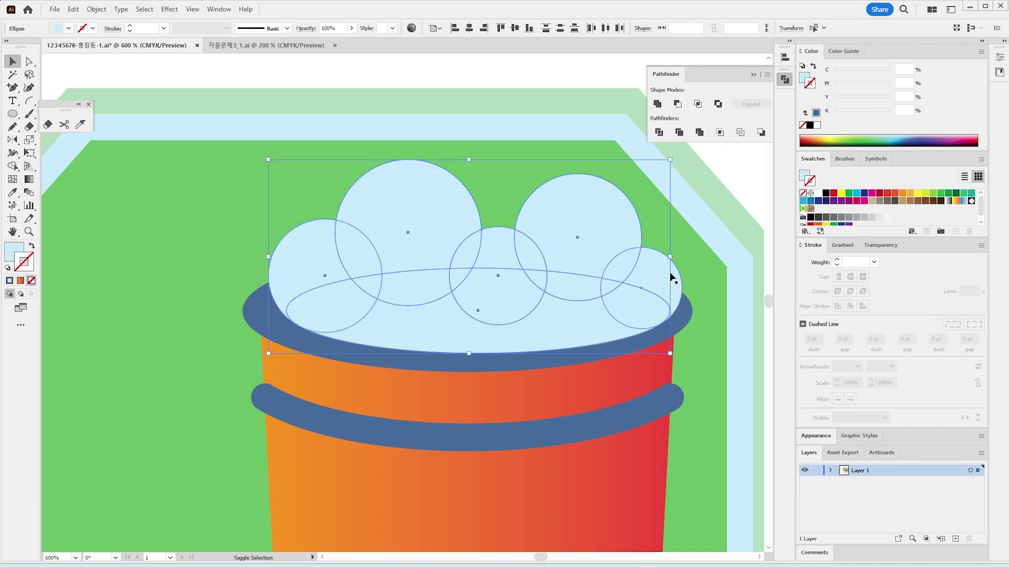
pyautogui.keyDown('shift'); pyautogui.click(642, 343); pyautogui.keyUp('shift')
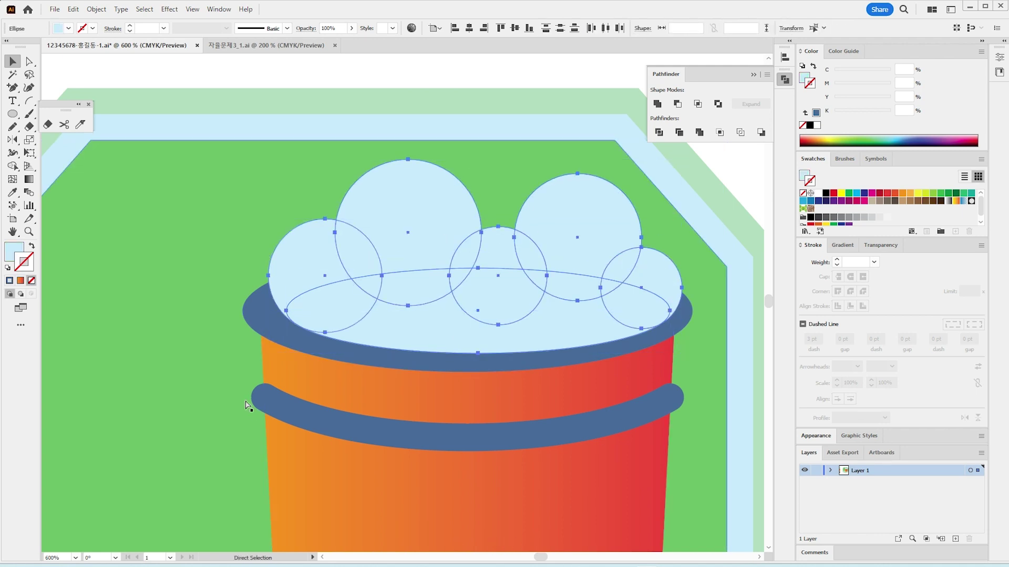
pyautogui.hotkey('ctrl', 'g')
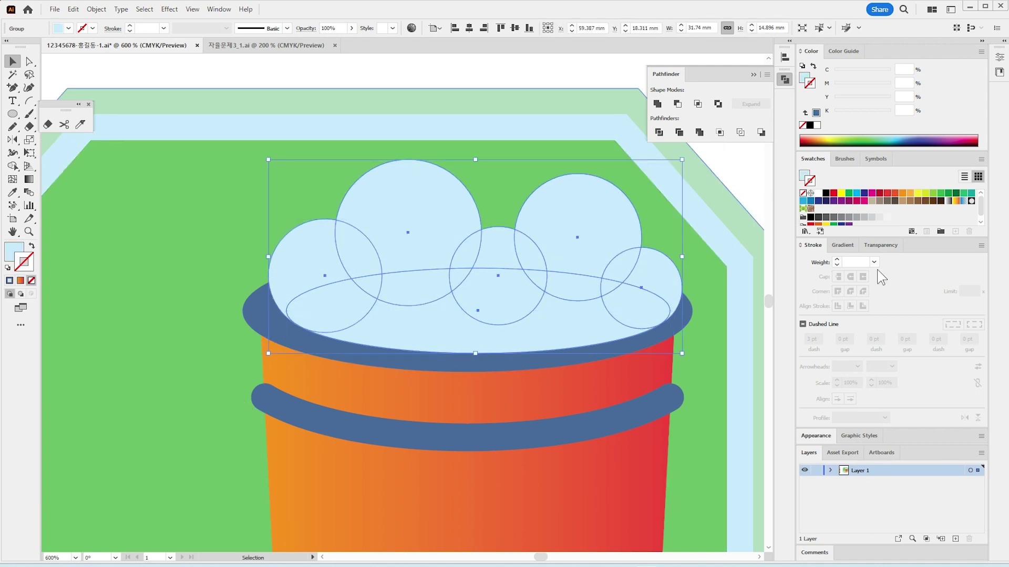
# Align the foam group's horizontal centre with the dark blue rim ellipse, keeping the rim as the key object.
pyautogui.keyDown('shift'); pyautogui.click(434, 372); pyautogui.keyUp('shift')
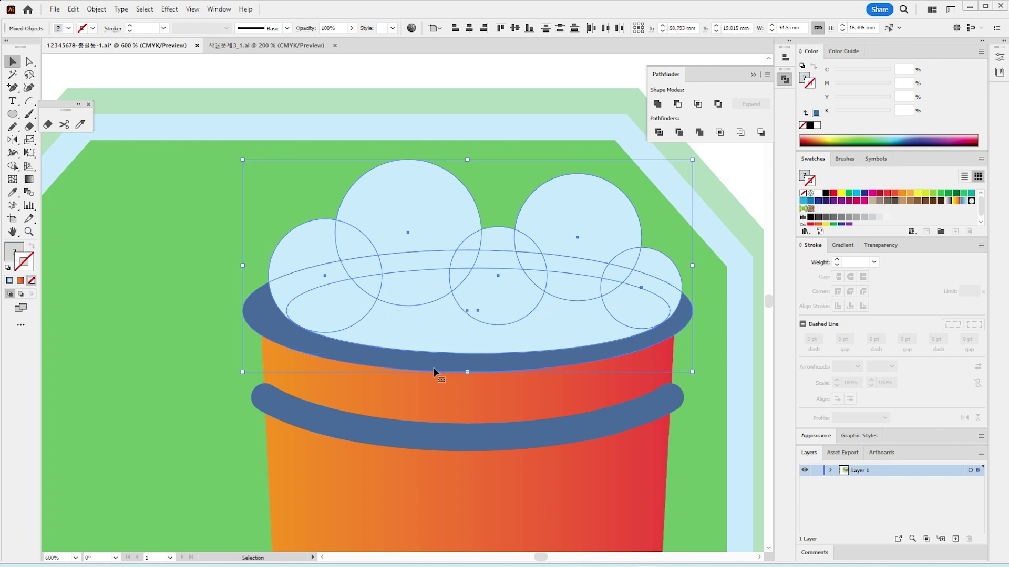
pyautogui.click(434, 367)
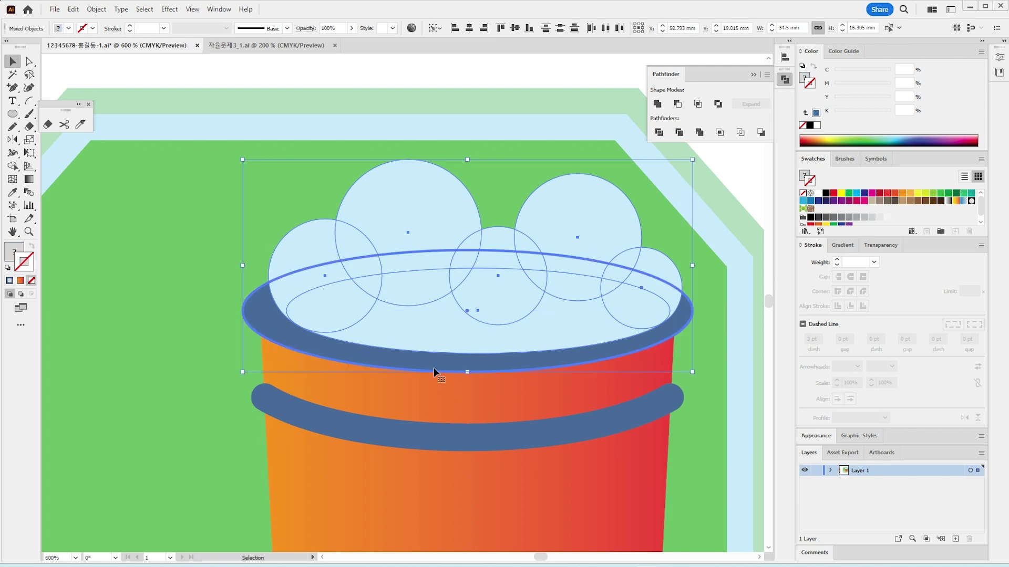
pyautogui.click(470, 28)
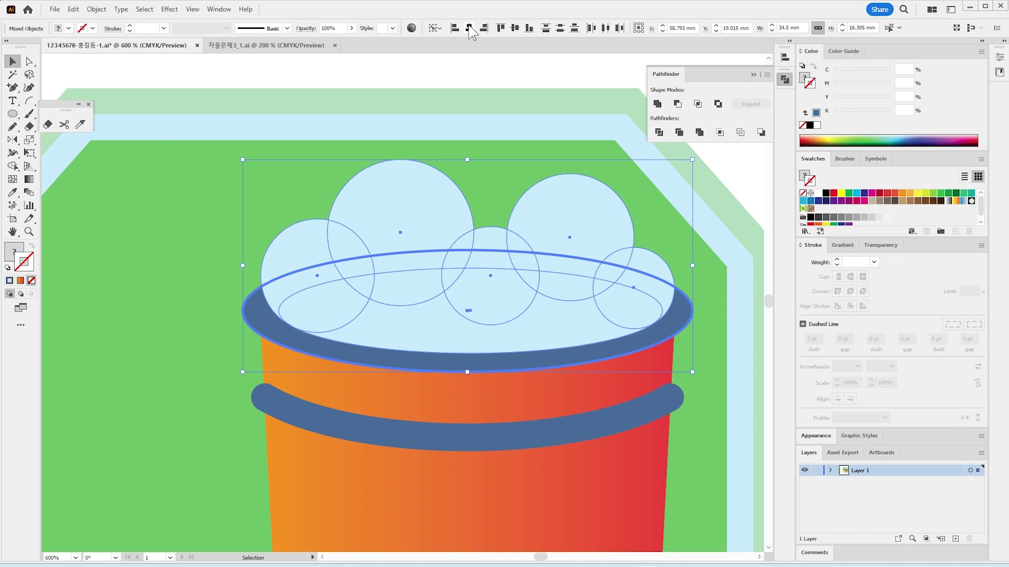
pyautogui.click(756, 170)
# Draw a curved highlight path along the upper left of the foam's left puff, with no fill and a white stroke.
pyautogui.press('z')
pyautogui.click(317, 306)
pyautogui.press('p')
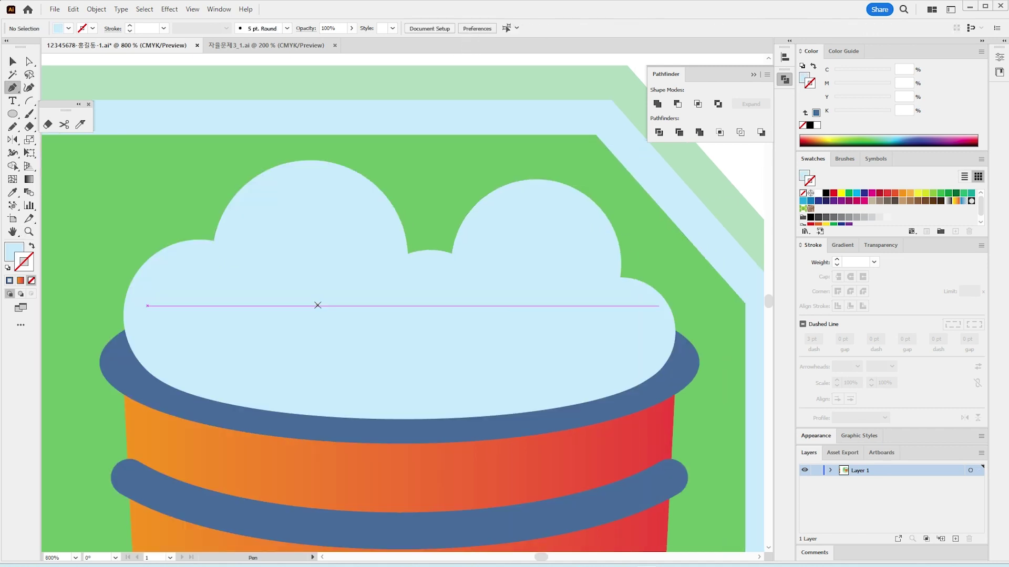
pyautogui.click(147, 323)
pyautogui.moveTo(208, 264); pyautogui.dragTo(265, 257)
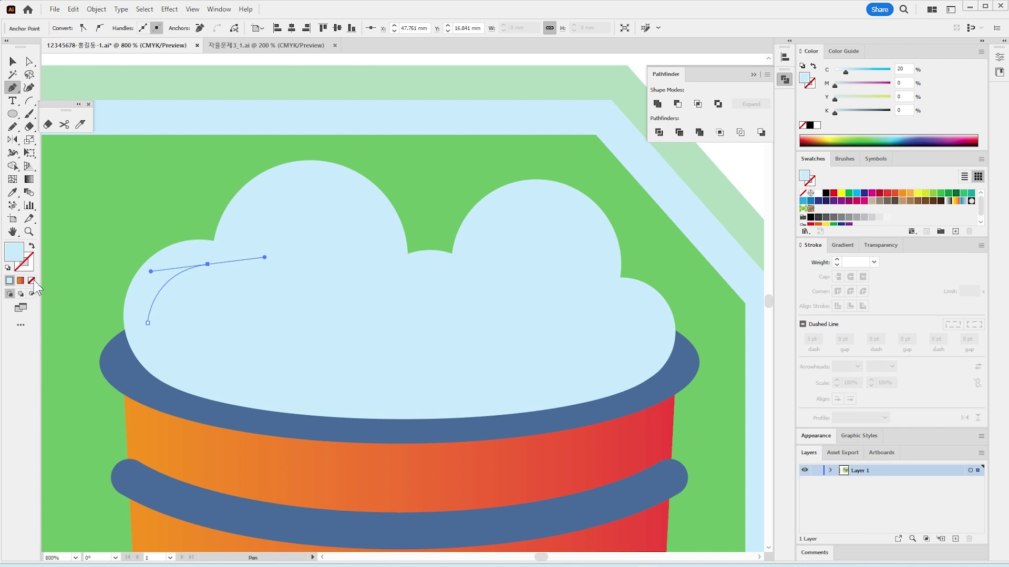
pyautogui.click(31, 281)
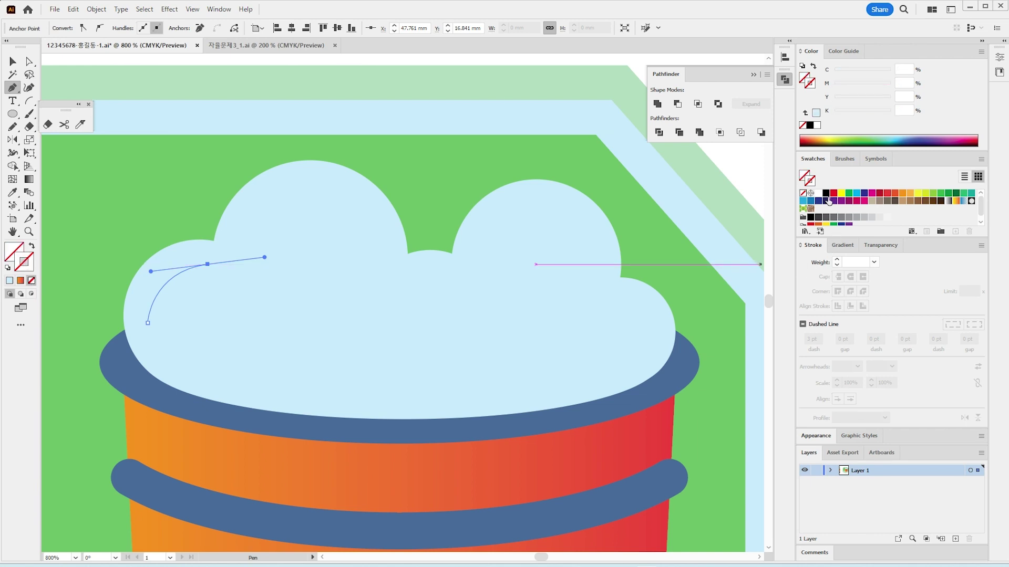
pyautogui.click(817, 194)
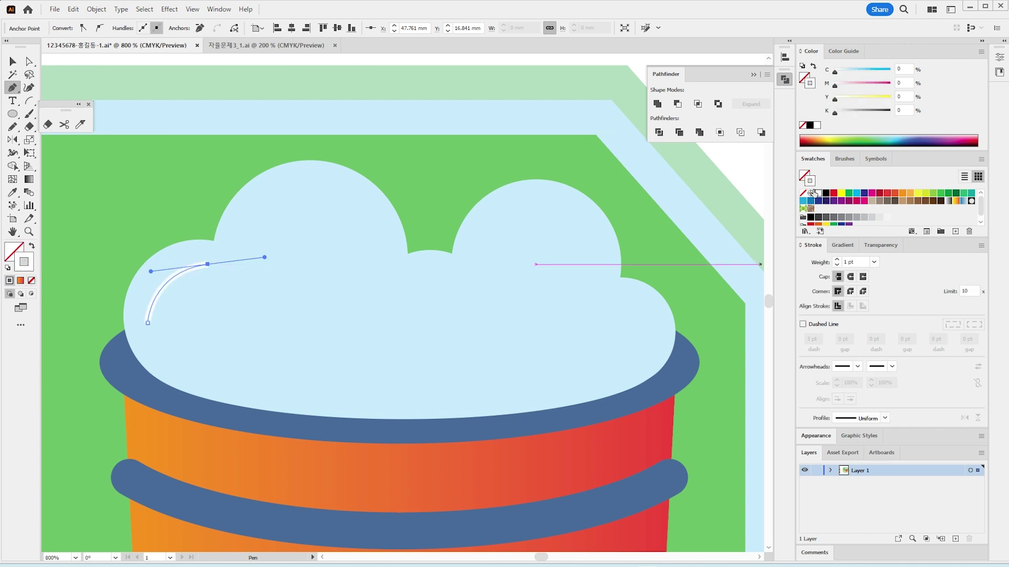
# Set the white highlight's stroke to 2 pt with round caps.
pyautogui.click(842, 258)
pyautogui.click(842, 258)
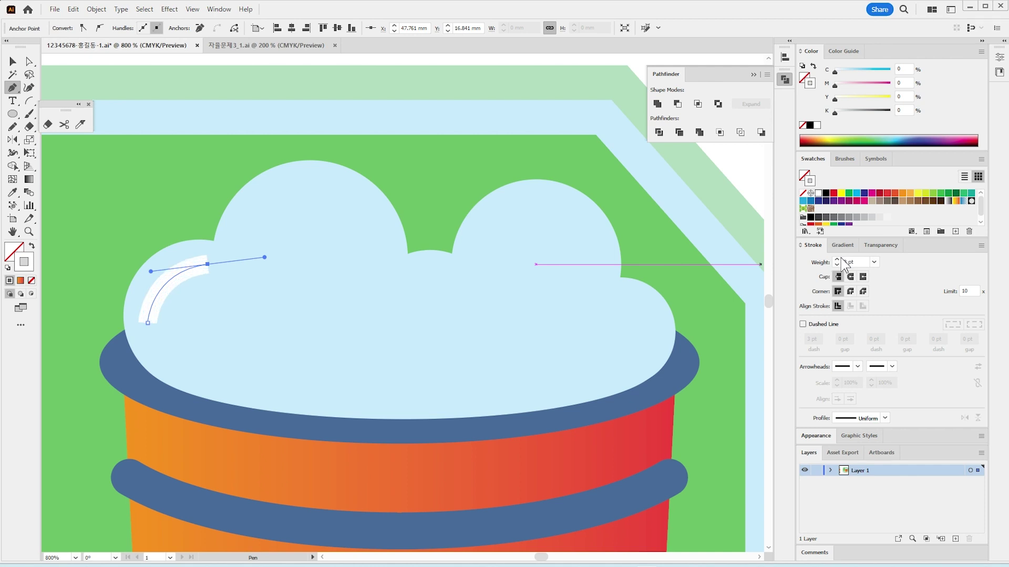
pyautogui.click(837, 260)
pyautogui.click(851, 277)
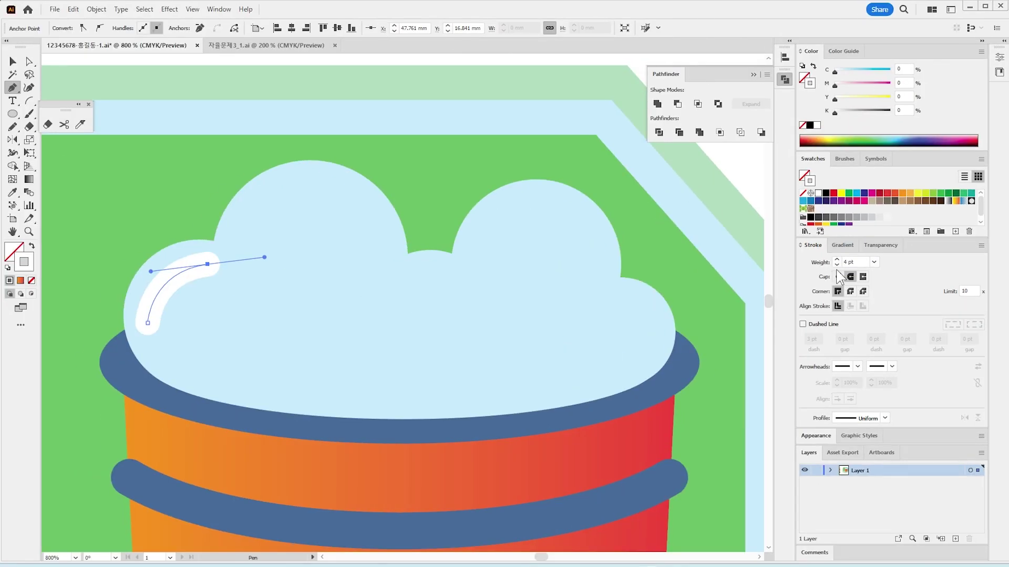
pyautogui.click(624, 270)
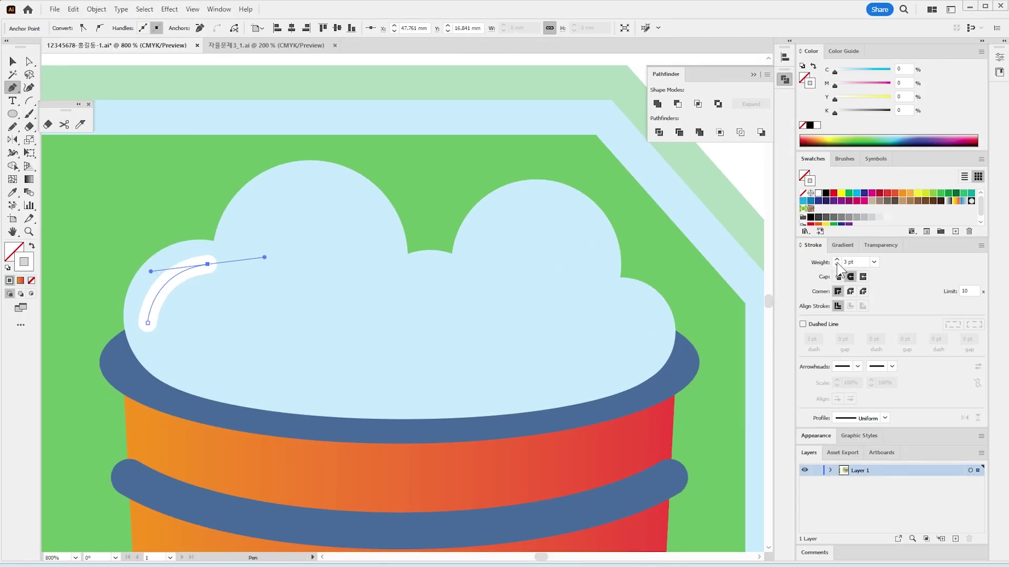
pyautogui.click(837, 265)
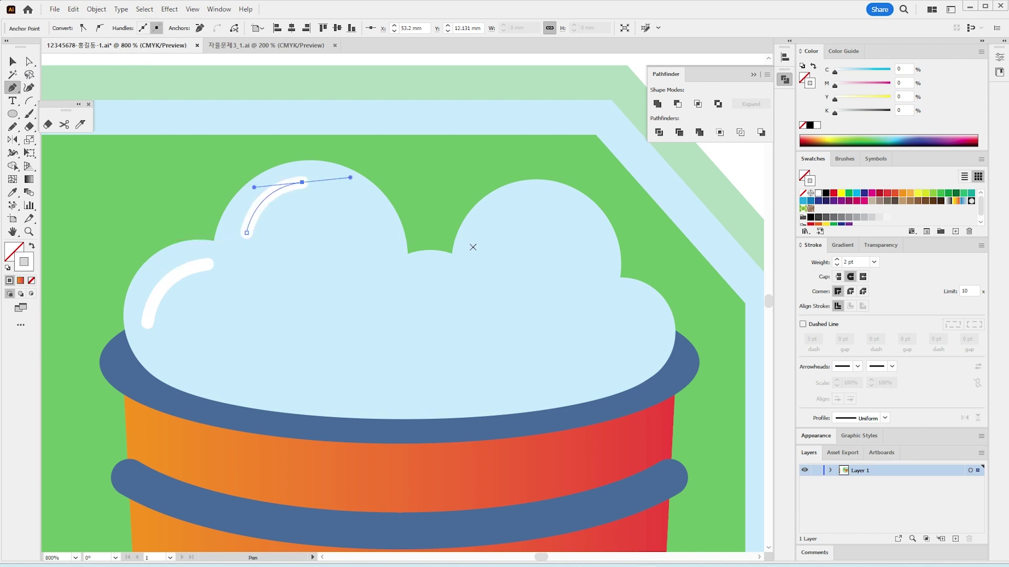
# Draw a matching white highlight arc along the upper left of the foam's tall right puff.
pyautogui.click(477, 250)
pyautogui.click(543, 202)
pyautogui.moveTo(541, 200); pyautogui.dragTo(590, 199)
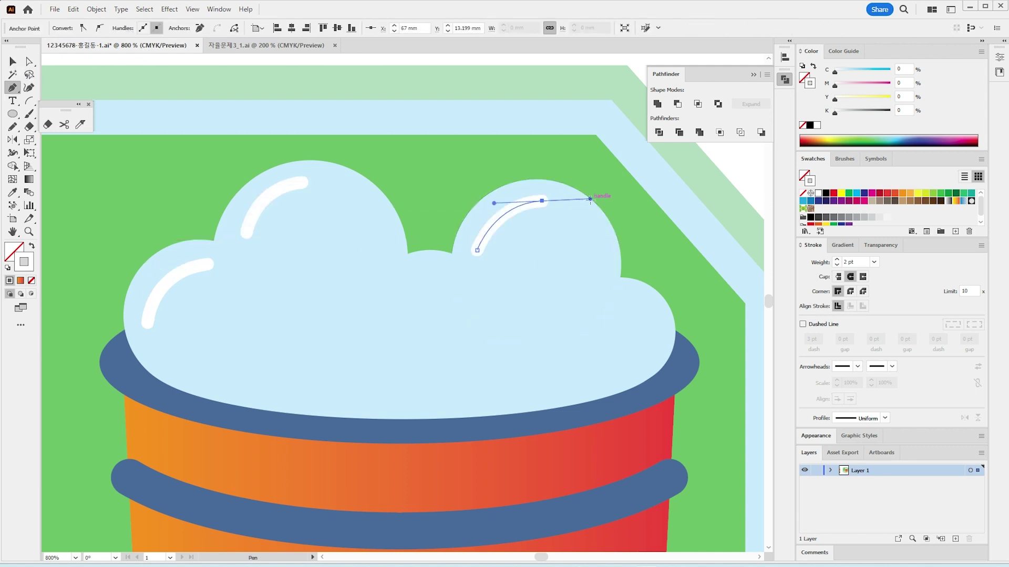
pyautogui.keyDown('ctrl'); pyautogui.click(301, 355); pyautogui.keyUp('ctrl')
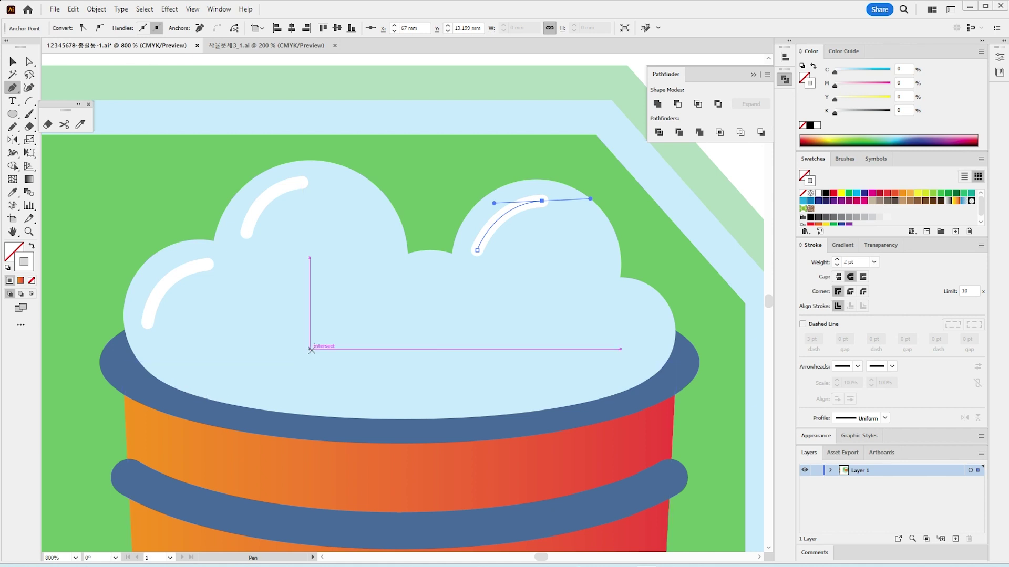
# Draw a white double-arc line in the middle of the foam, with two humps meeting at a sharp corner.
pyautogui.click(310, 348)
pyautogui.moveTo(336, 299); pyautogui.dragTo(372, 286)
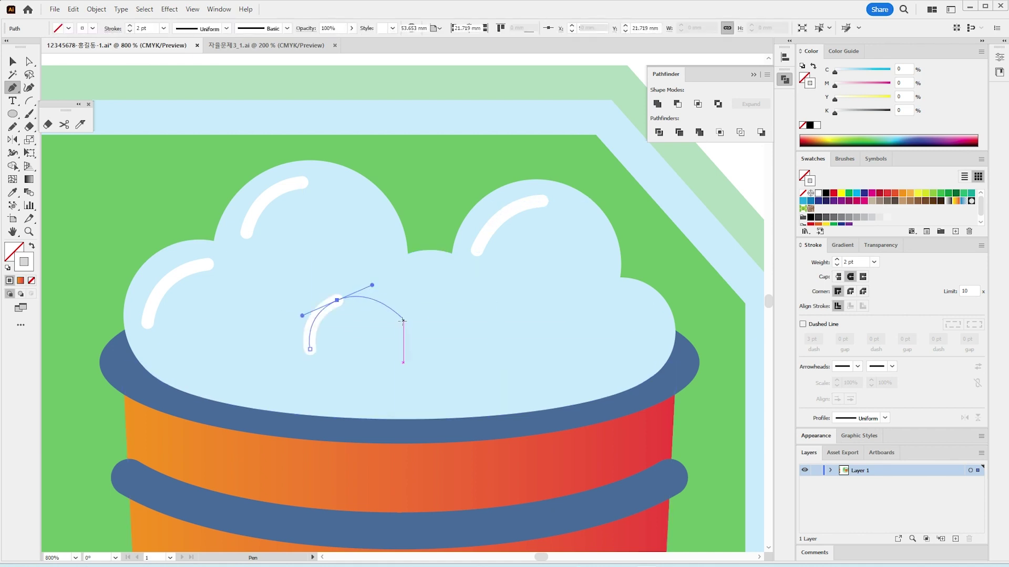
pyautogui.moveTo(407, 324); pyautogui.dragTo(411, 346)
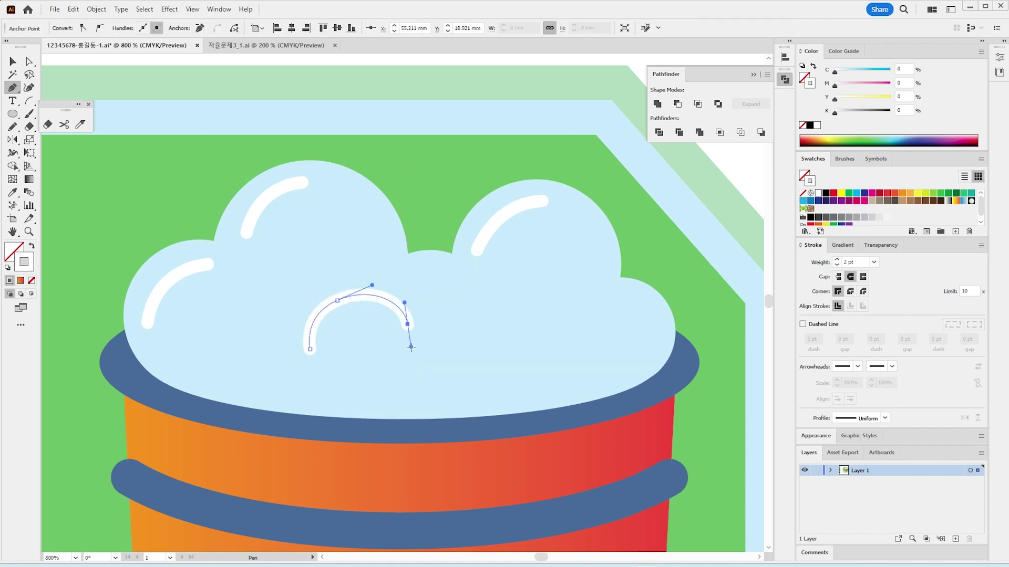
pyautogui.click(408, 324)
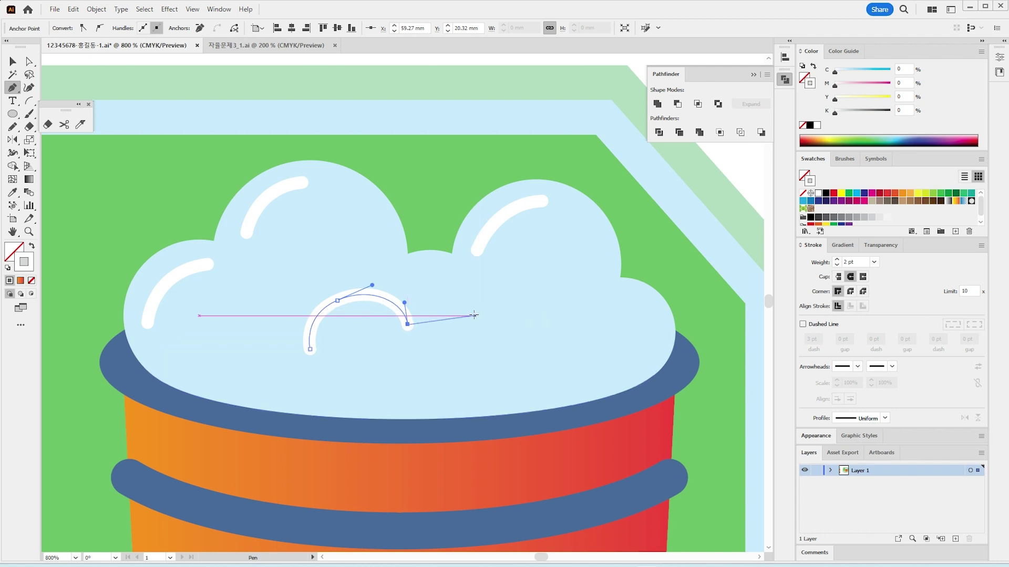
pyautogui.moveTo(473, 316); pyautogui.dragTo(509, 336)
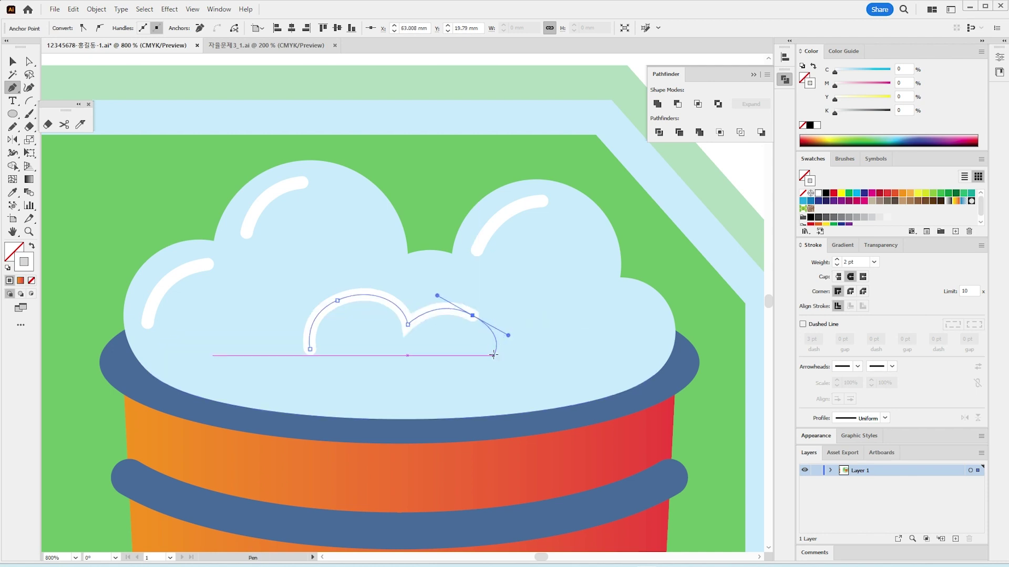
pyautogui.click(495, 370)
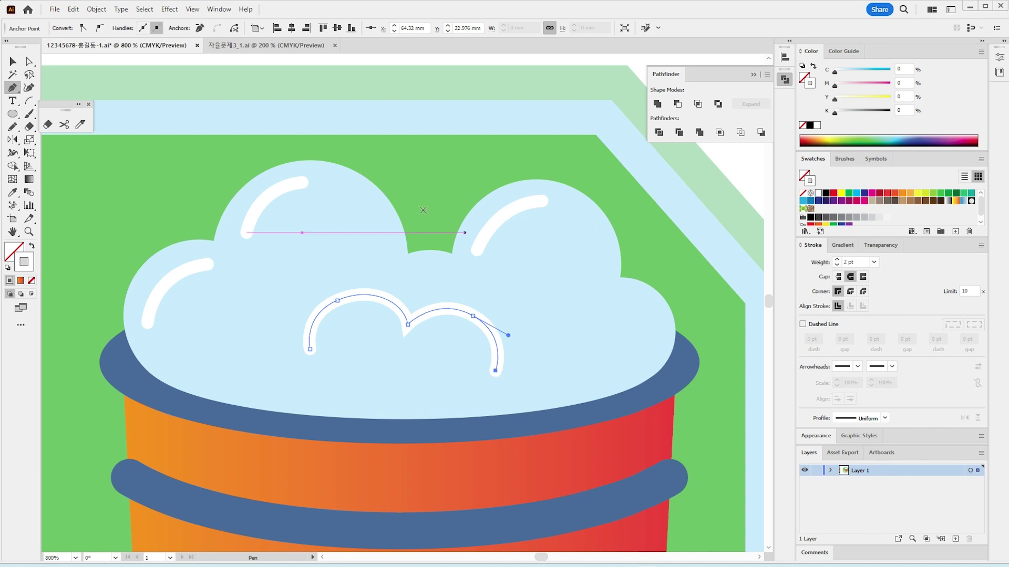
# Give the double-arc line a round corner join and reshape its arcs by shortening the right end and adjusting the left curve's handles.
pyautogui.click(13, 62)
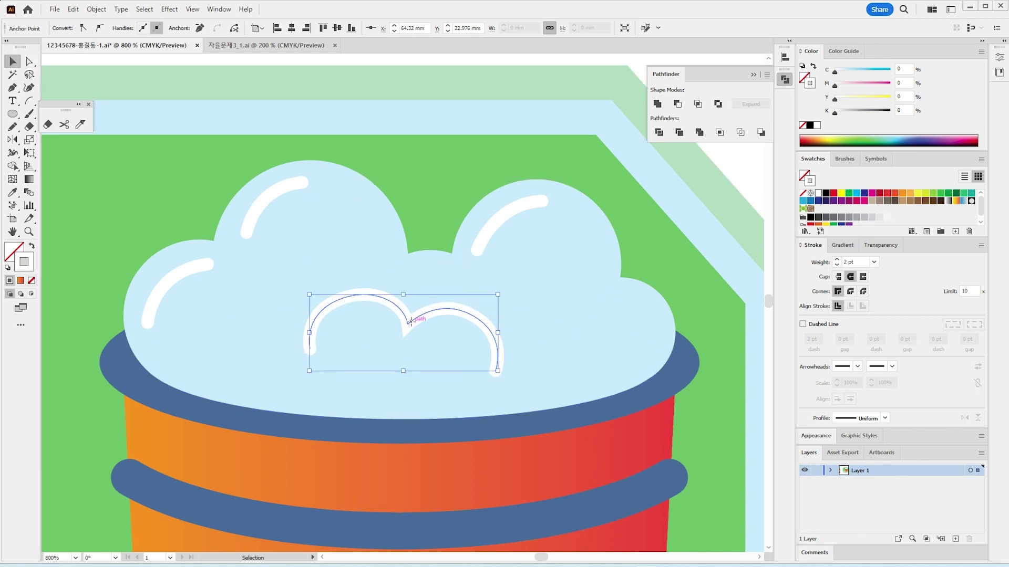
pyautogui.press('a')
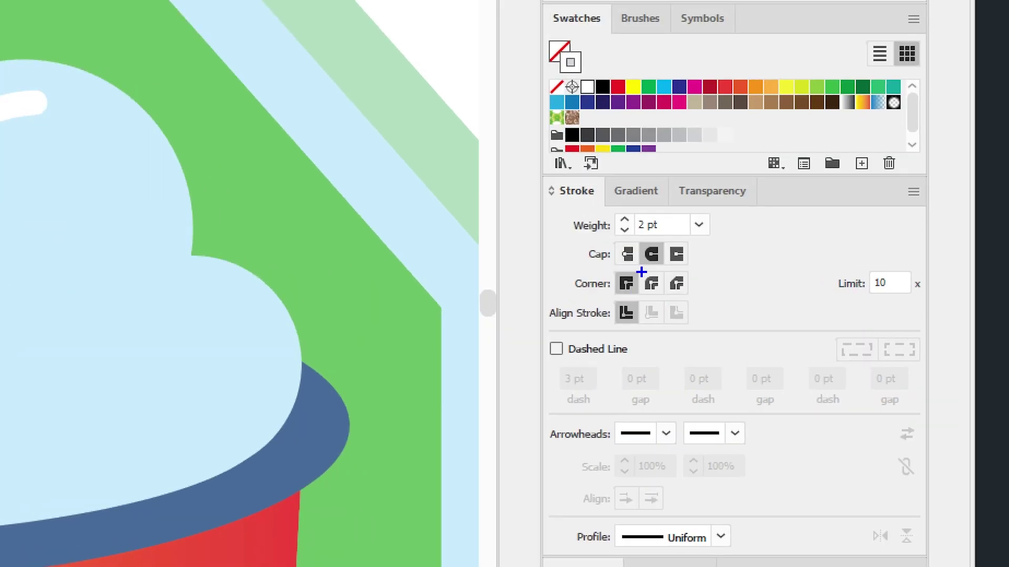
pyautogui.click(850, 291)
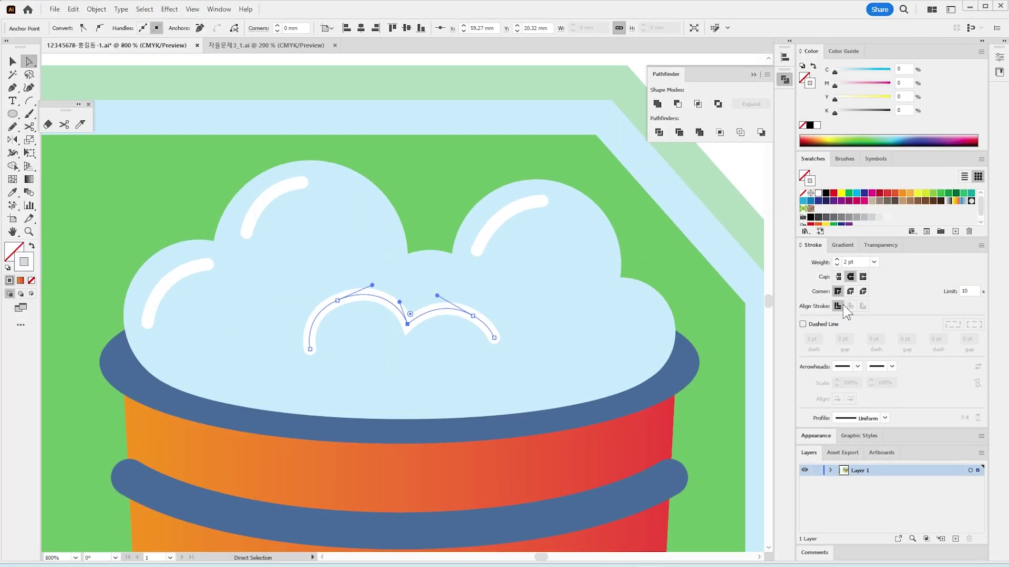
pyautogui.click(336, 300)
pyautogui.moveTo(302, 317); pyautogui.dragTo(307, 315)
pyautogui.moveTo(370, 286); pyautogui.dragTo(365, 286)
pyautogui.click(738, 170)
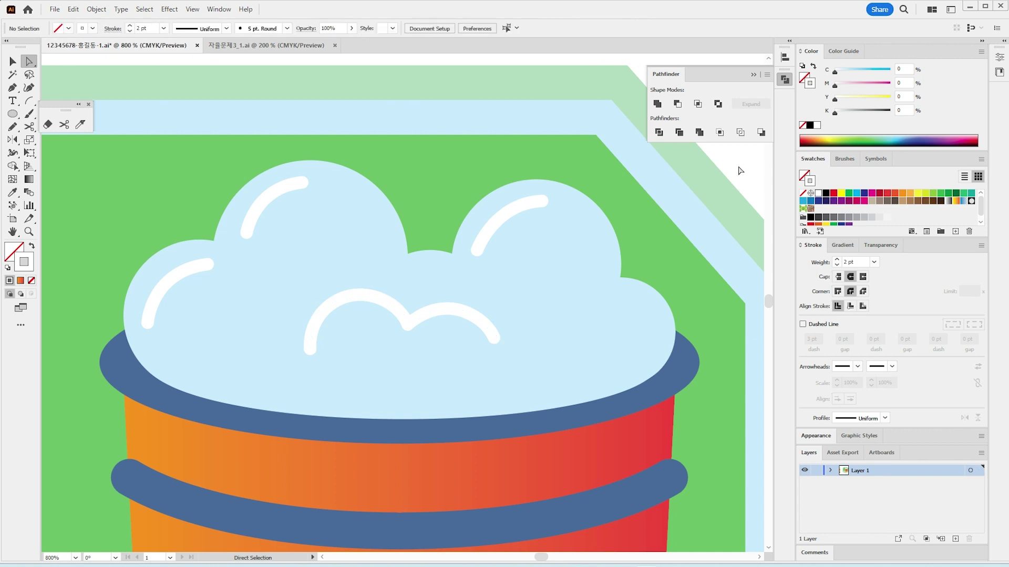
# Draw a curved handle path with the Pen tool from the bucket's left edge, looping below and up to the middle of the rim.
pyautogui.hotkey('ctrl', '-')
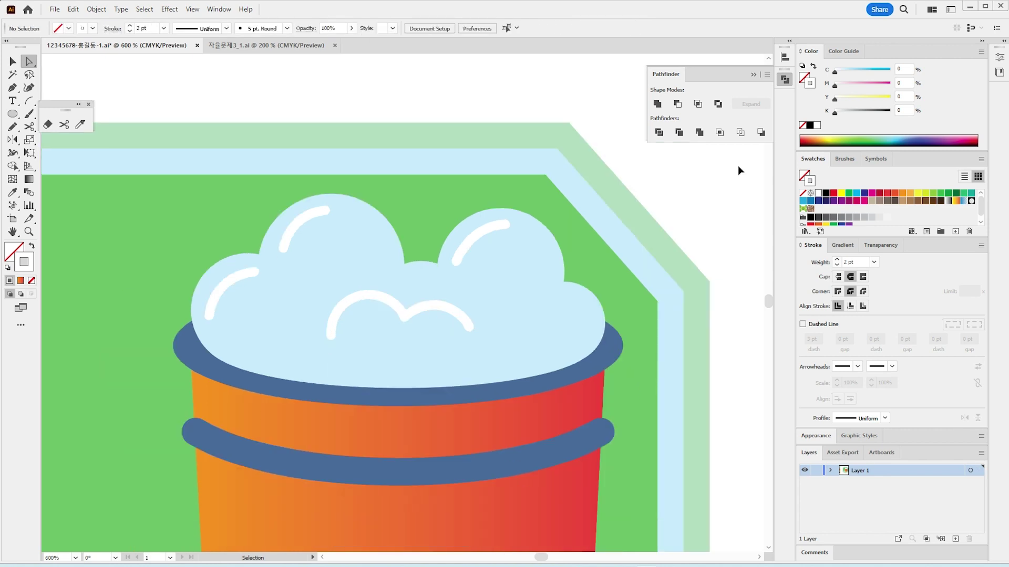
pyautogui.hotkey('ctrl', '-')
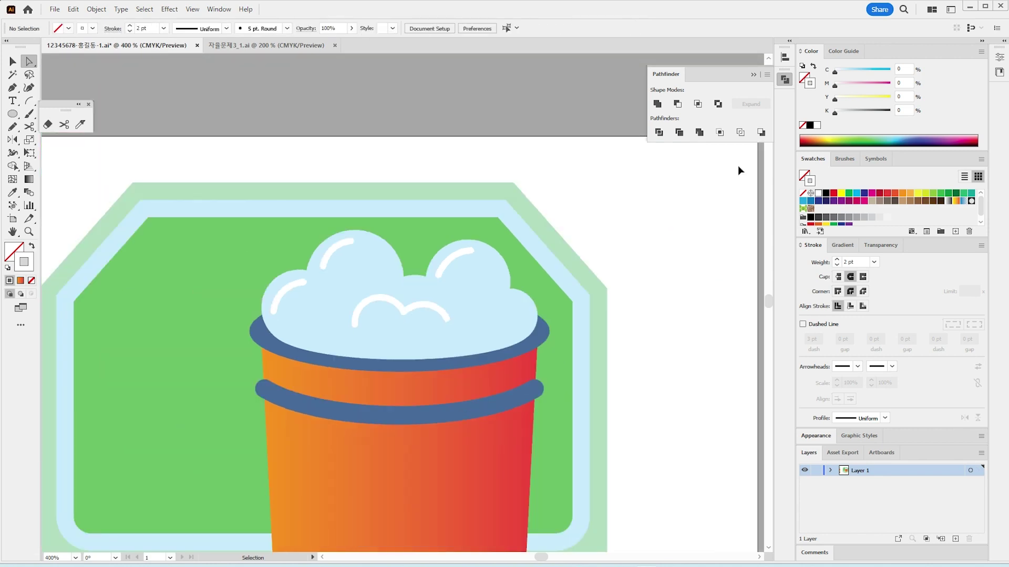
pyautogui.hotkey('ctrl', '-')
pyautogui.press('p')
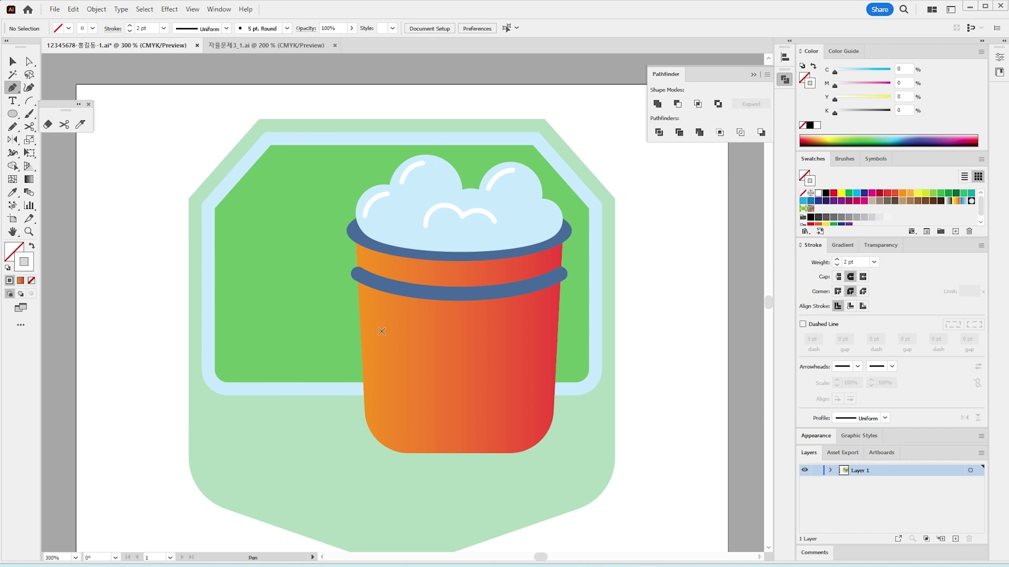
pyautogui.click(359, 302)
pyautogui.moveTo(346, 365); pyautogui.dragTo(380, 390)
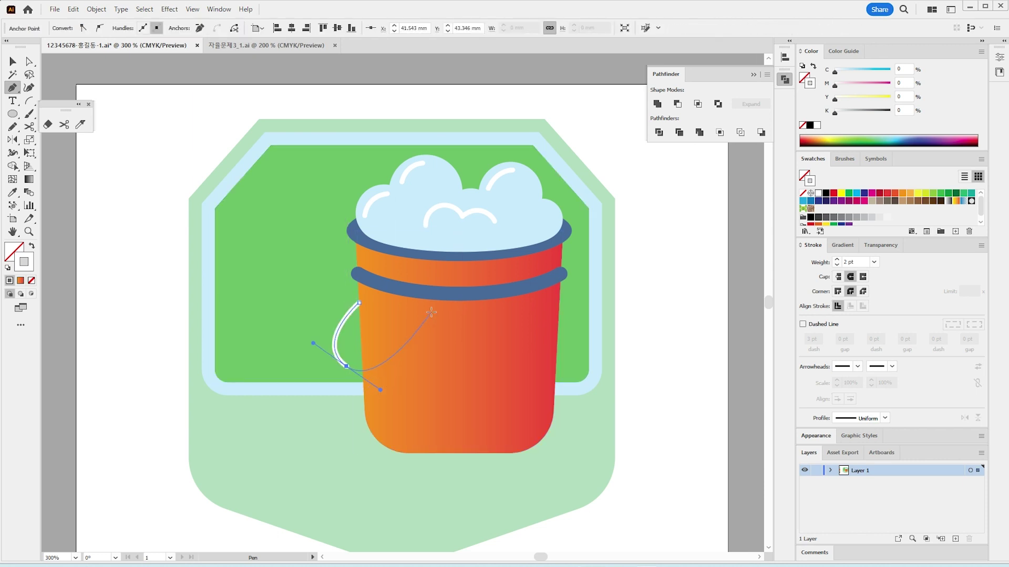
pyautogui.moveTo(432, 309); pyautogui.dragTo(443, 293)
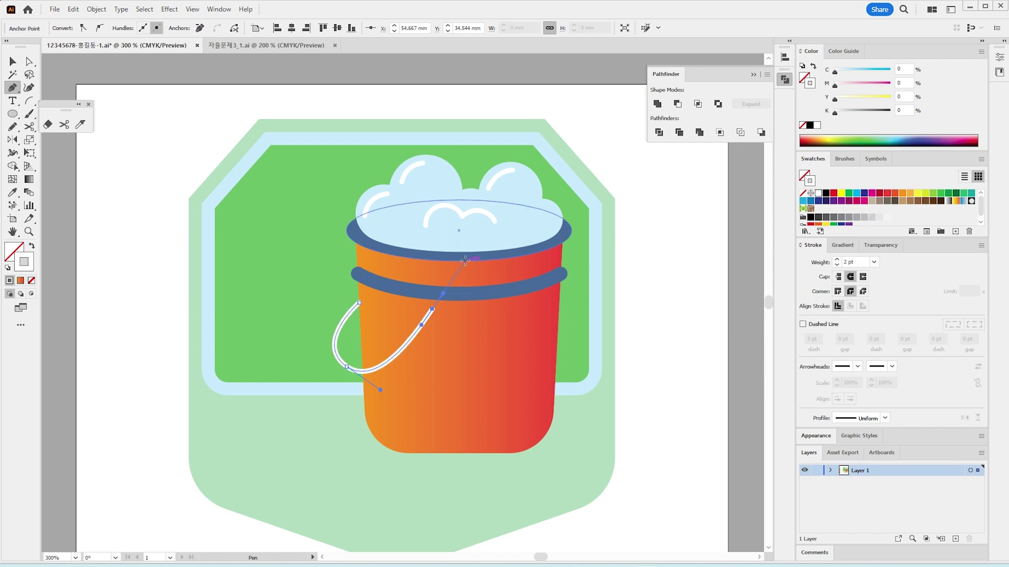
pyautogui.click(465, 260)
# Give the handle path the brown sample colour and set its stroke weight to 4 pt.
pyautogui.click(13, 192)
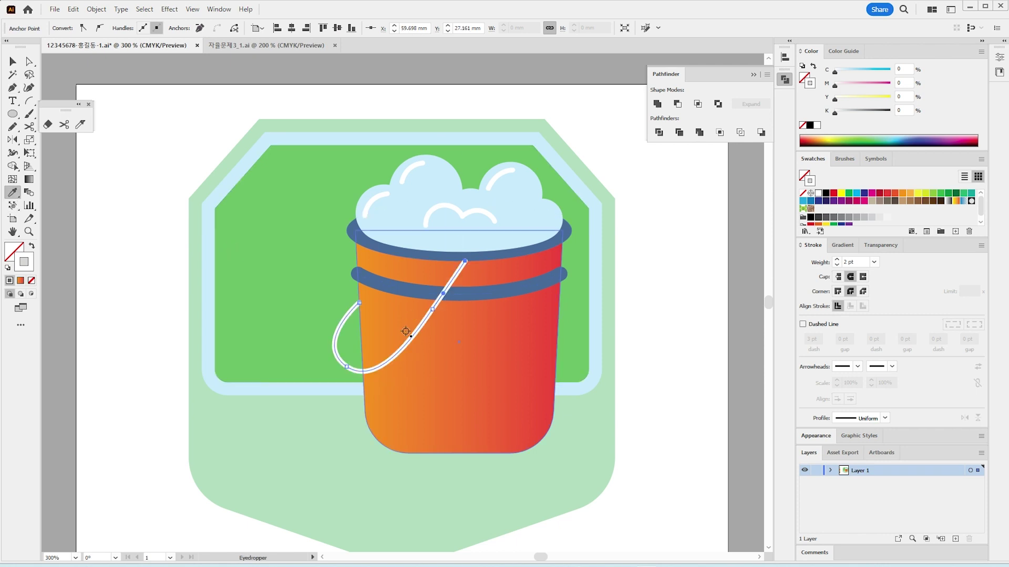
pyautogui.hscroll(-5, 406, 331)
pyautogui.scroll(1, 263, 368)
pyautogui.scroll(-3, 162, 324)
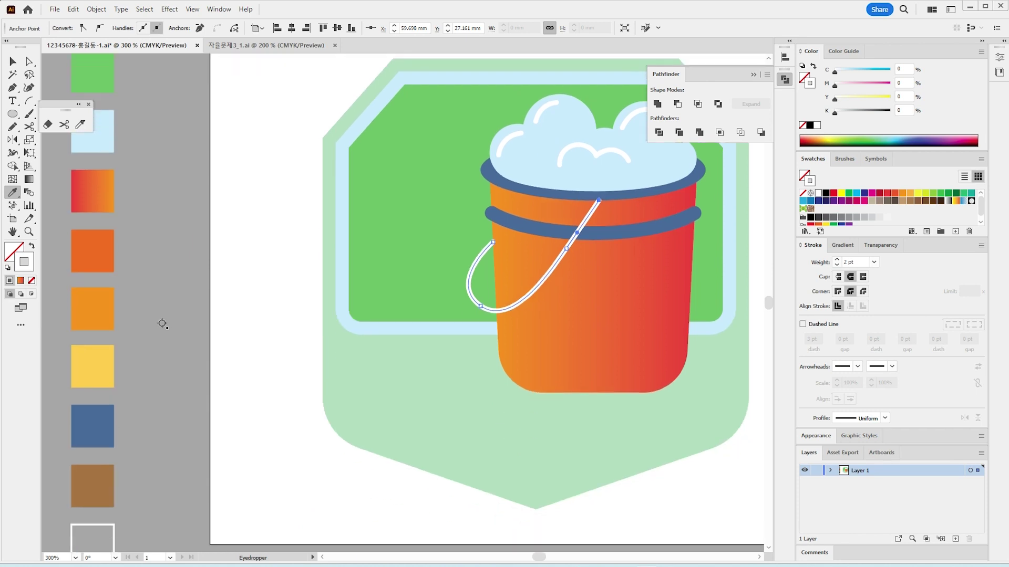
pyautogui.click(95, 493)
pyautogui.hscroll(5, 455, 414)
pyautogui.click(837, 260)
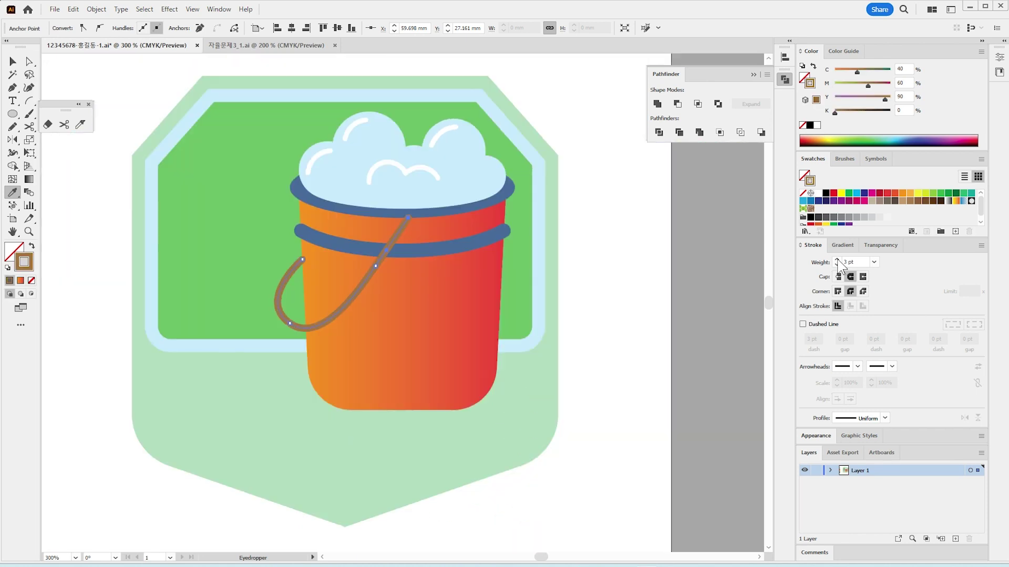
pyautogui.click(837, 260)
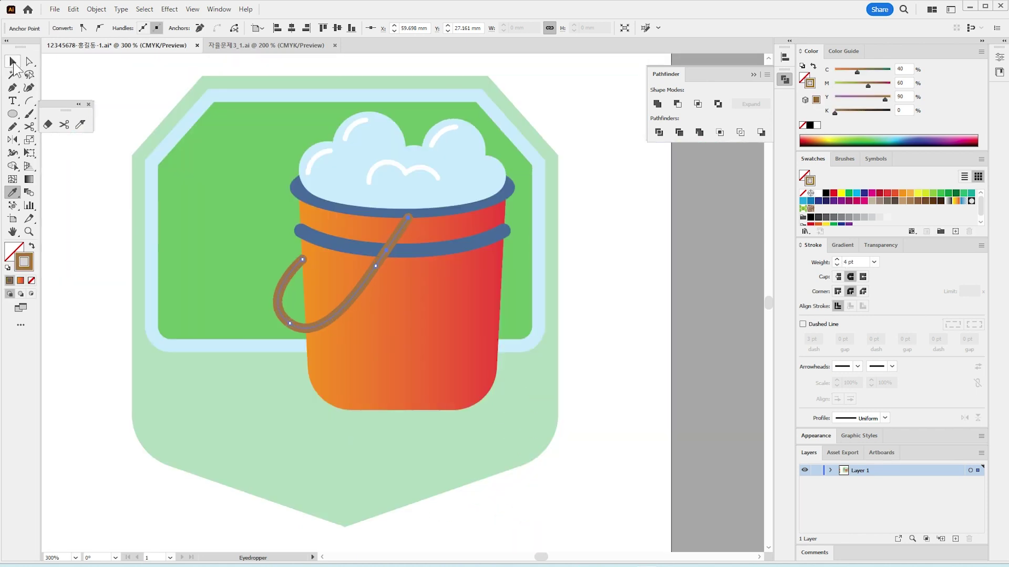
pyautogui.click(13, 62)
pyautogui.hotkey('ctrl', '+')
pyautogui.click(690, 330)
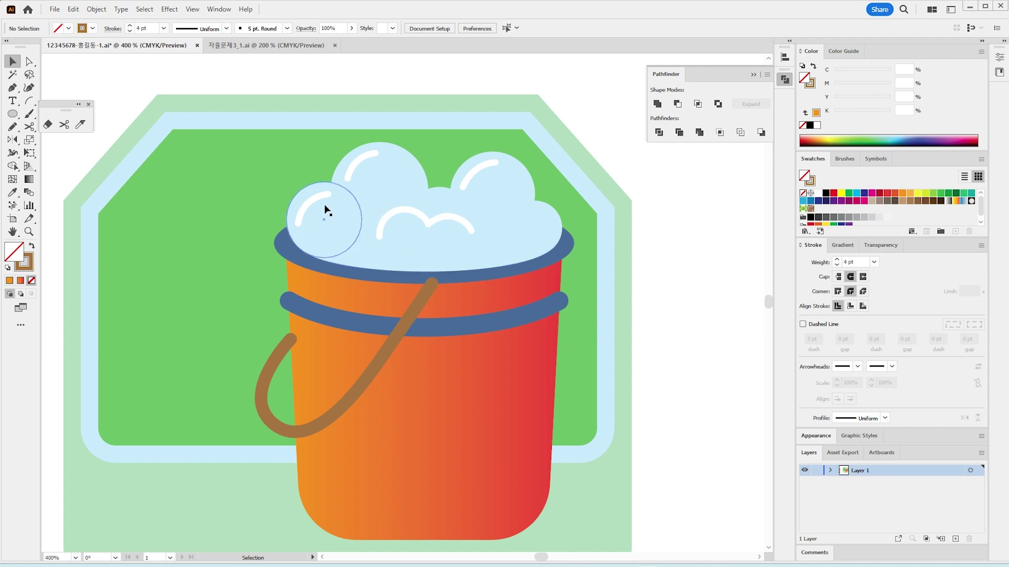
# Expand the fill and stroke of the foam highlight lines, the bucket's blue band and the brown handle.
pyautogui.click(315, 206)
pyautogui.keyDown('shift'); pyautogui.click(360, 162); pyautogui.keyUp('shift')
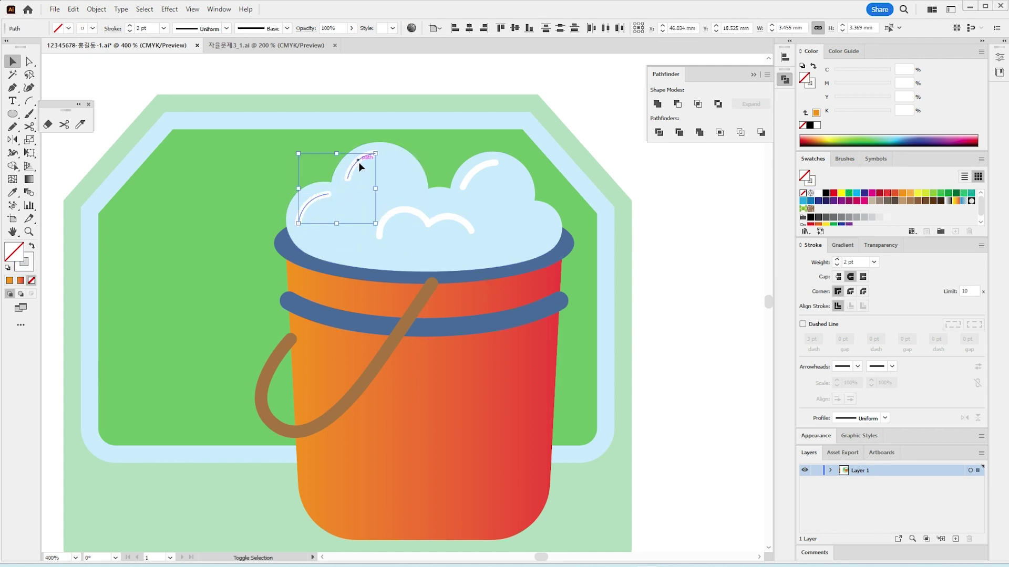
pyautogui.keyDown('shift'); pyautogui.click(445, 214); pyautogui.keyUp('shift')
pyautogui.keyDown('shift'); pyautogui.click(474, 178); pyautogui.keyUp('shift')
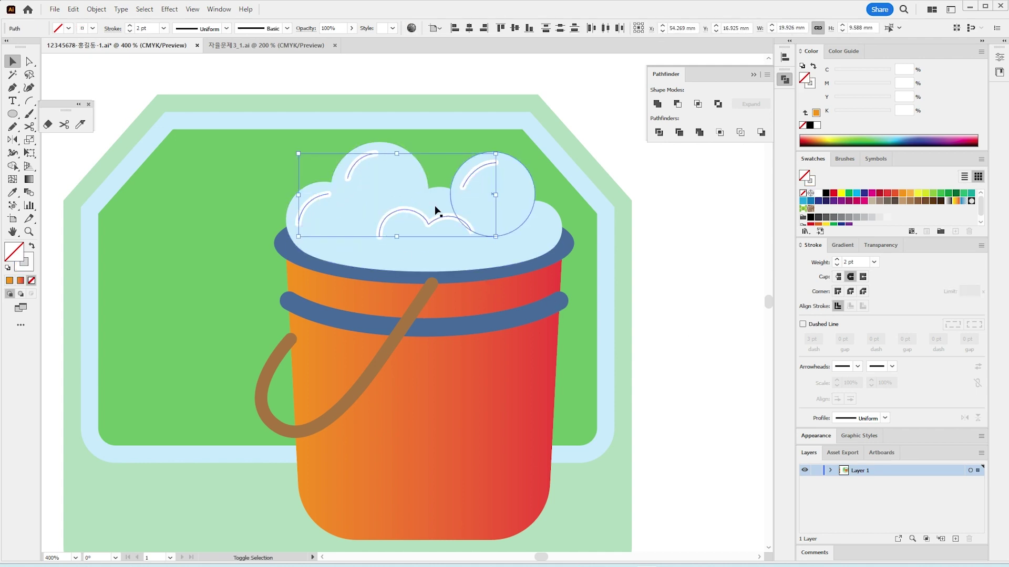
pyautogui.keyDown('shift'); pyautogui.click(309, 325); pyautogui.keyUp('shift')
pyautogui.keyDown('shift'); pyautogui.click(310, 323); pyautogui.keyUp('shift')
pyautogui.keyDown('shift'); pyautogui.click(326, 319); pyautogui.keyUp('shift')
pyautogui.keyDown('shift'); pyautogui.click(325, 317); pyautogui.keyUp('shift')
pyautogui.click(93, 11)
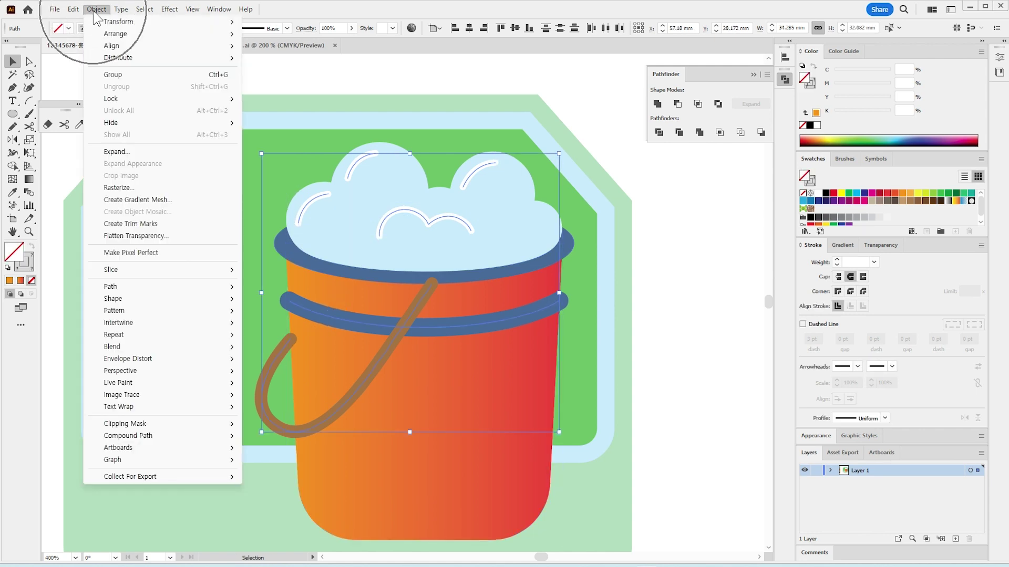
pyautogui.click(115, 152)
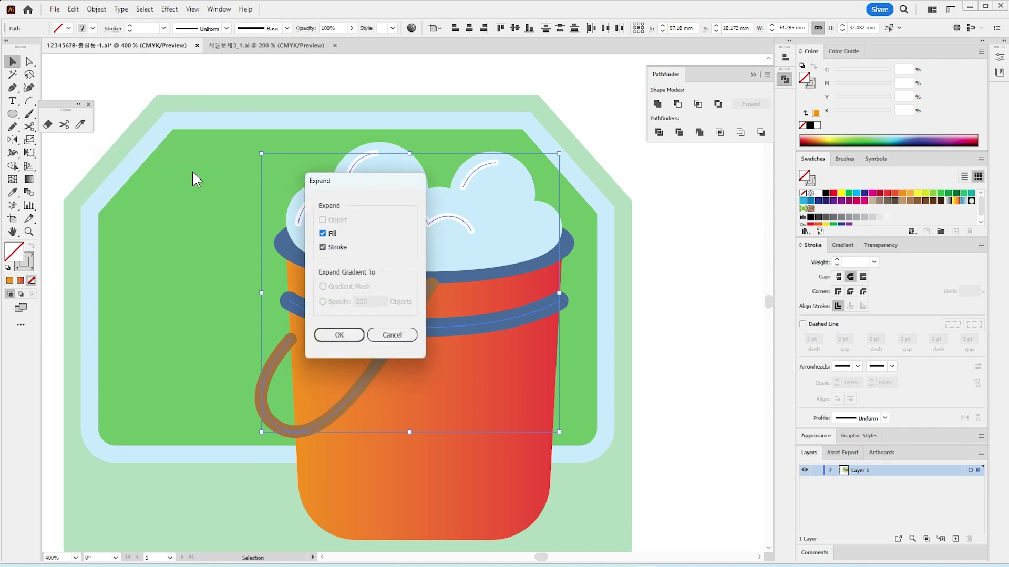
pyautogui.click(352, 339)
pyautogui.click(673, 350)
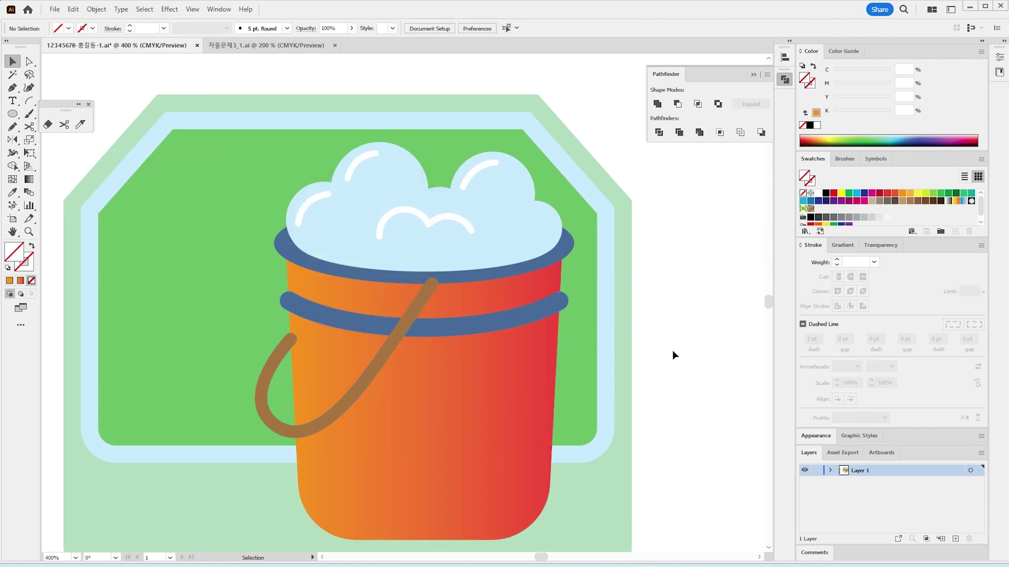
# Cut the expanded handle in two across its left bend with the Knife tool.
pyautogui.click(291, 341)
pyautogui.click(49, 248)
pyautogui.hotkey('ctrl', '+')
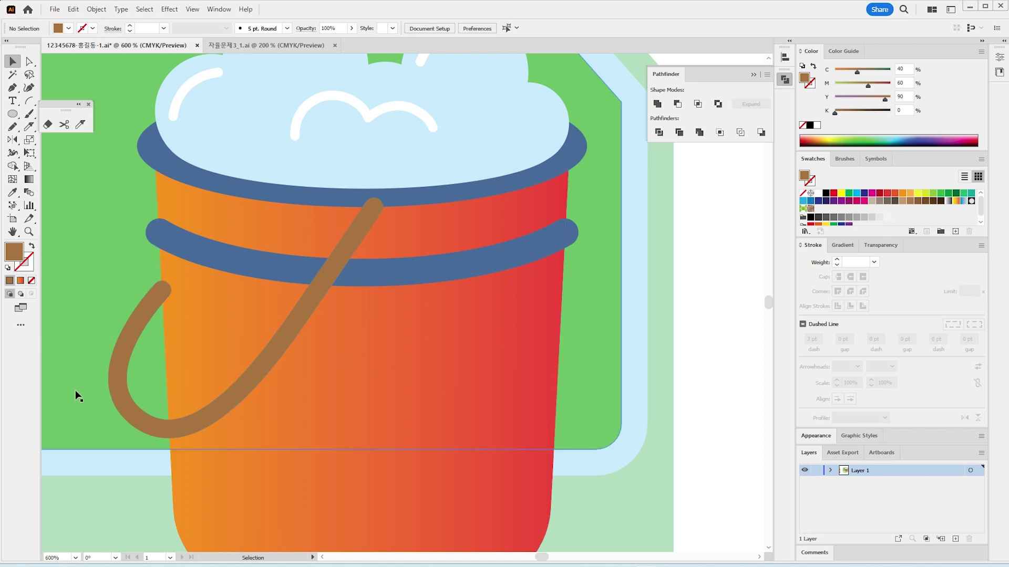
pyautogui.click(125, 336)
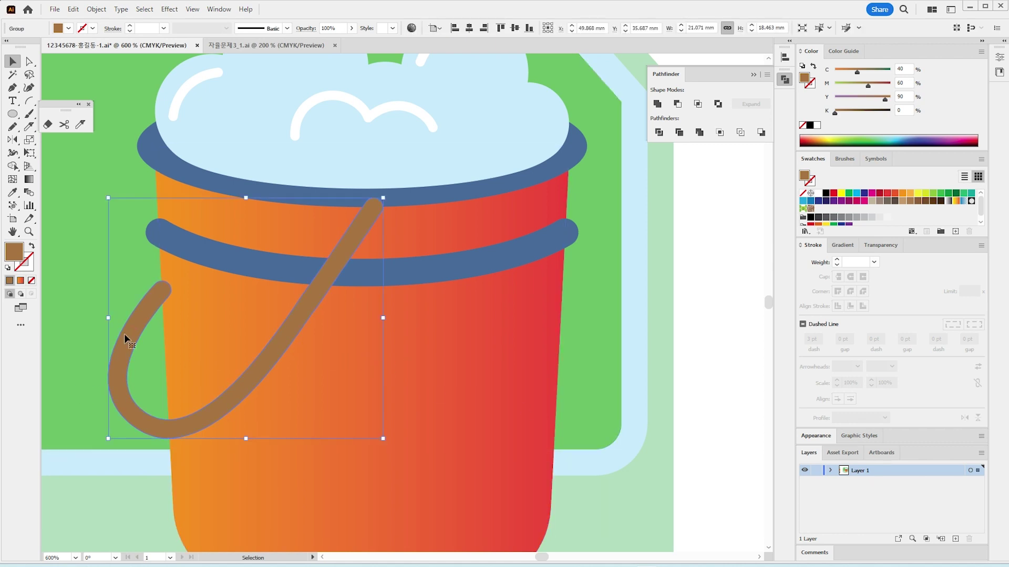
pyautogui.press('a')
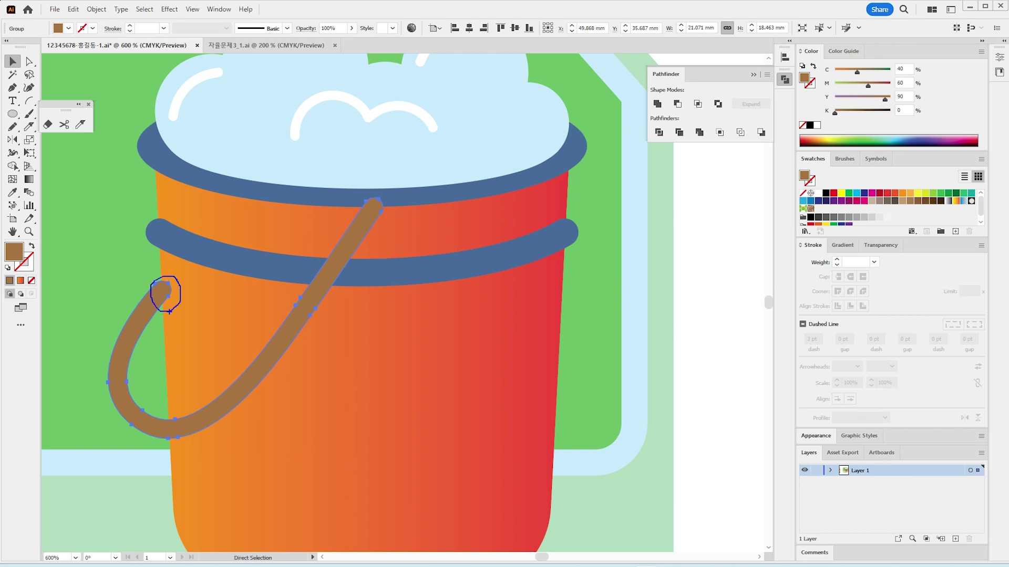
pyautogui.press('v')
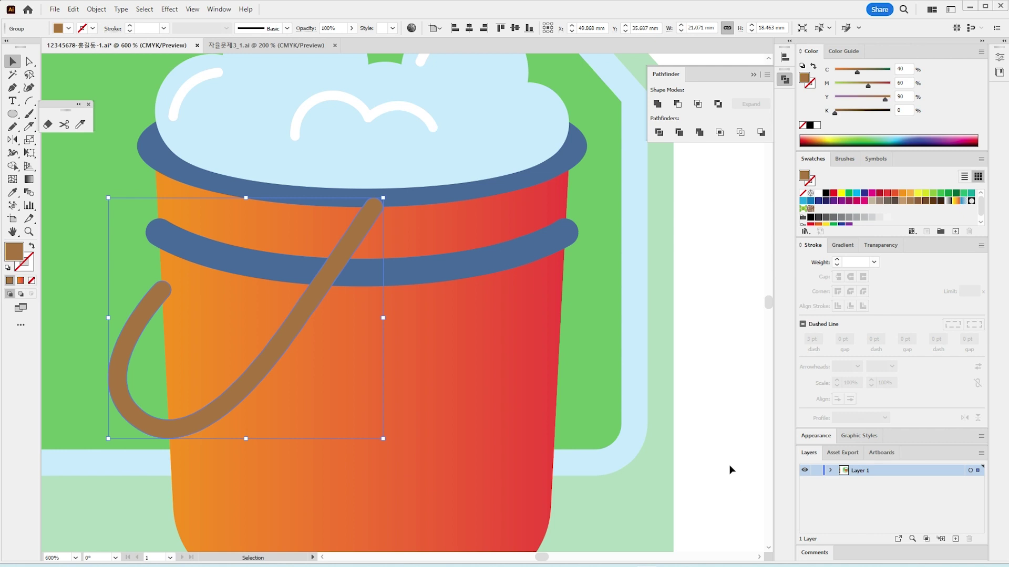
pyautogui.click(80, 125)
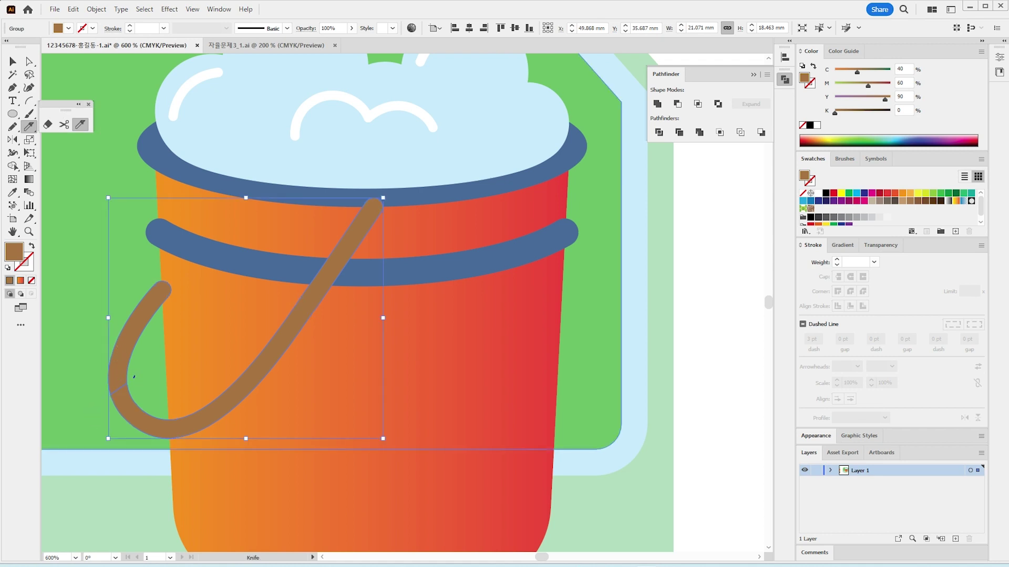
pyautogui.moveTo(93, 406); pyautogui.dragTo(92, 406)
pyautogui.click(12, 62)
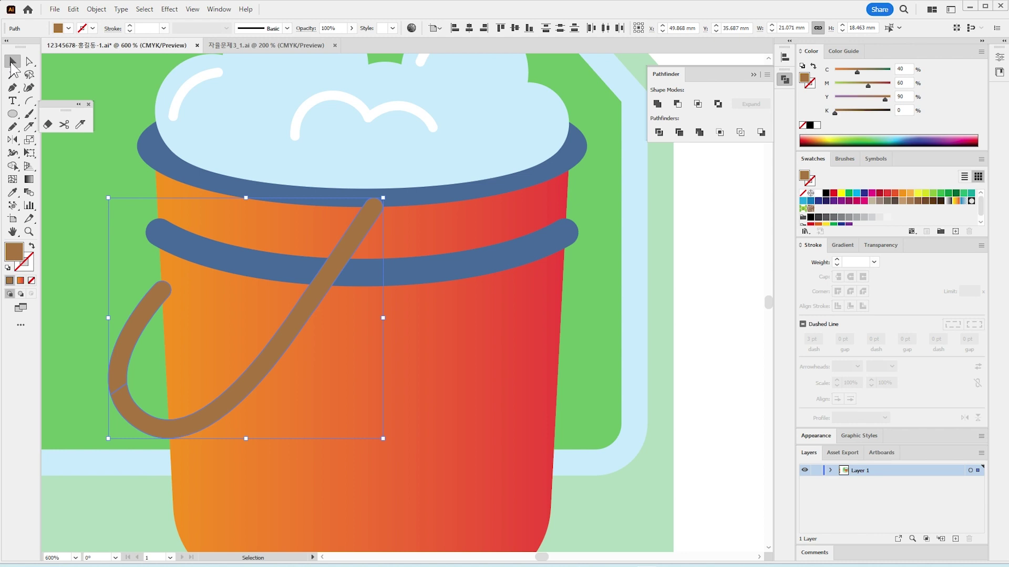
pyautogui.hotkey('ctrl', 'shift', 'a')
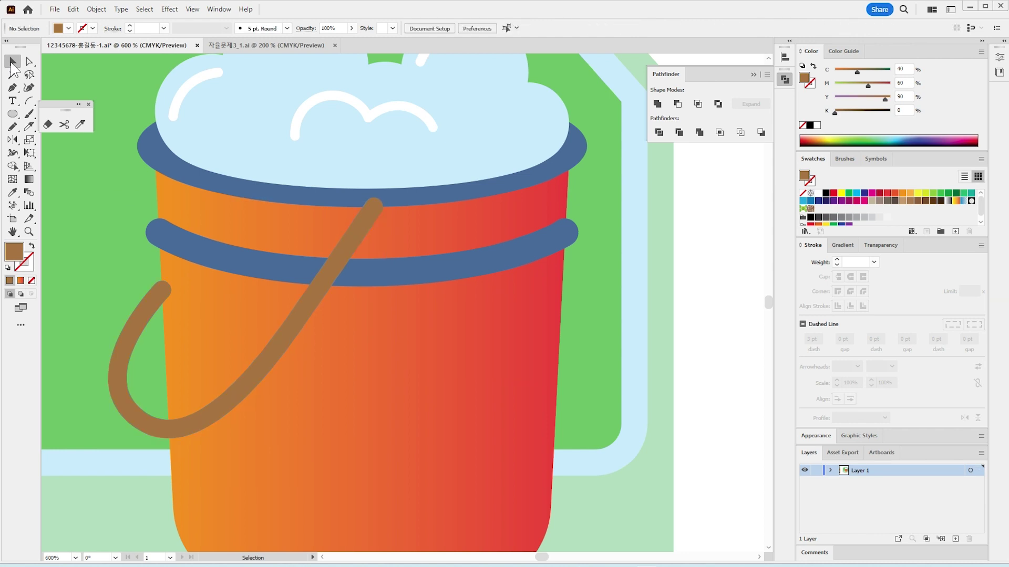
# Select the handle's upper left piece and place it behind the bucket body.
pyautogui.click(134, 316)
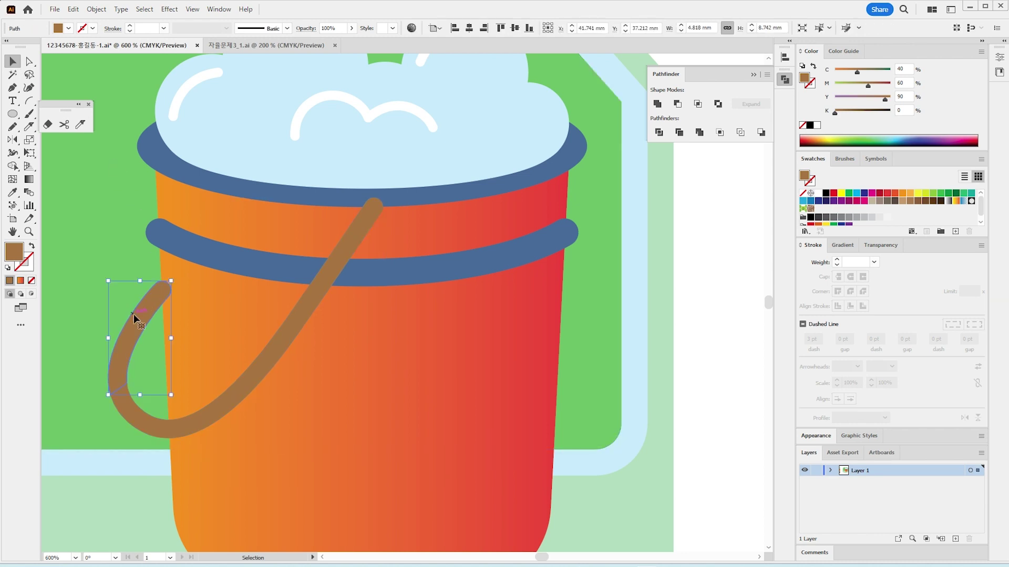
pyautogui.press('a')
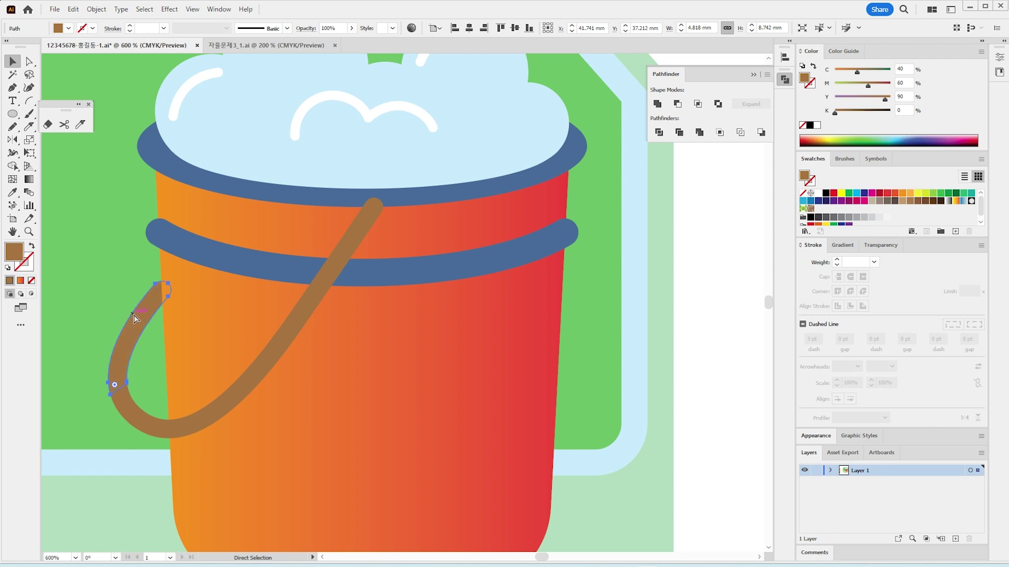
pyautogui.click(698, 453)
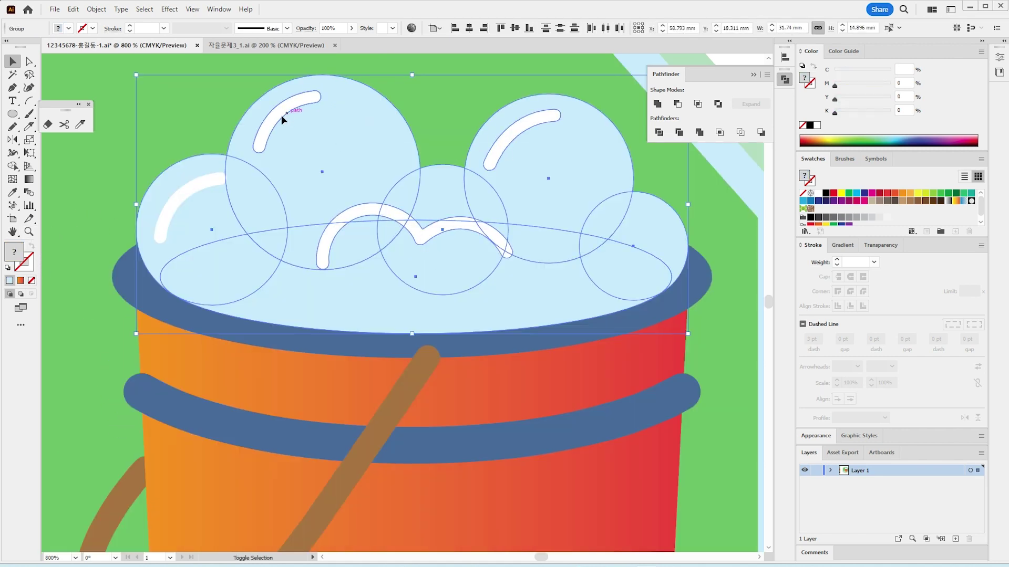
# Bring the foam, its selected highlights and the blue rim to the front, over the handle's upper end.
pyautogui.keyDown('shift'); pyautogui.click(463, 347); pyautogui.keyUp('shift')
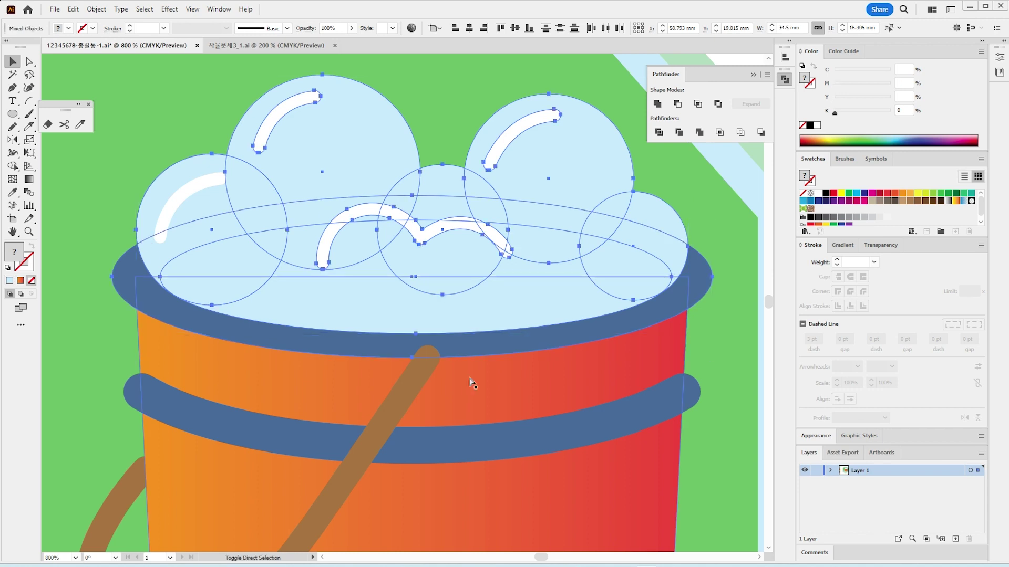
pyautogui.hotkey('ctrl', 'shift', ']')
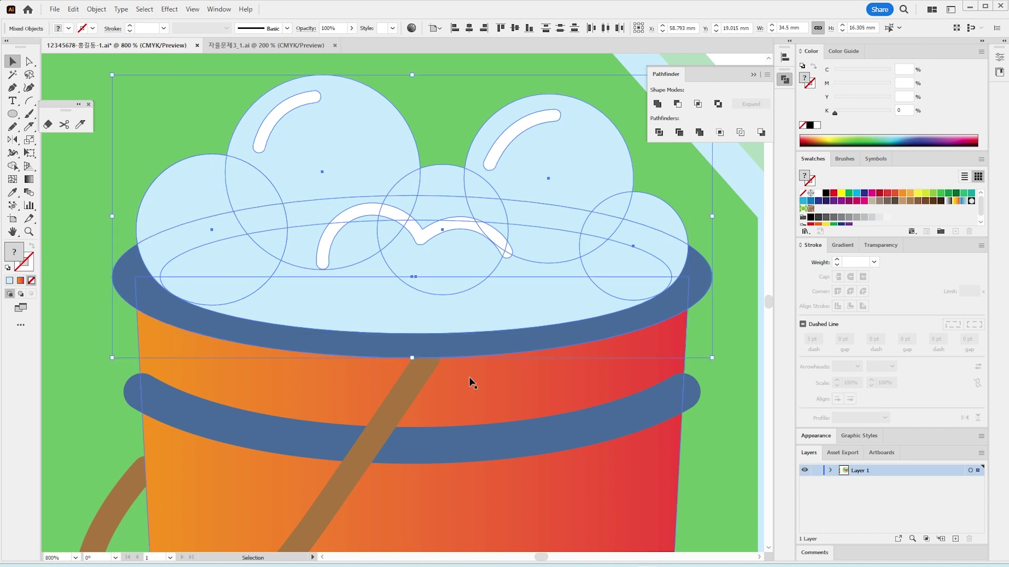
pyautogui.hotkey('ctrl', '-')
pyautogui.hotkey('ctrl', '-')
pyautogui.click(657, 399)
pyautogui.scroll(-2, 660, 401)
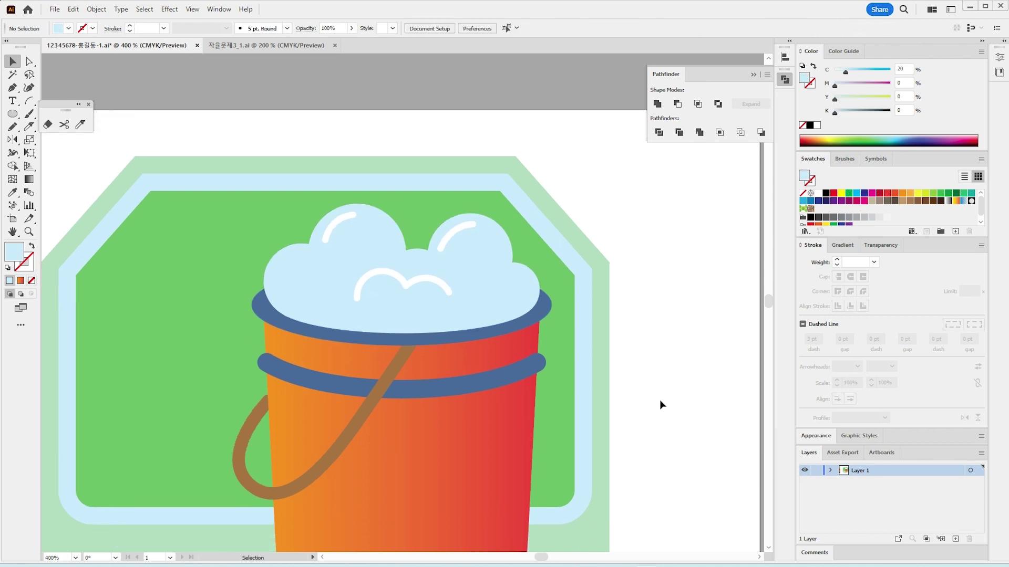
pyautogui.hotkey('ctrl', '-')
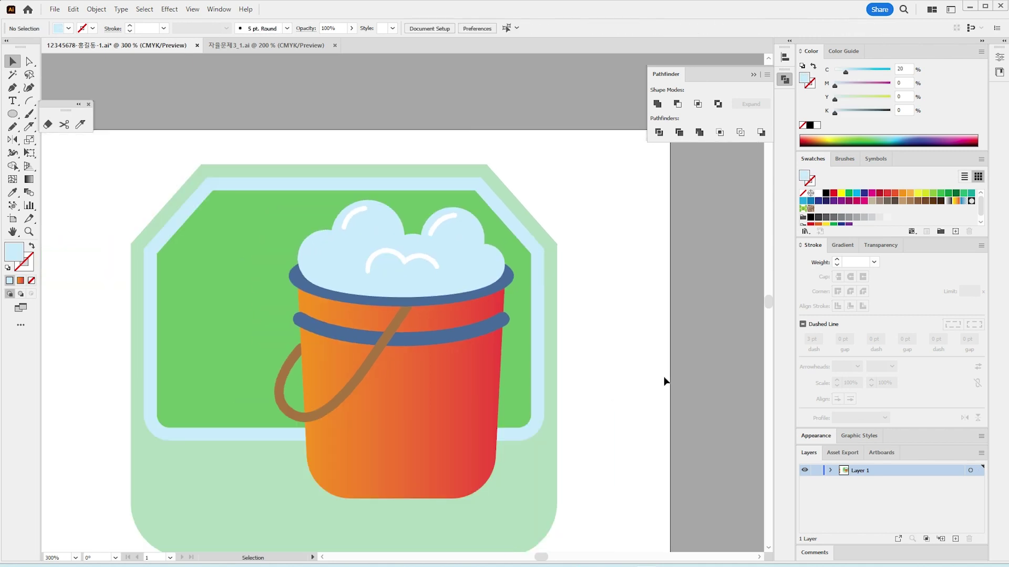
pyautogui.moveTo(565, 182); pyautogui.dragTo(269, 516)
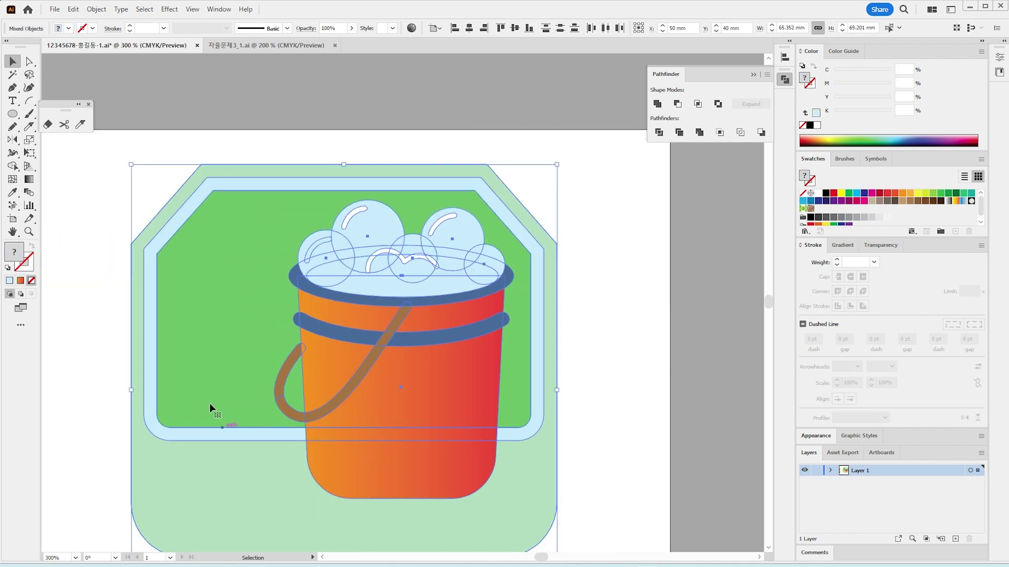
pyautogui.keyDown('shift'); pyautogui.click(220, 173); pyautogui.keyUp('shift')
pyautogui.keyDown('shift'); pyautogui.click(255, 243); pyautogui.keyUp('shift')
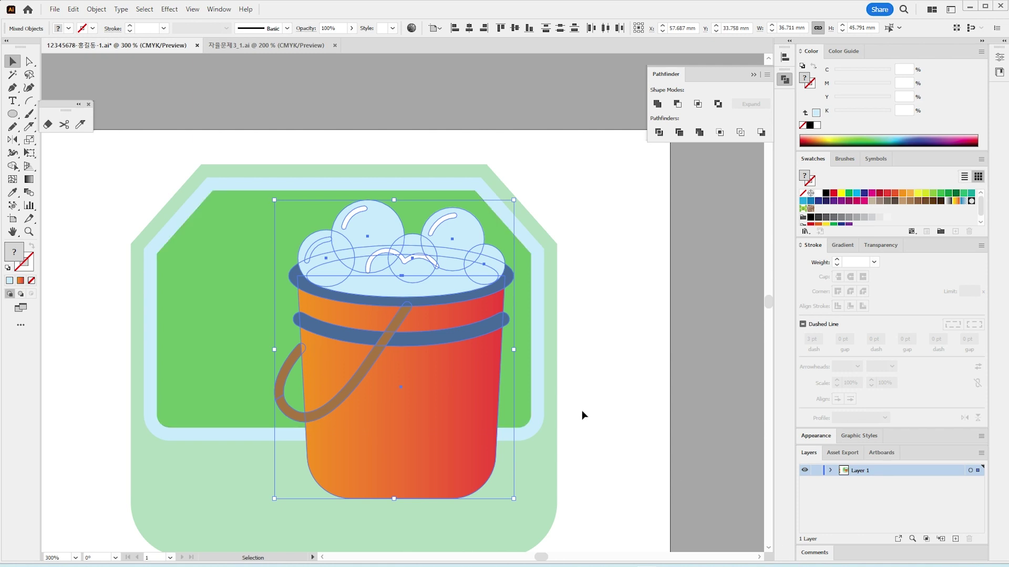
pyautogui.click(661, 404)
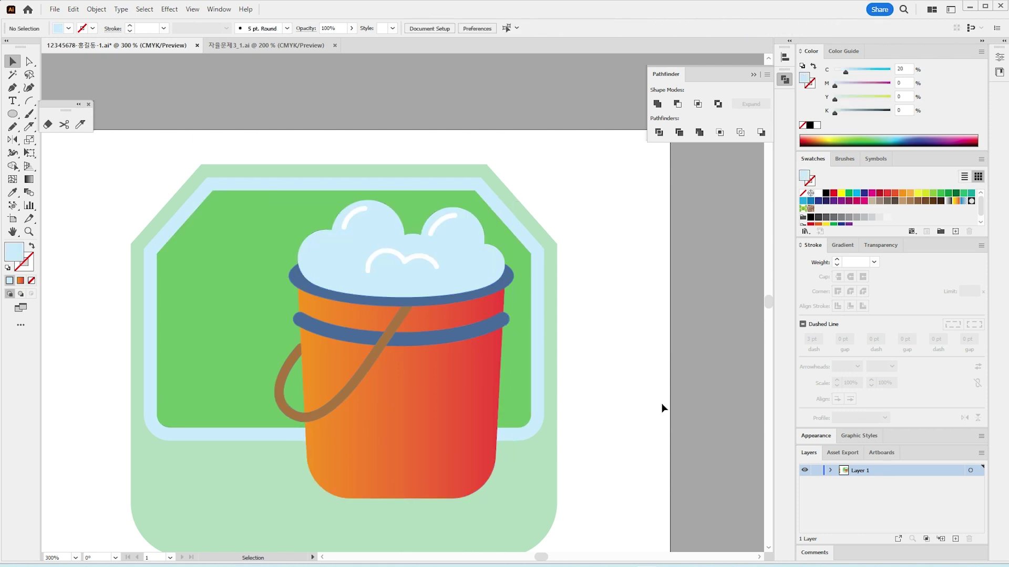
# Draw a thin vertical rectangle about 2 by 53 mm beside the badge's left edge and fill it with the brown sample colour.
pyautogui.click(13, 113)
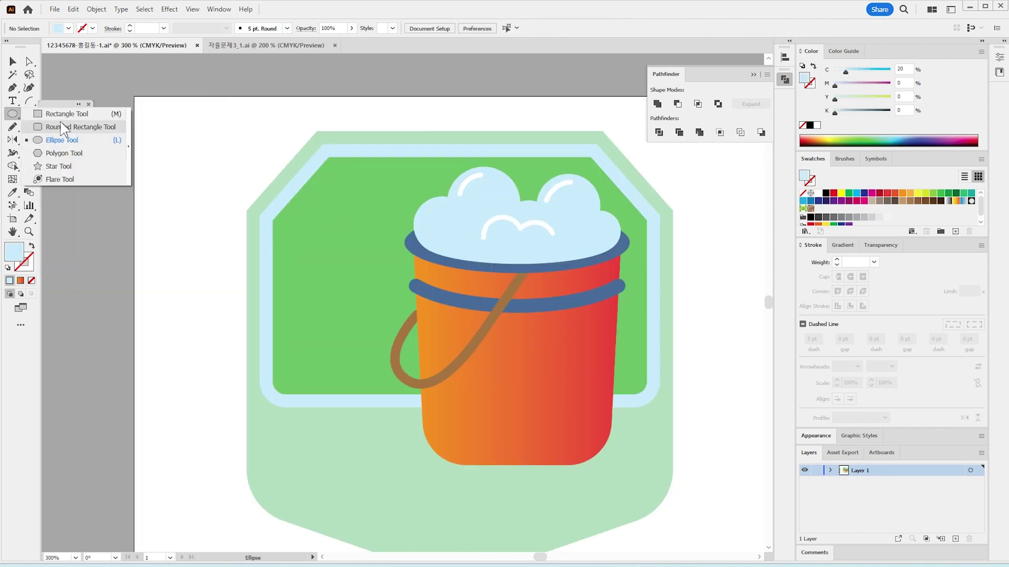
pyautogui.click(58, 111)
pyautogui.moveTo(186, 151)
pyautogui.mouseDown()
pyautogui.moveTo(218, 279)
pyautogui.moveTo(215, 522)
pyautogui.moveTo(209, 488)
pyautogui.moveTo(199, 497)
pyautogui.mouseUp()
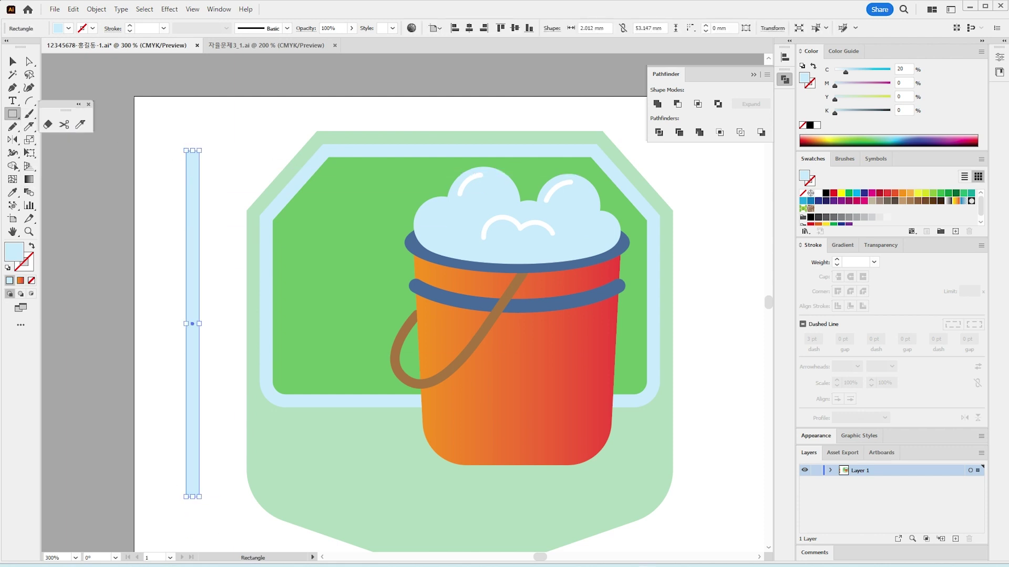
pyautogui.press('i')
pyautogui.moveTo(118, 258); pyautogui.dragTo(260, 244)
pyautogui.click(156, 540)
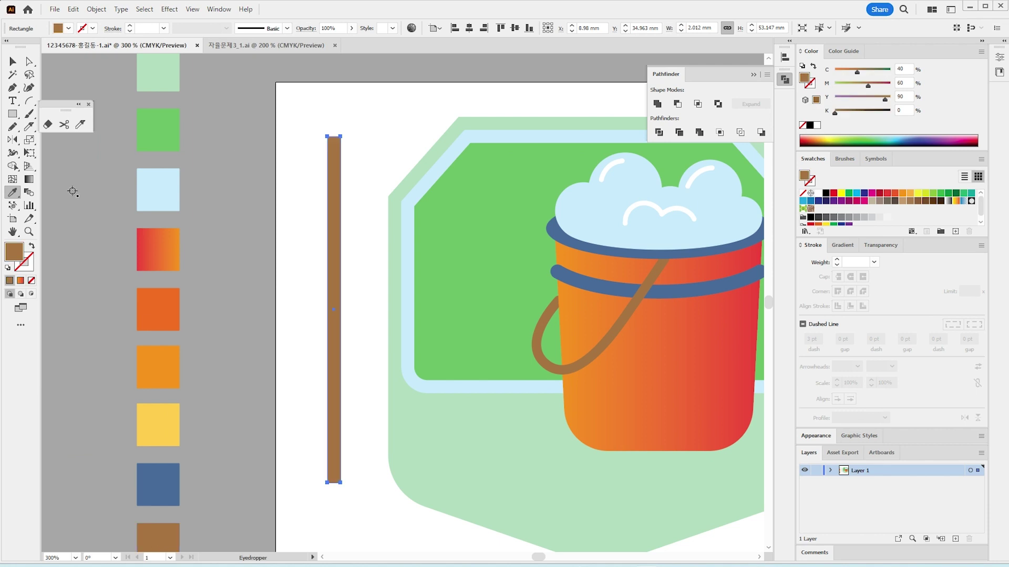
# Draw a fully rounded vertical rectangle about 3.4 by 14.6 mm over the brown pole's upper end.
pyautogui.click(13, 62)
pyautogui.click(13, 114)
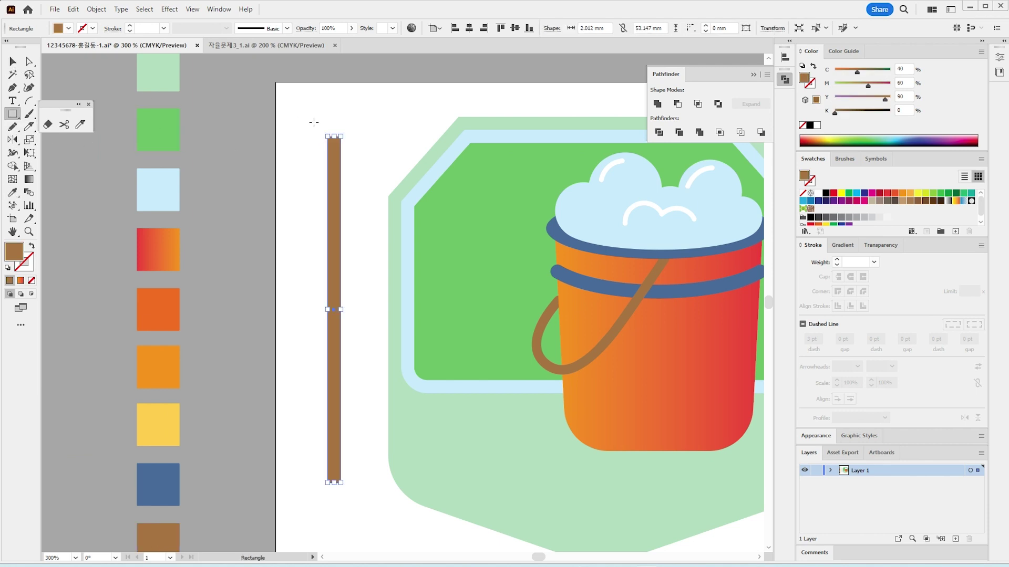
pyautogui.click(73, 126)
pyautogui.moveTo(318, 112); pyautogui.dragTo(348, 201)
pyautogui.press('Right')
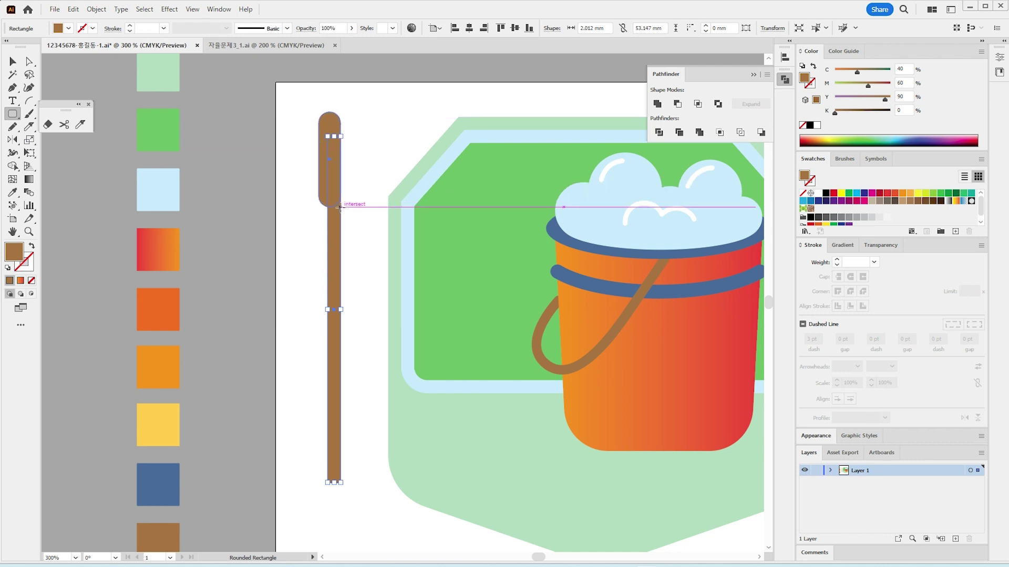
# Fill the rounded grip at the pole's upper end with the blue sample colour.
pyautogui.press('v')
pyautogui.hotkey('ctrl', '=')
pyautogui.hotkey('ctrl', '=')
pyautogui.moveTo(377, 410); pyautogui.dragTo(347, 252)
pyautogui.click(12, 192)
pyautogui.moveTo(298, 420); pyautogui.dragTo(354, 243)
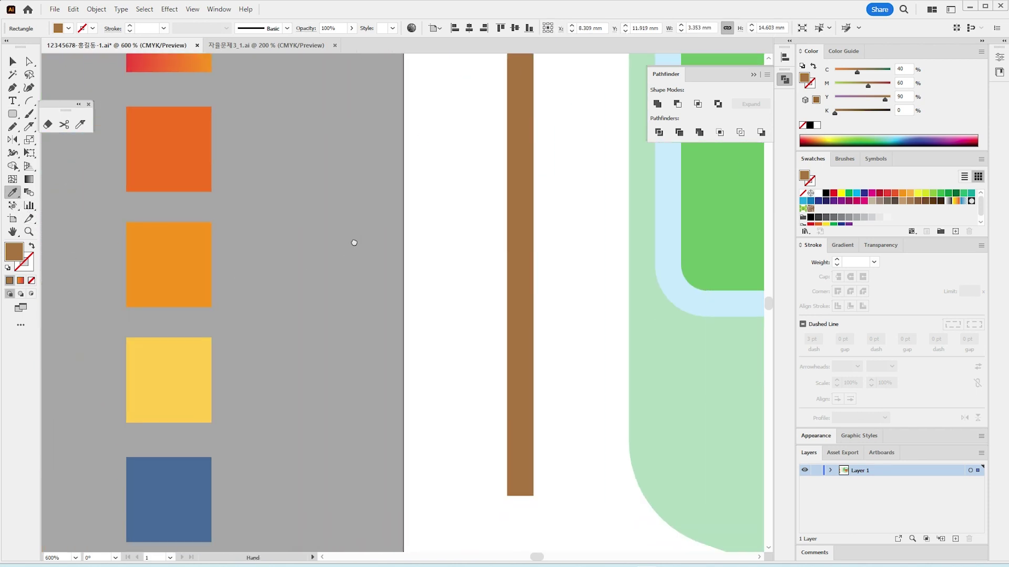
pyautogui.click(158, 522)
pyautogui.hscroll(5, 263, 418)
pyautogui.scroll(5, 284, 410)
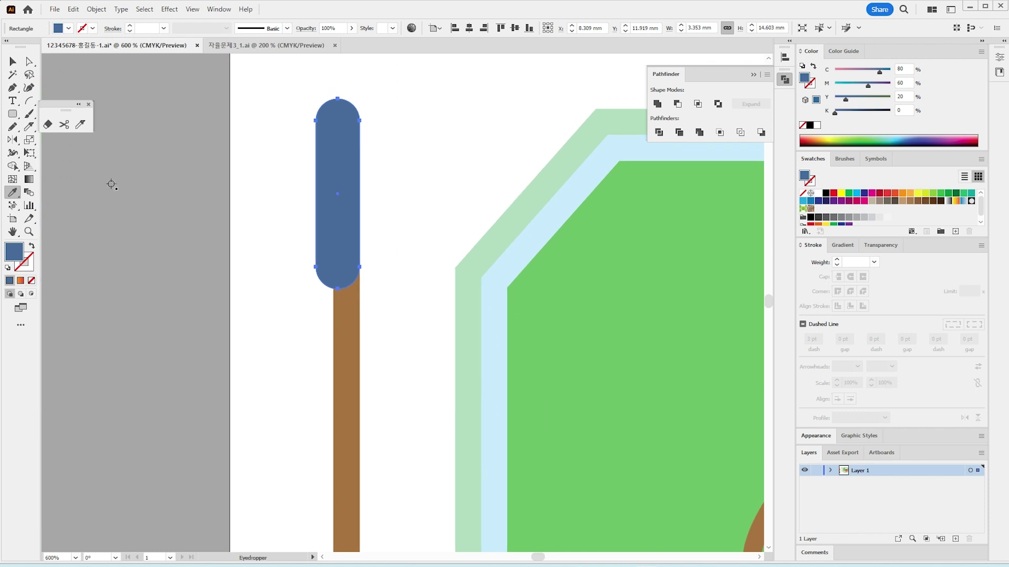
# Cut off the blue grip's rounded lower end straight with the Eraser, and shift the grip over the pole's centre.
pyautogui.press('v')
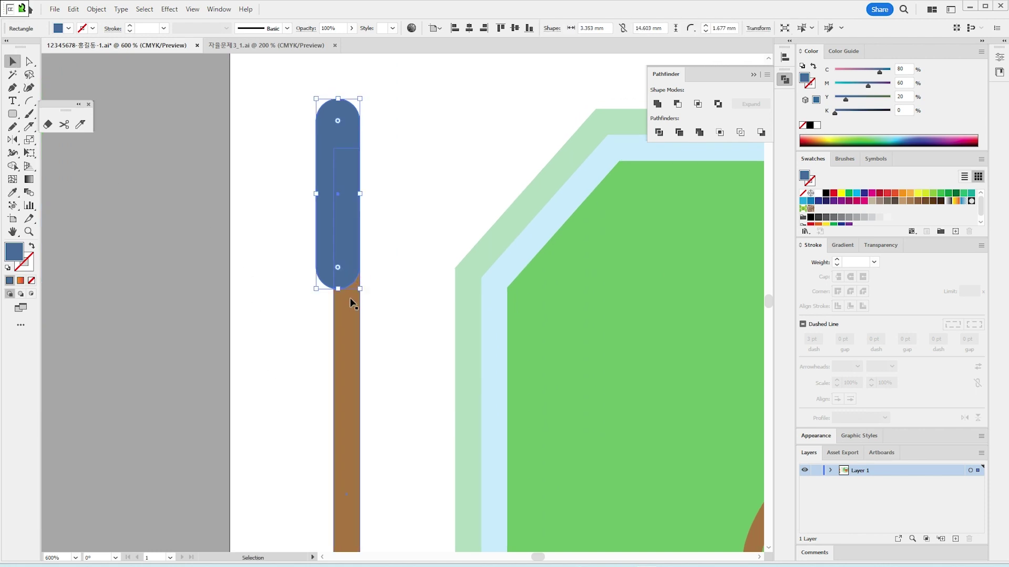
pyautogui.hotkey('shift', 'e')
pyautogui.moveTo(377, 312); pyautogui.dragTo(286, 264)
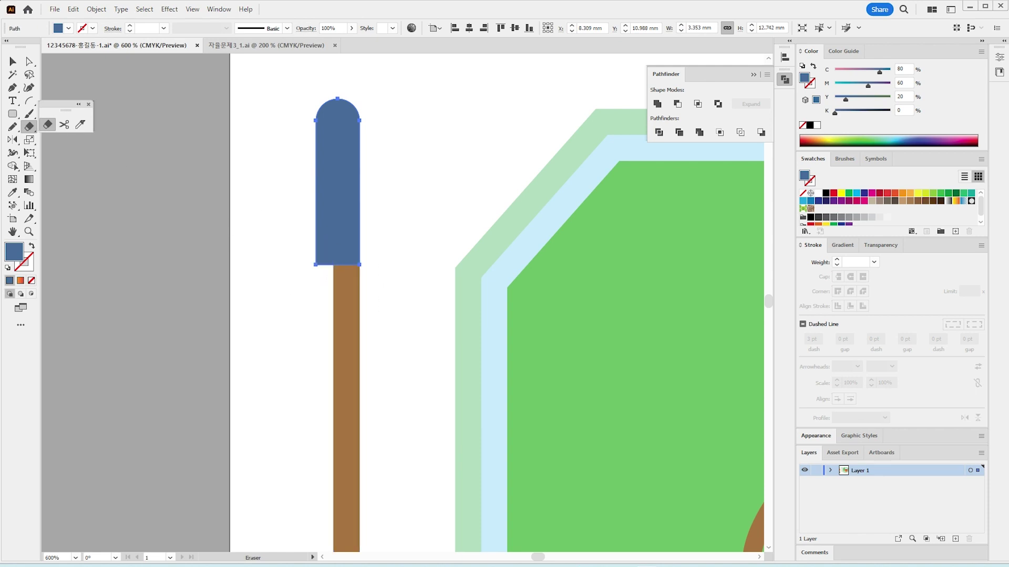
pyautogui.press('v')
pyautogui.click(210, 190)
pyautogui.moveTo(351, 196); pyautogui.dragTo(367, 172)
pyautogui.scroll(2, 405, 164)
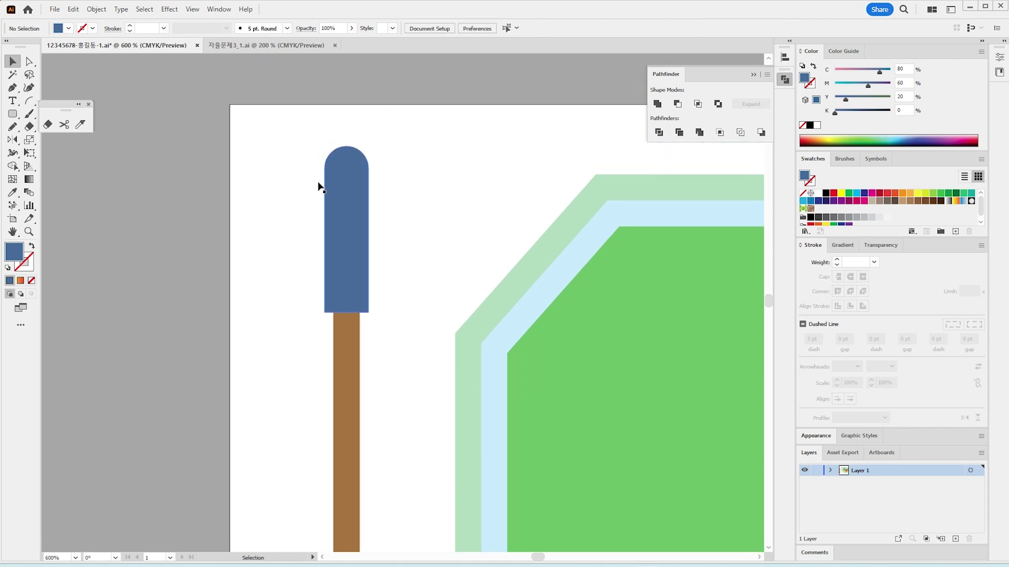
# Draw a circle about 1.9 mm across inside the blue grip's rounded top and fill it with black.
pyautogui.moveTo(13, 114); pyautogui.dragTo(49, 142)
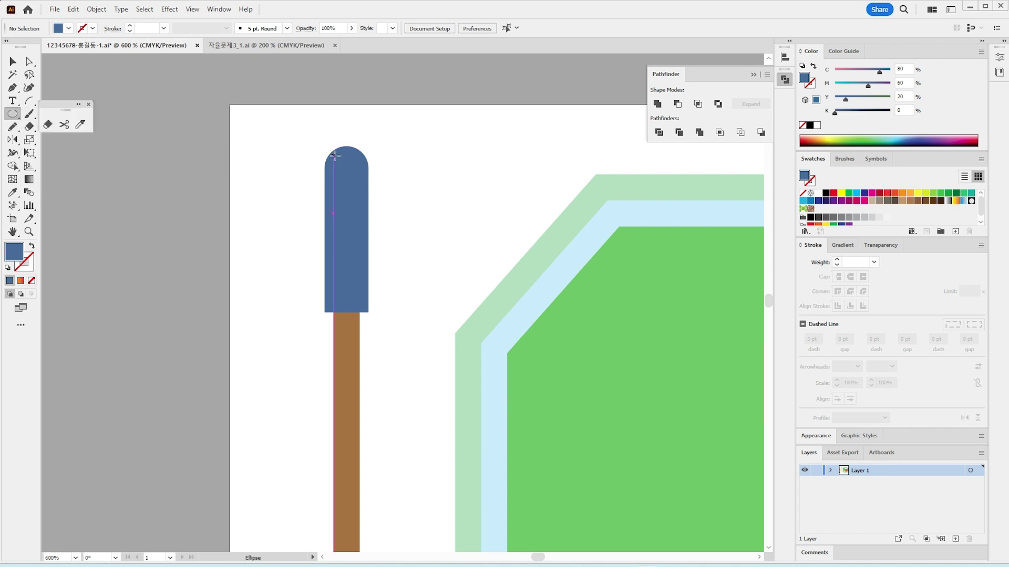
pyautogui.moveTo(338, 163); pyautogui.dragTo(352, 181)
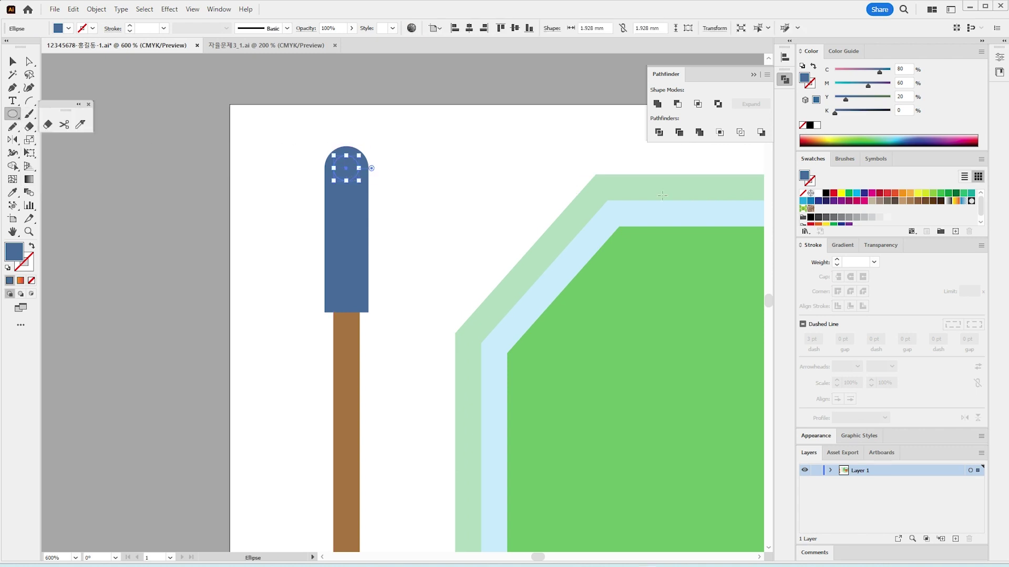
pyautogui.click(825, 194)
pyautogui.click(13, 62)
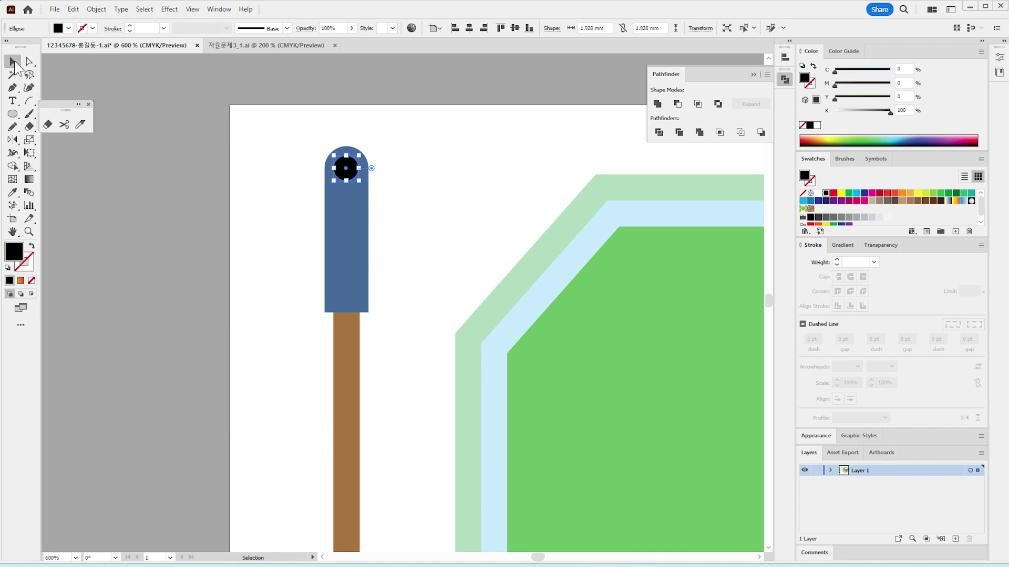
# Centre the circle, grip and pole horizontally on each other, and subtract the black circle from the grip with Minus Front.
pyautogui.moveTo(296, 146); pyautogui.dragTo(408, 374)
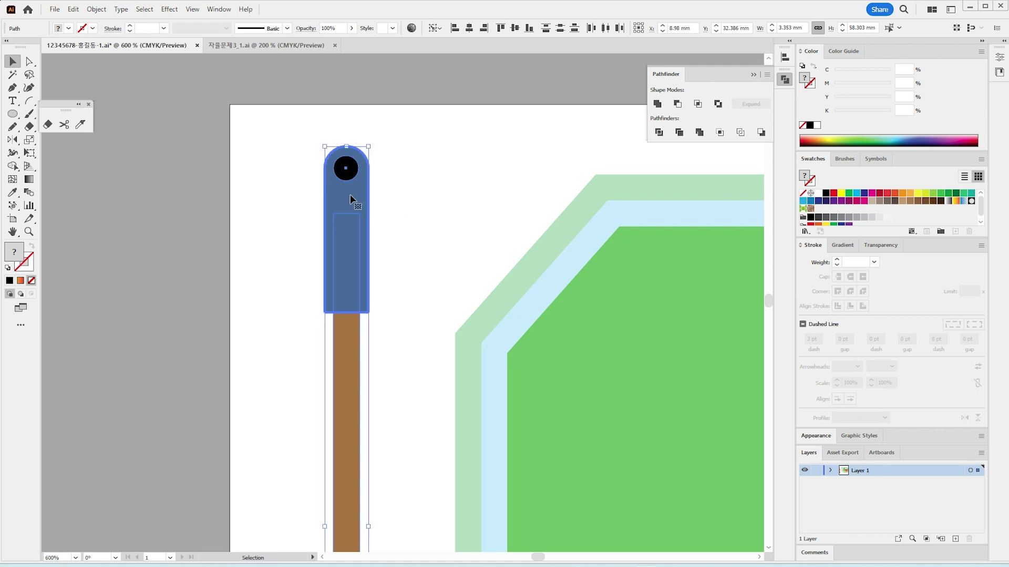
pyautogui.click(474, 27)
pyautogui.click(353, 171)
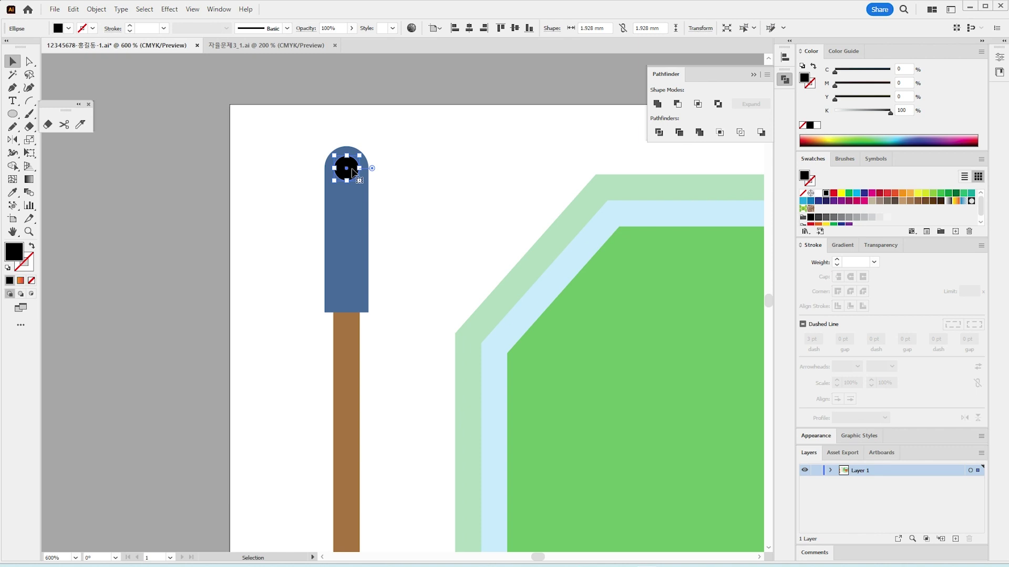
pyautogui.keyDown('shift'); pyautogui.click(352, 211); pyautogui.keyUp('shift')
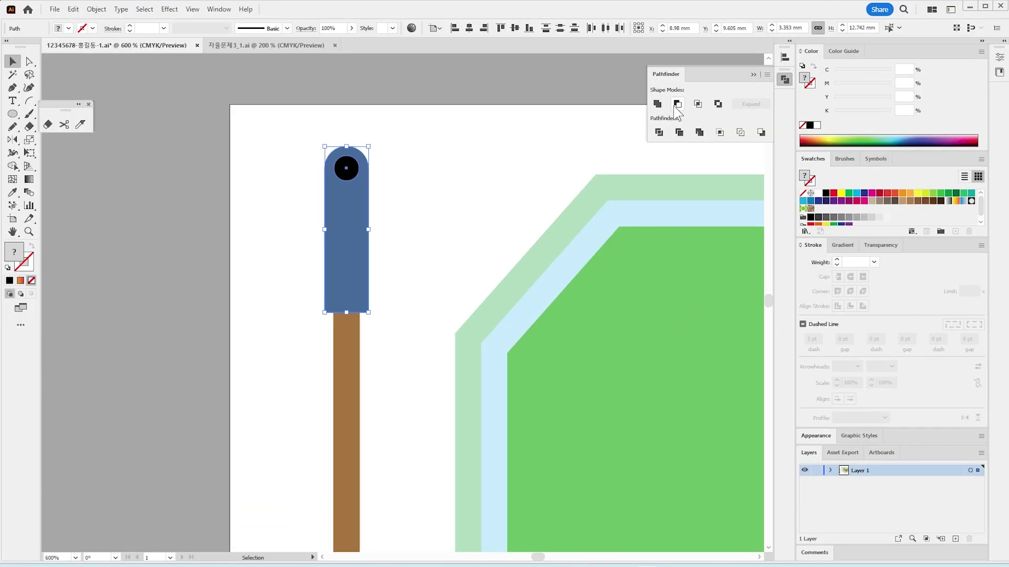
pyautogui.click(676, 105)
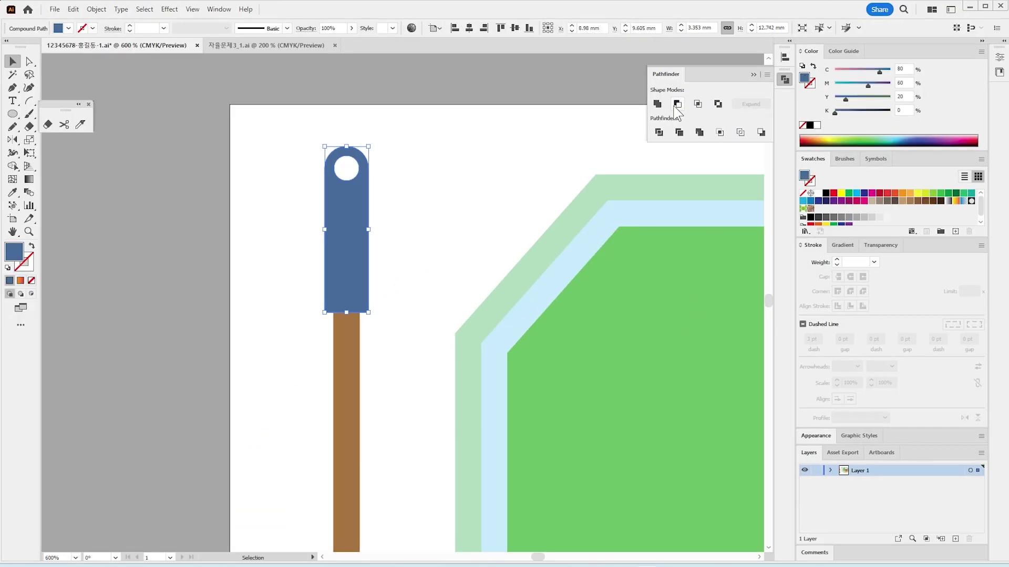
pyautogui.click(415, 234)
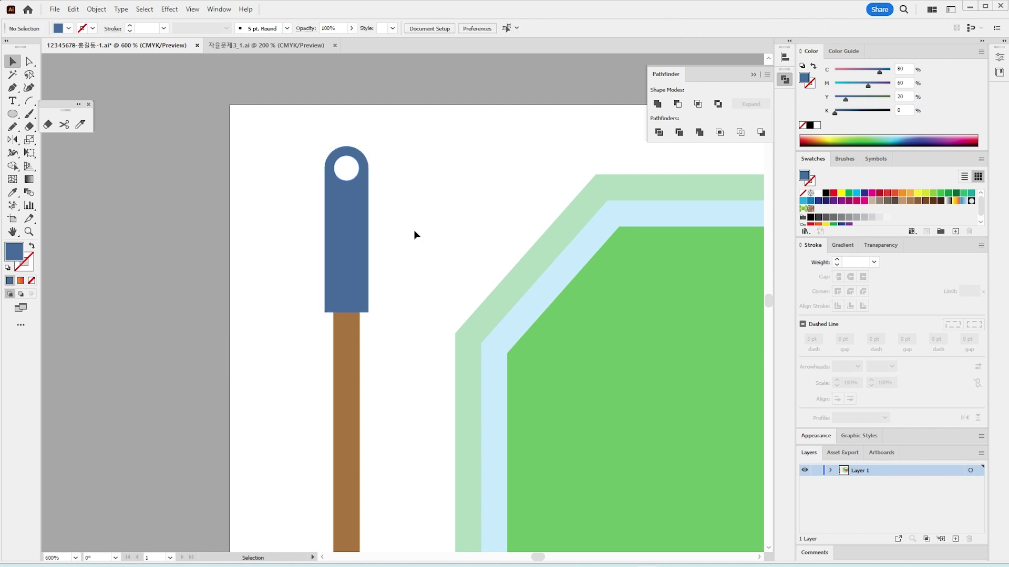
# Draw a square about 3.9 mm wide over the pole's lower end and fill it with the light orange sample colour.
pyautogui.hotkey('ctrl', '-')
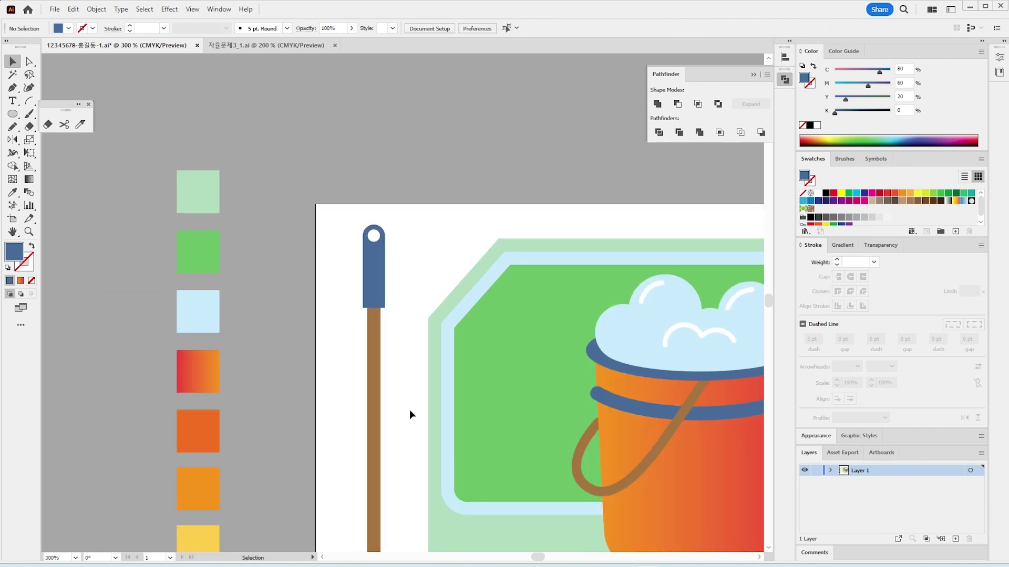
pyautogui.scroll(-10, 400, 415)
pyautogui.press('z')
pyautogui.click(280, 384)
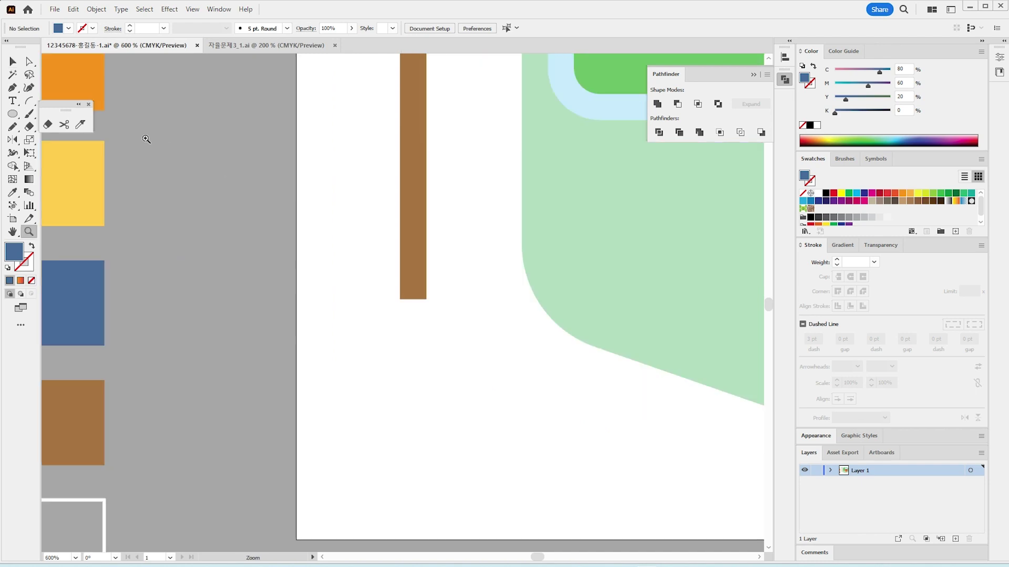
pyautogui.moveTo(17, 120); pyautogui.dragTo(52, 110)
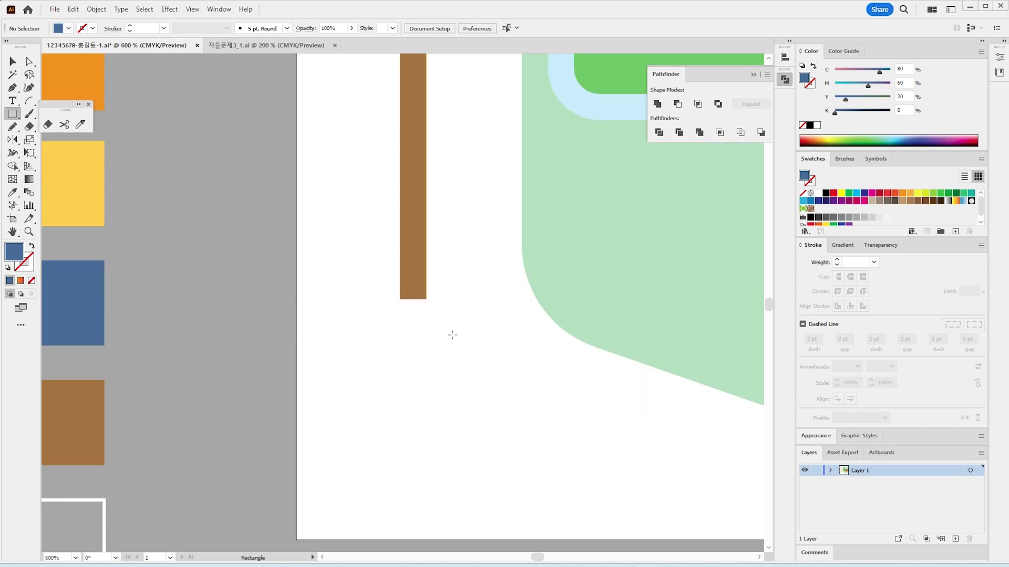
pyautogui.moveTo(388, 292)
pyautogui.mouseDown()
pyautogui.moveTo(437, 321)
pyautogui.moveTo(439, 342)
pyautogui.mouseUp()
pyautogui.click(13, 193)
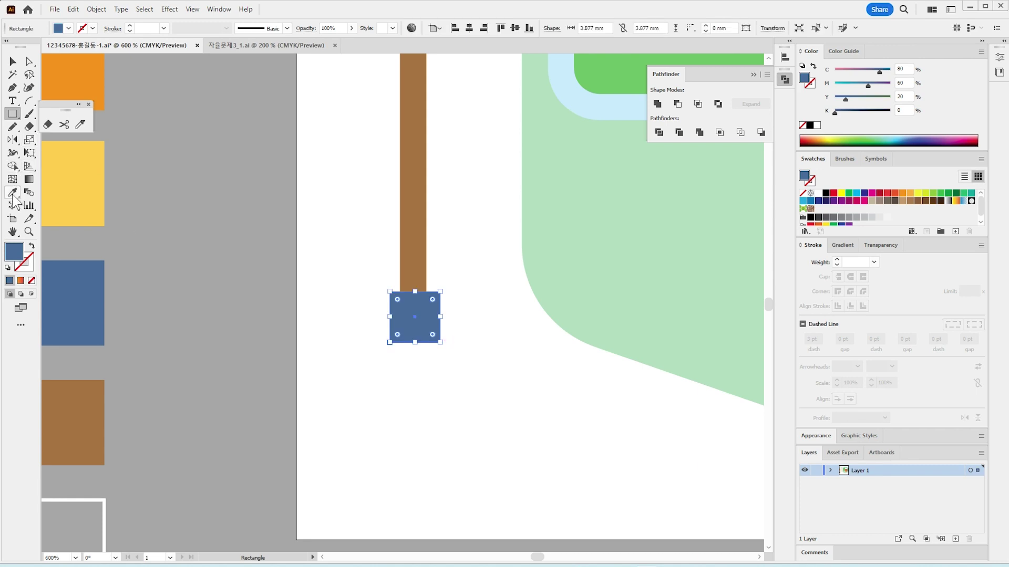
pyautogui.click(75, 78)
# Draw a horizontal rounded rectangle about 23.9 by 5.5 mm with a corner radius of about 1.8 mm directly below the orange square.
pyautogui.moveTo(12, 113); pyautogui.dragTo(317, 347)
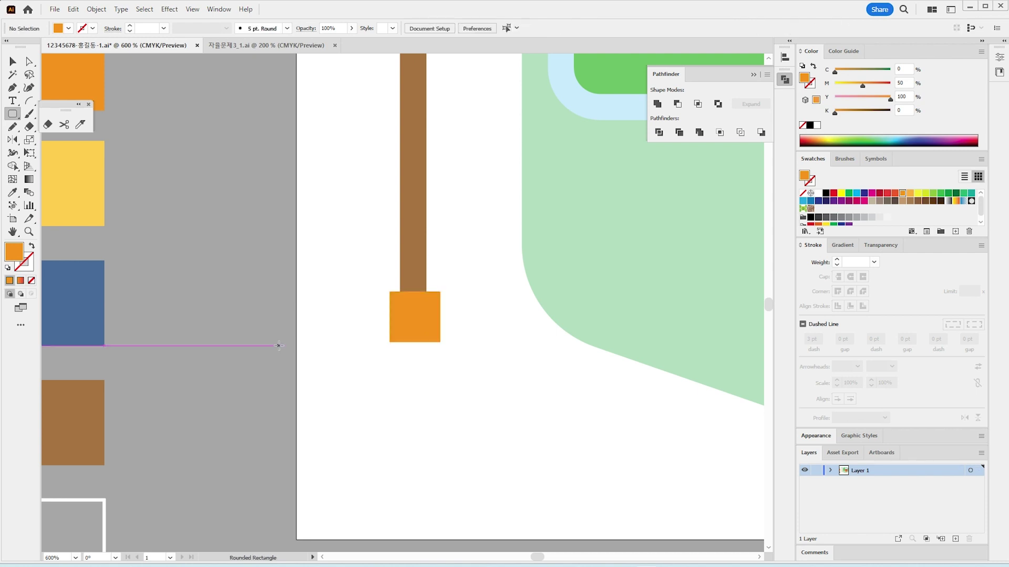
pyautogui.moveTo(275, 342)
pyautogui.mouseDown()
pyautogui.moveTo(568, 435)
pyautogui.moveTo(587, 414)
pyautogui.mouseUp()
pyautogui.press('Up')
pyautogui.press('Up')
pyautogui.press('Up')
pyautogui.press('Down')
pyautogui.press('Down')
pyautogui.press('Down')
pyautogui.press('Down')
pyautogui.press('Down')
pyautogui.press('Up')
pyautogui.press('Up')
pyautogui.press('Up')
pyautogui.press('Up')
pyautogui.press('Up')
pyautogui.press('Left')
pyautogui.press('Up')
pyautogui.press('Up')
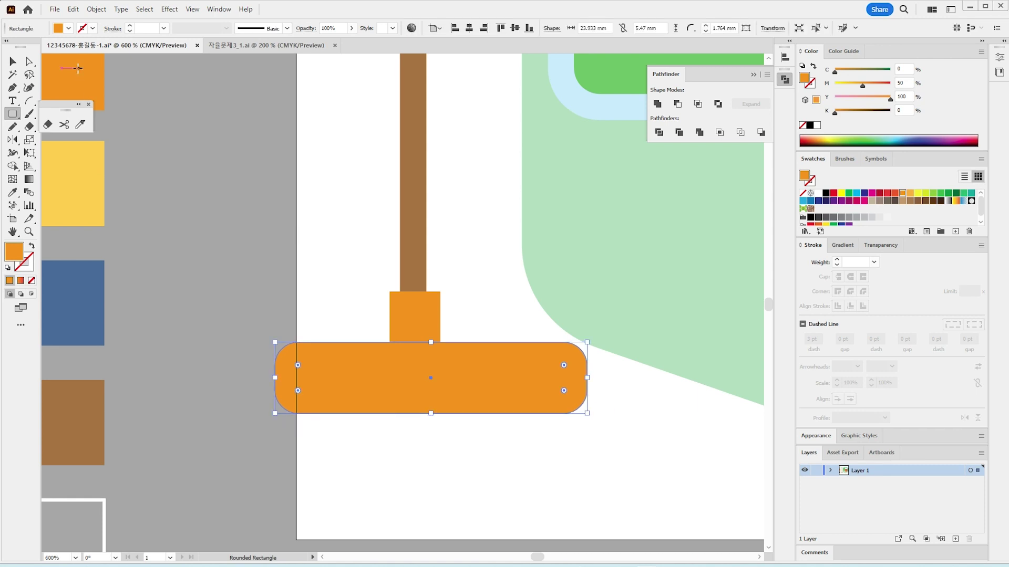
# Centre the orange square and rounded bar horizontally on the brown pole, using the pole as the key object.
pyautogui.click(12, 62)
pyautogui.moveTo(351, 216); pyautogui.dragTo(459, 394)
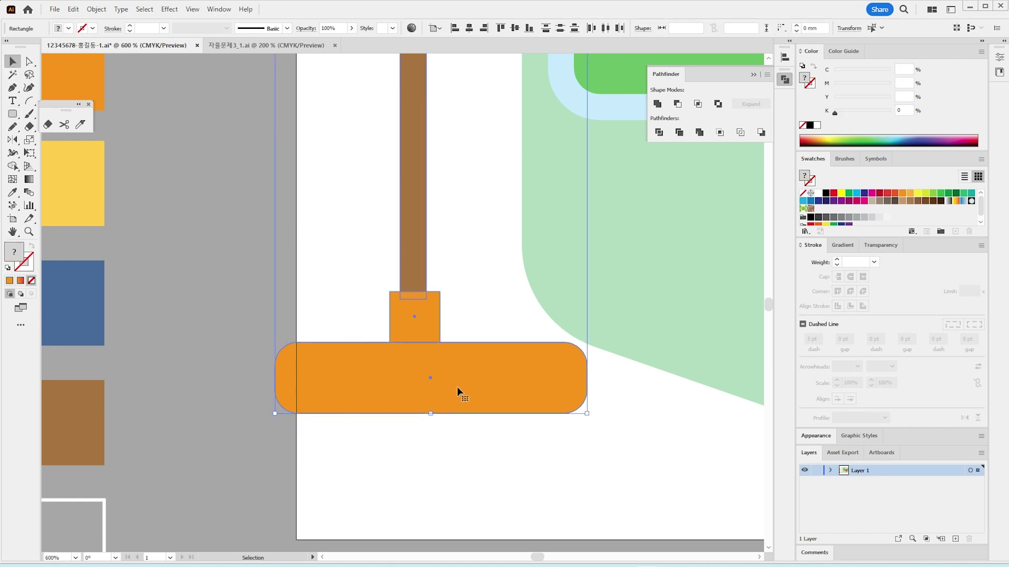
pyautogui.click(411, 240)
pyautogui.click(412, 245)
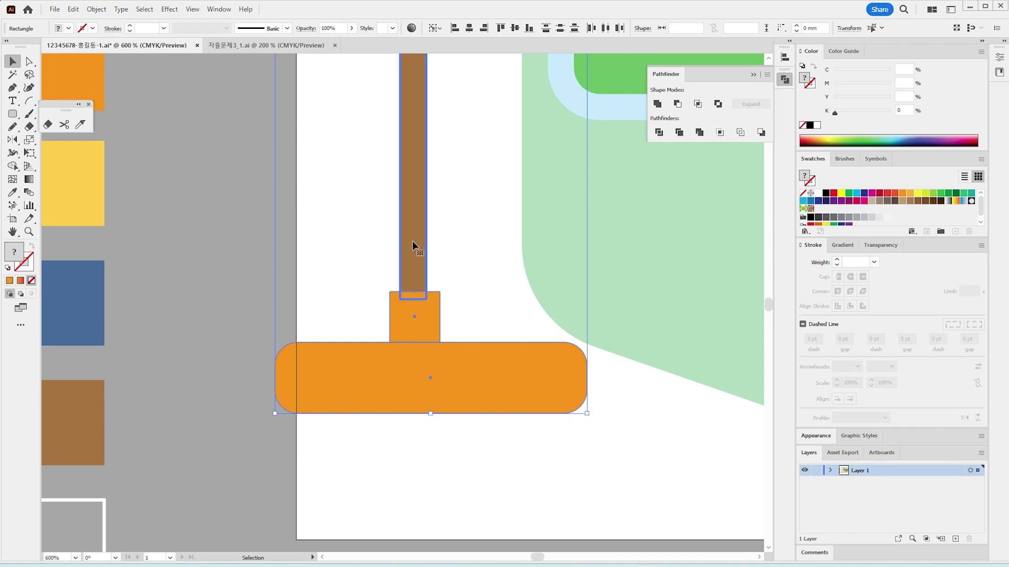
pyautogui.click(470, 28)
pyautogui.click(481, 276)
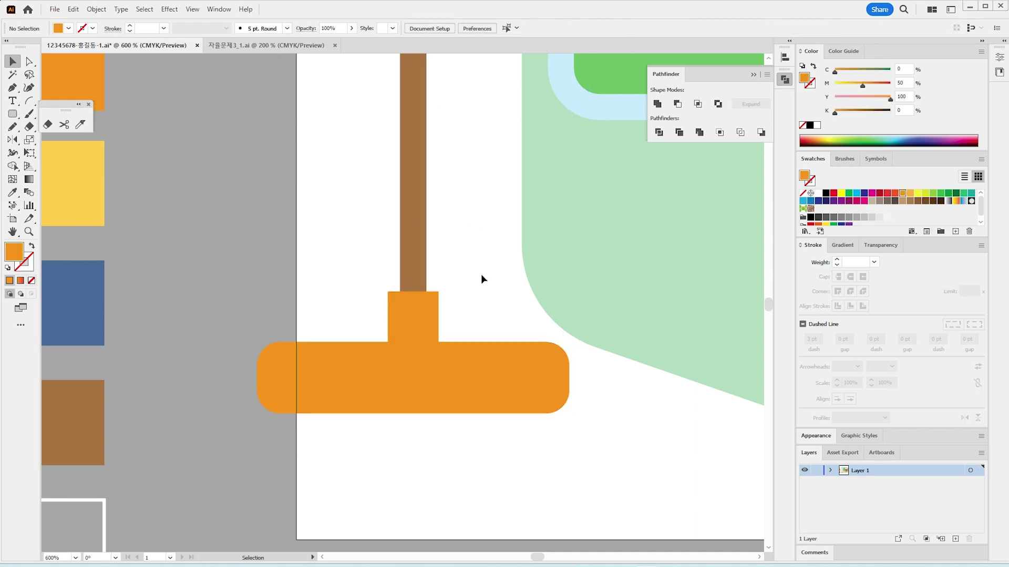
# Unite the orange square and rounded bar into one shape, and cut off the bar's lower part straight with the Eraser.
pyautogui.click(415, 370)
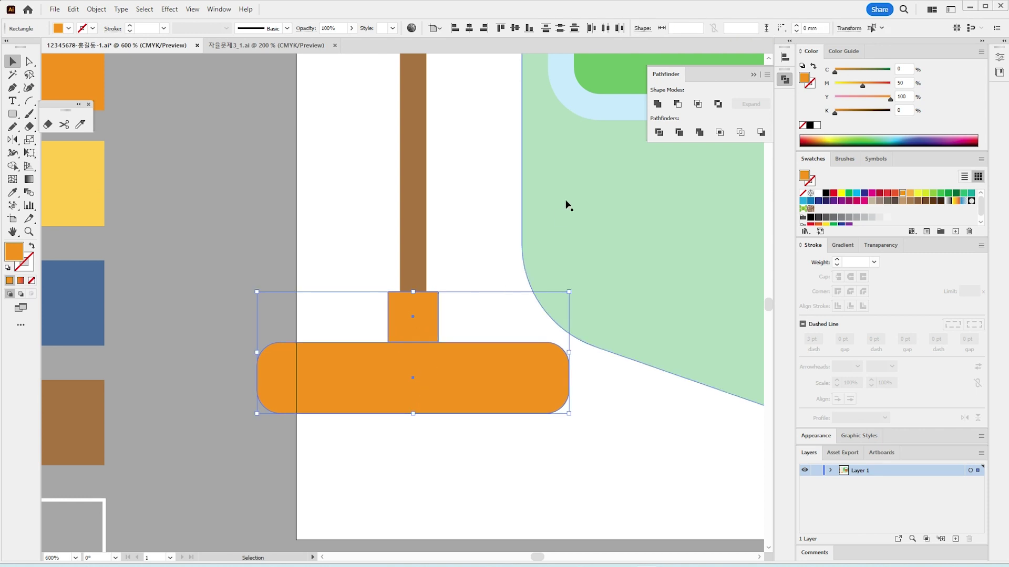
pyautogui.click(657, 105)
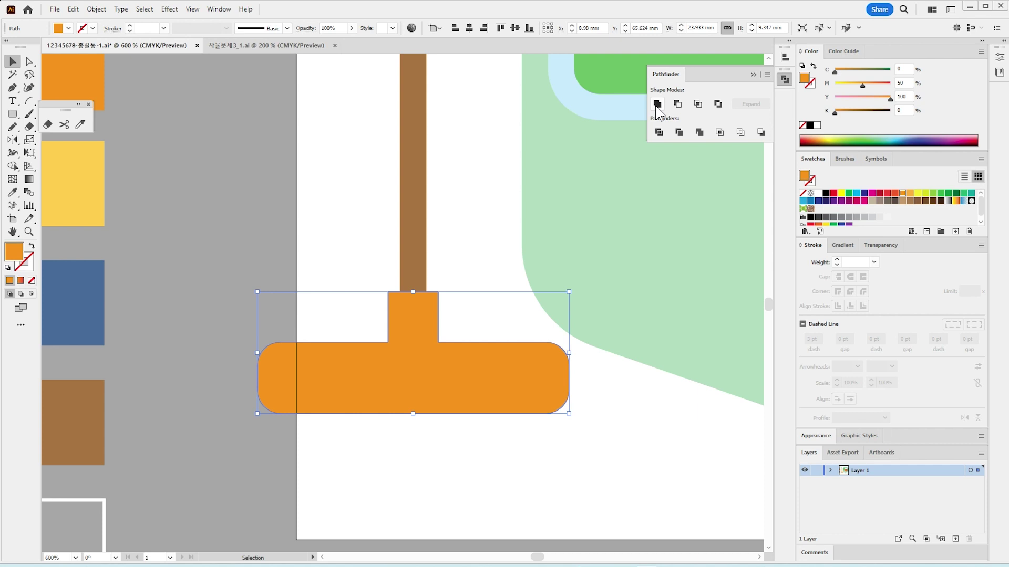
pyautogui.hotkey('shift', 'e')
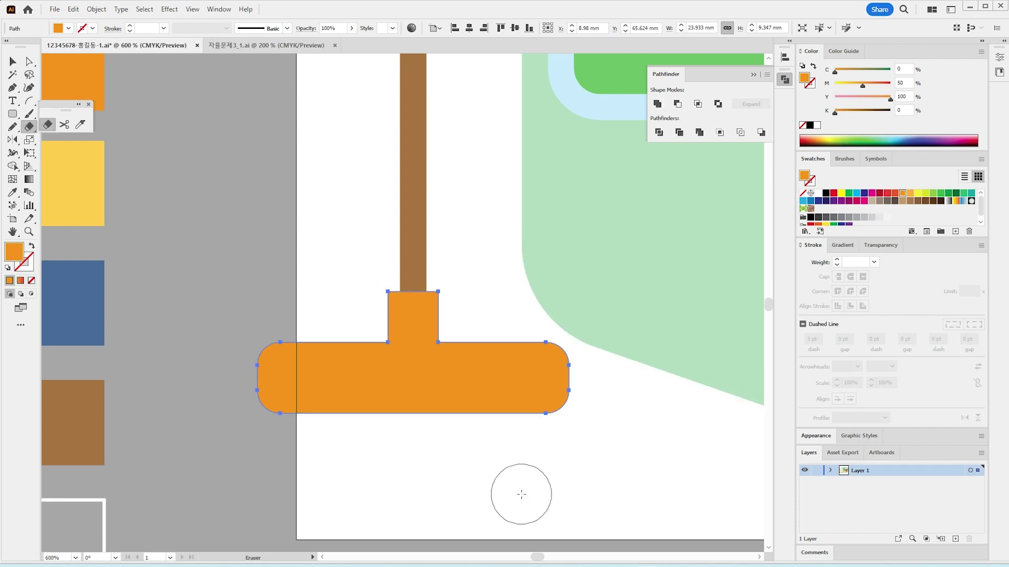
pyautogui.moveTo(607, 481)
pyautogui.mouseDown()
pyautogui.moveTo(423, 455)
pyautogui.moveTo(225, 396)
pyautogui.moveTo(204, 375)
pyautogui.mouseUp()
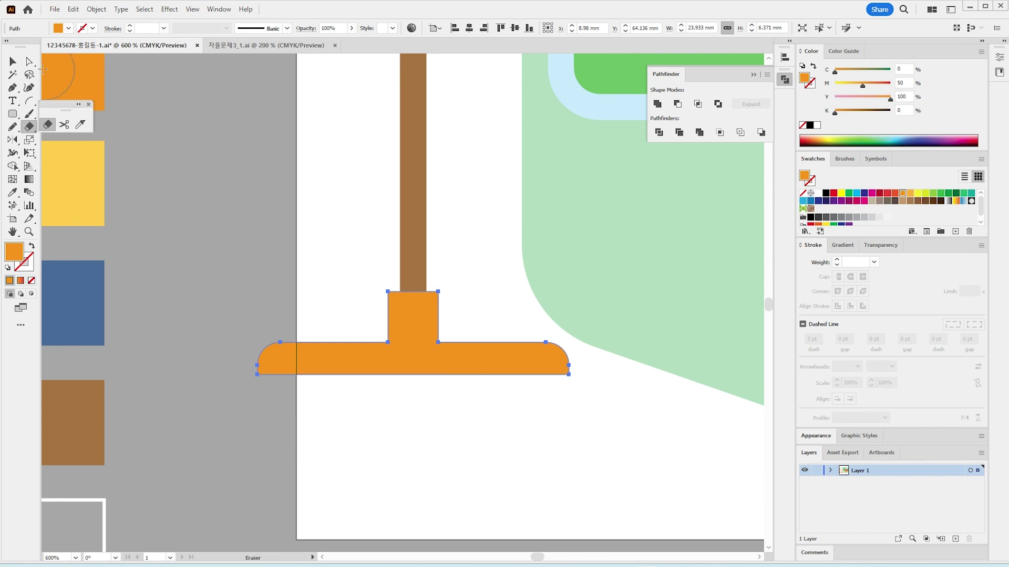
# Round the two inner corners where the orange neck meets the bar to a radius of about 2.05 mm.
pyautogui.click(29, 61)
pyautogui.click(239, 173)
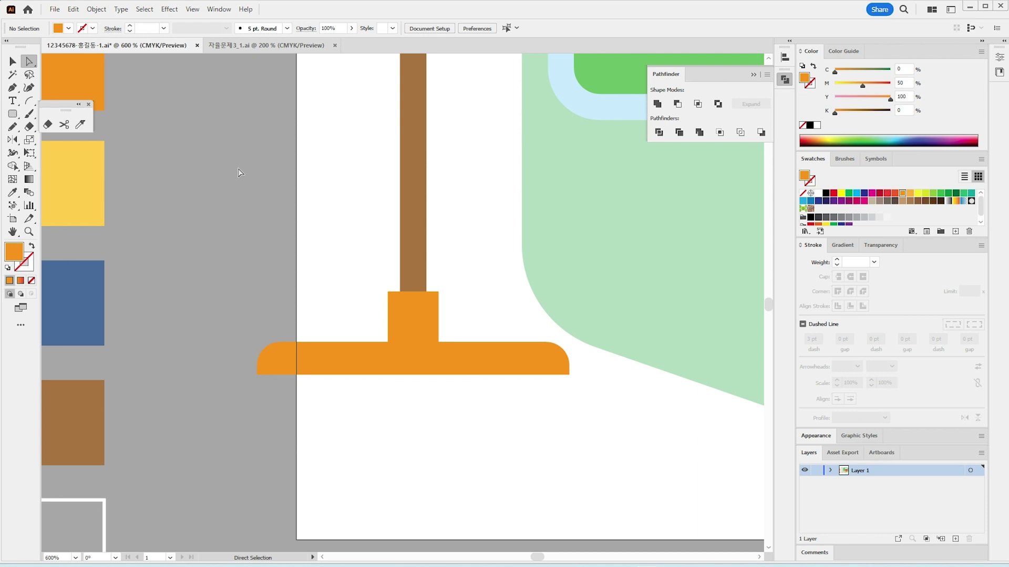
pyautogui.hotkey('ctrl', '=')
pyautogui.hotkey('ctrl', '=')
pyautogui.hotkey('ctrl', '=')
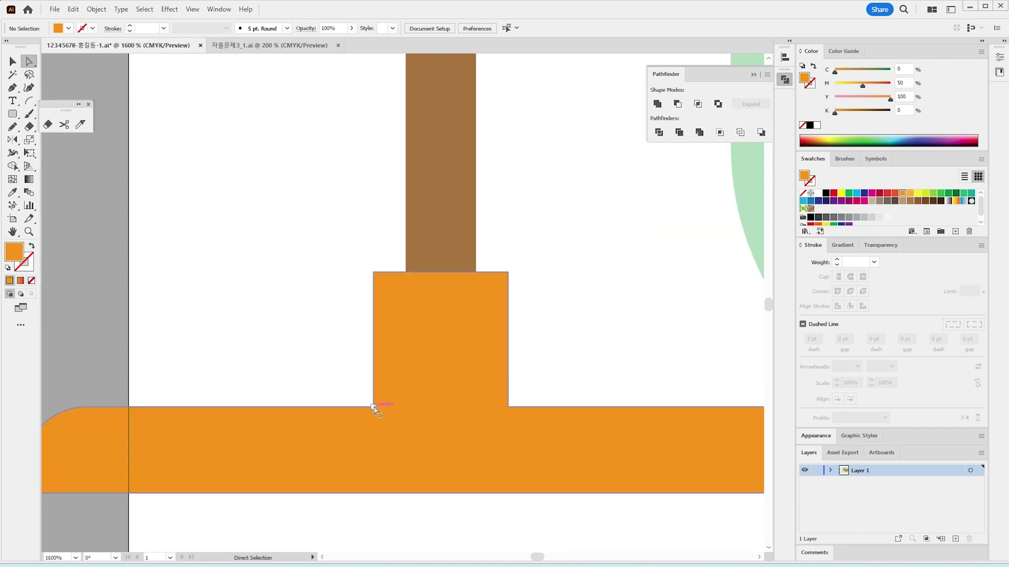
pyautogui.click(372, 407)
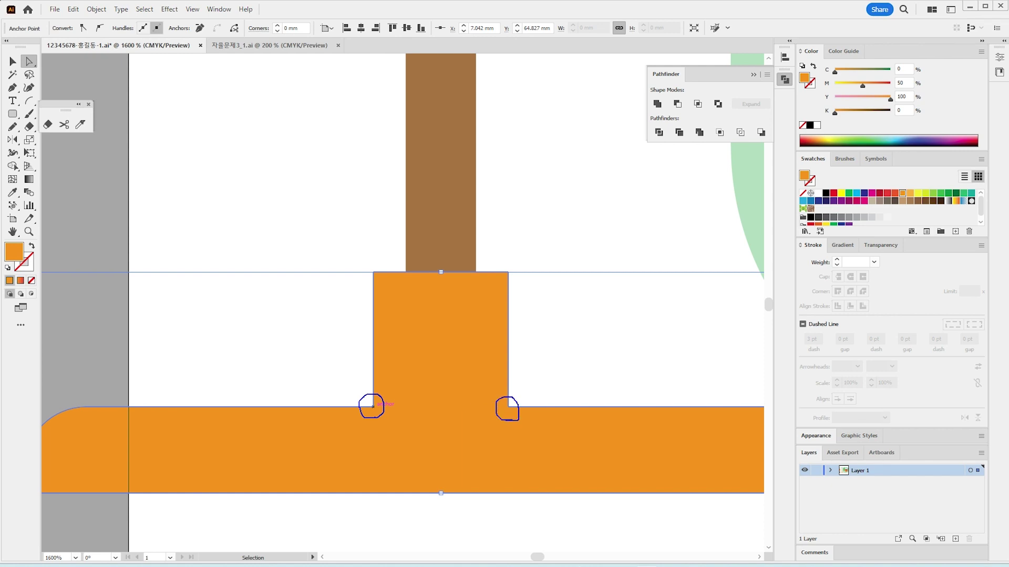
pyautogui.click(372, 407)
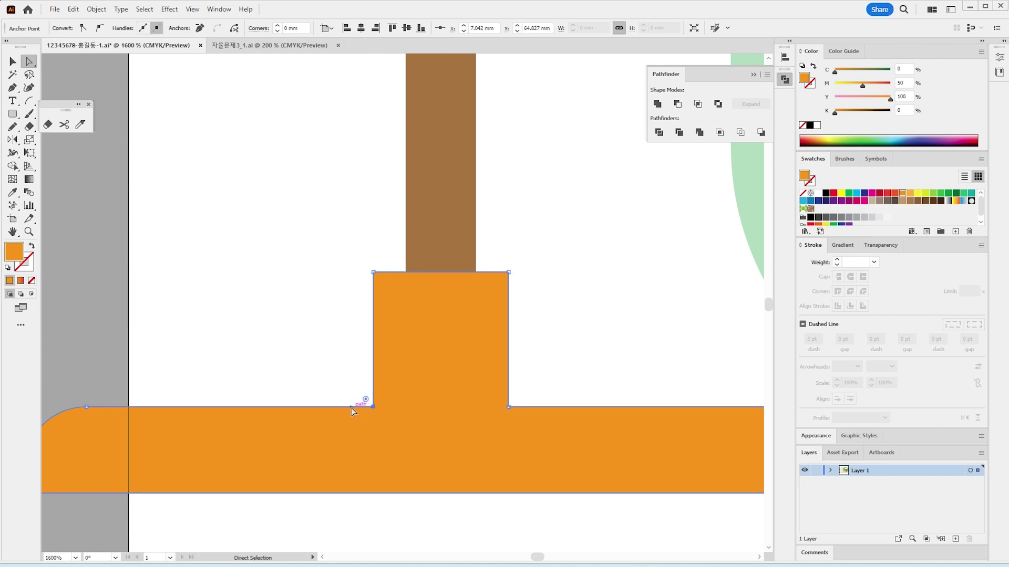
pyautogui.keyDown('shift'); pyautogui.click(508, 408); pyautogui.keyUp('shift')
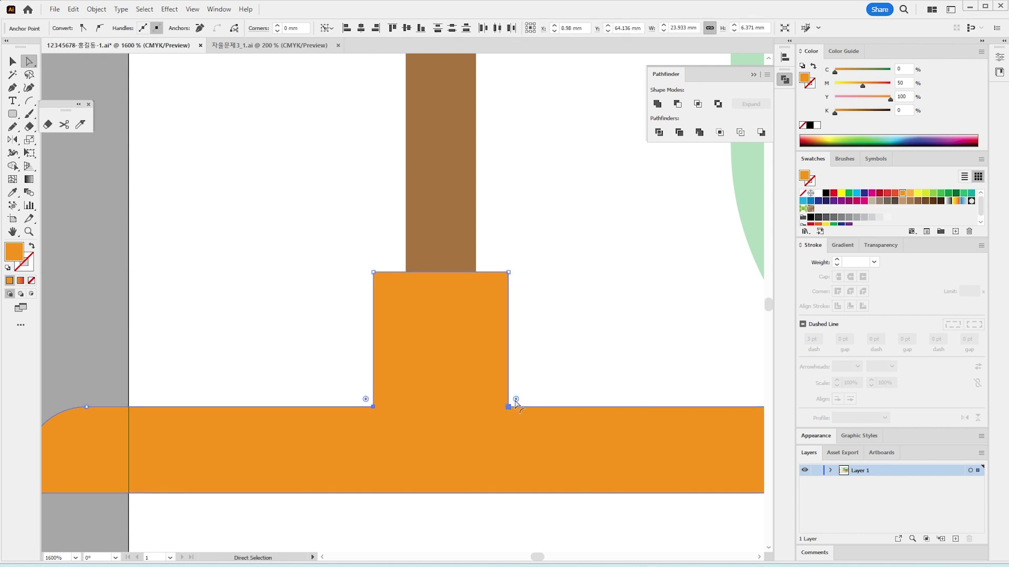
pyautogui.moveTo(515, 399); pyautogui.dragTo(591, 350)
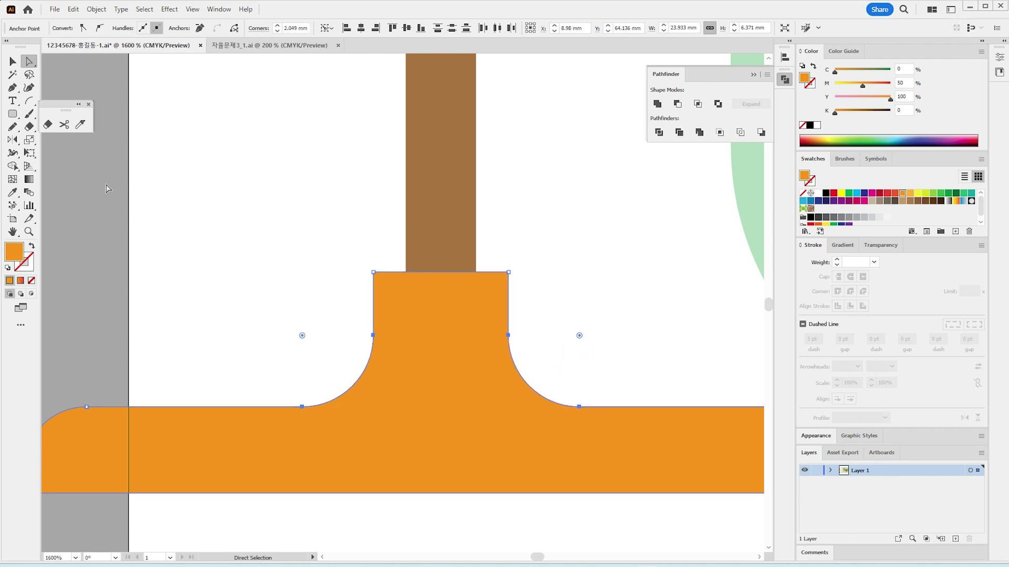
pyautogui.click(13, 62)
pyautogui.click(345, 299)
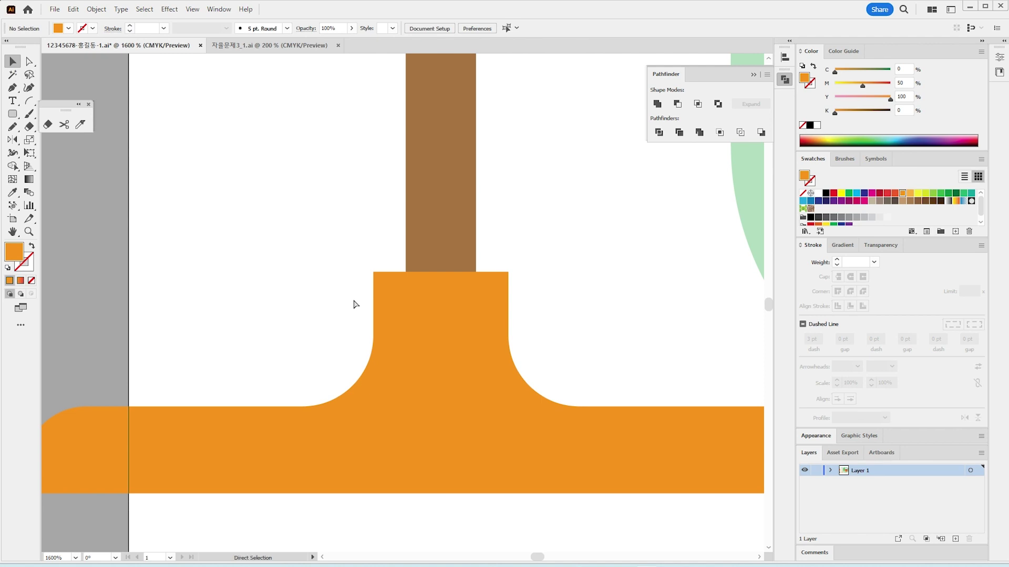
# Draw a rectangle about 22.9 by 8.8 mm directly below the orange head and fill it with the sampled yellow.
pyautogui.hotkey('ctrl', '-')
pyautogui.hotkey('ctrl', '-')
pyautogui.hotkey('ctrl', '-')
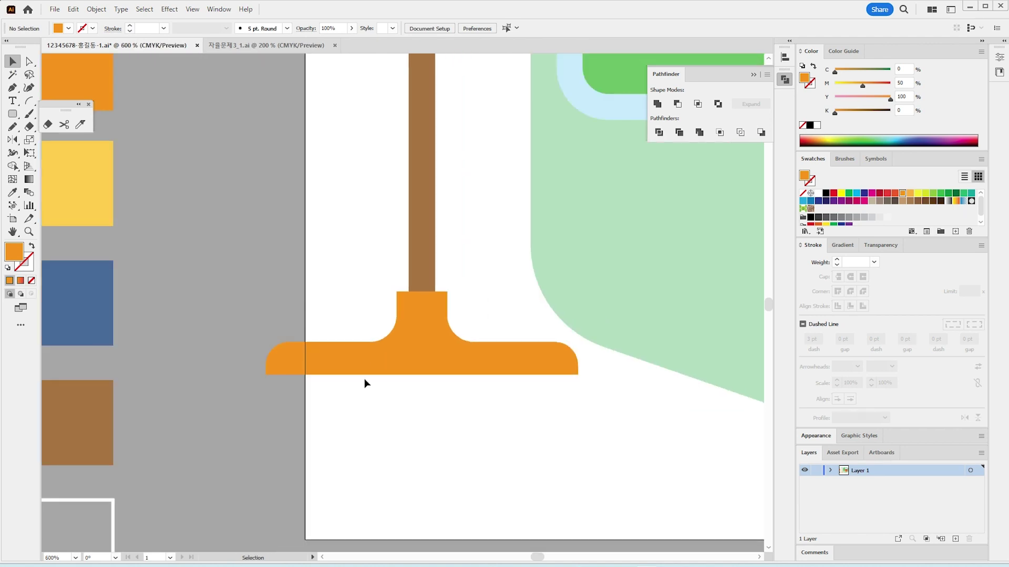
pyautogui.scroll(-2, 364, 378)
pyautogui.click(12, 115)
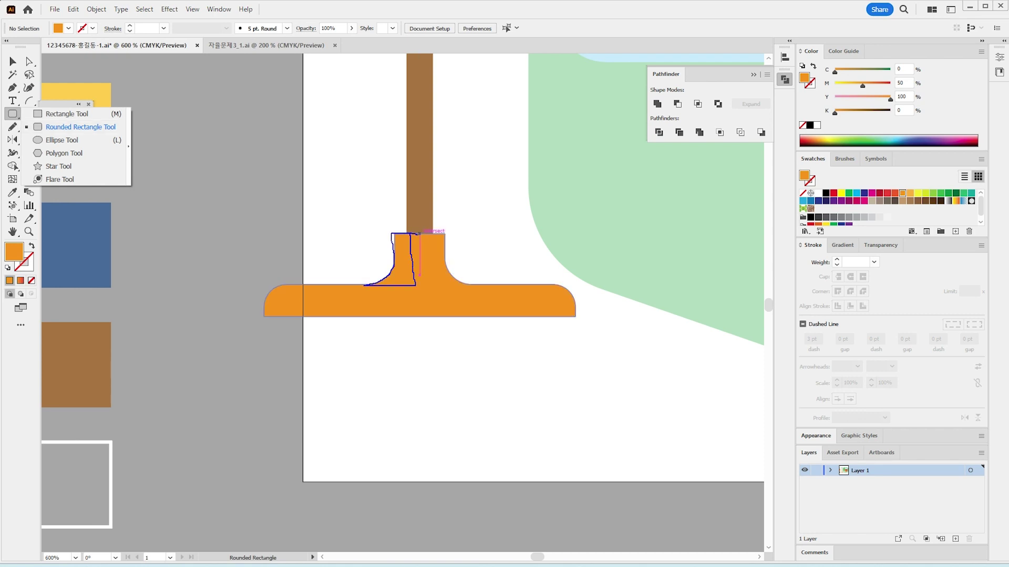
pyautogui.moveTo(432, 260); pyautogui.dragTo(432, 260)
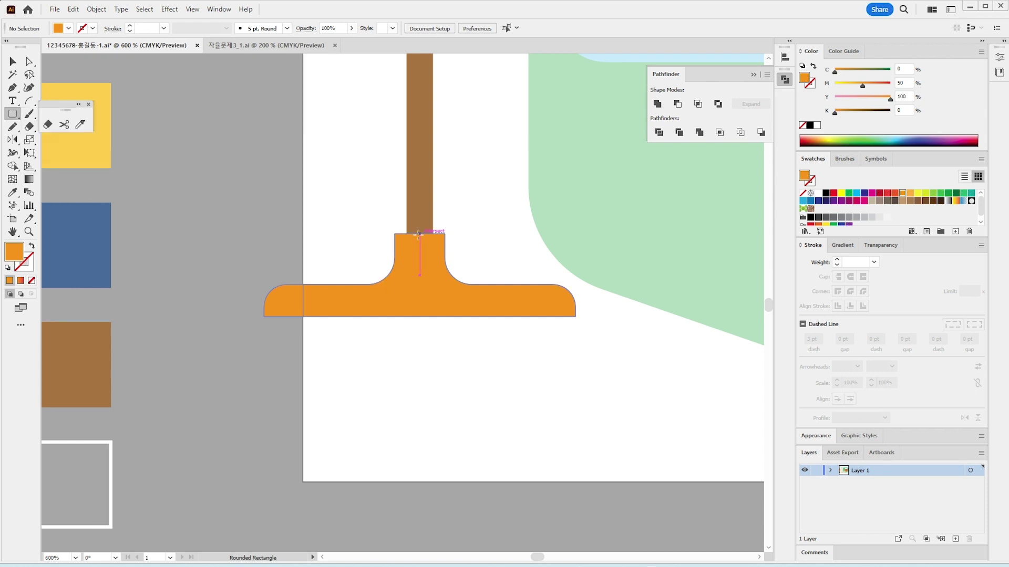
pyautogui.press('space')
pyautogui.moveTo(381, 327); pyautogui.dragTo(341, 293)
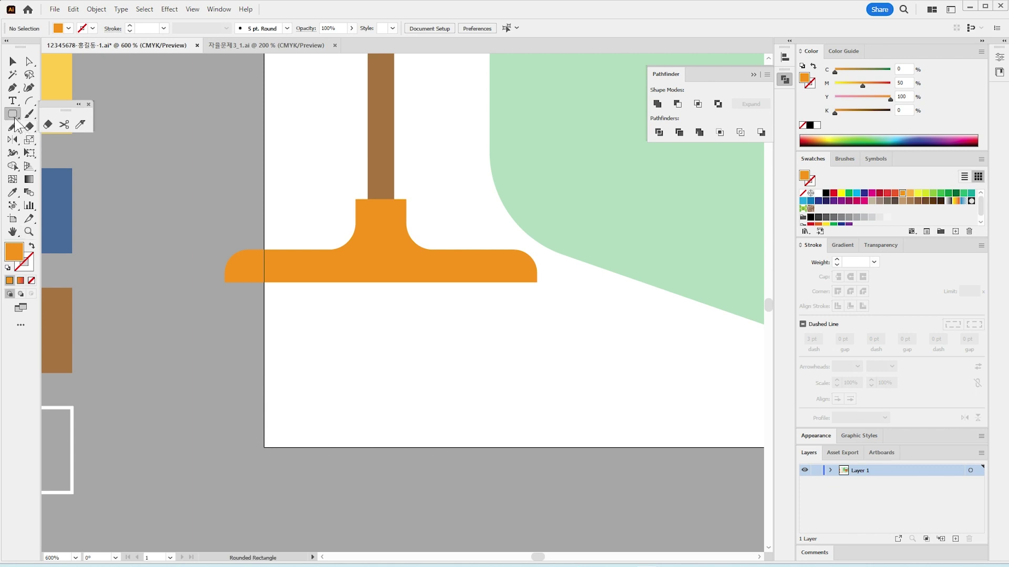
pyautogui.moveTo(13, 114); pyautogui.dragTo(58, 111)
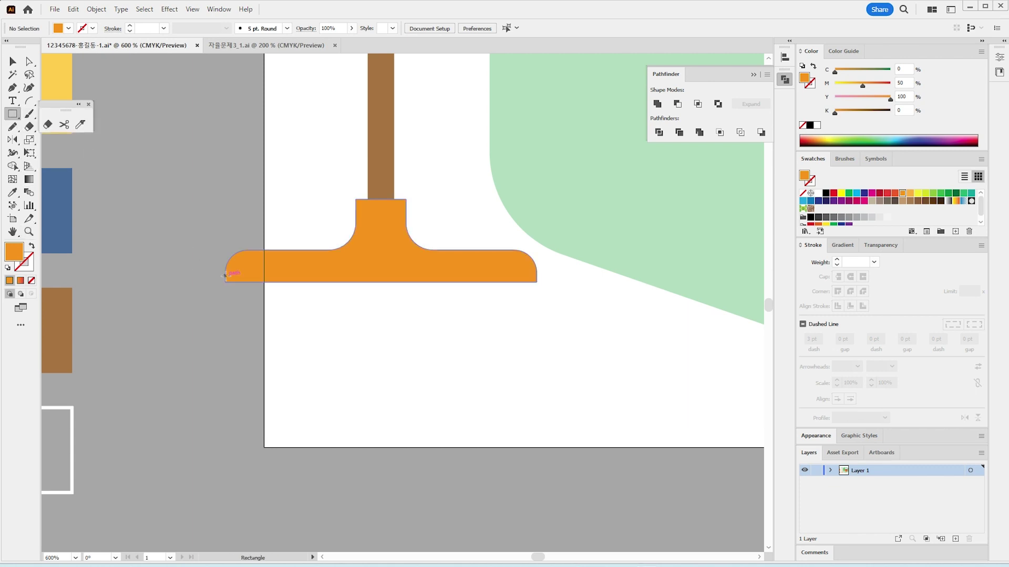
pyautogui.moveTo(230, 282); pyautogui.dragTo(529, 397)
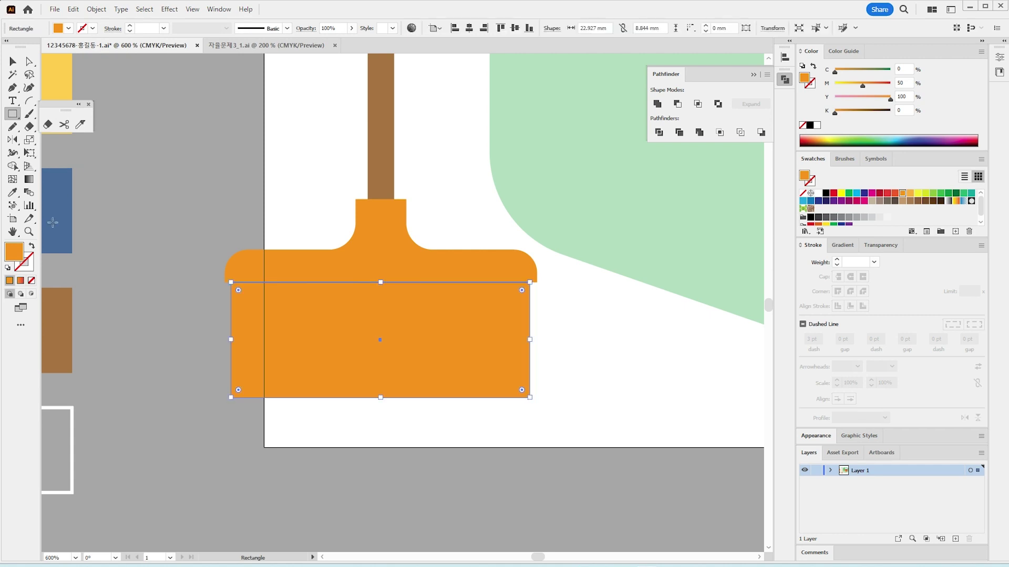
pyautogui.click(14, 193)
pyautogui.click(64, 86)
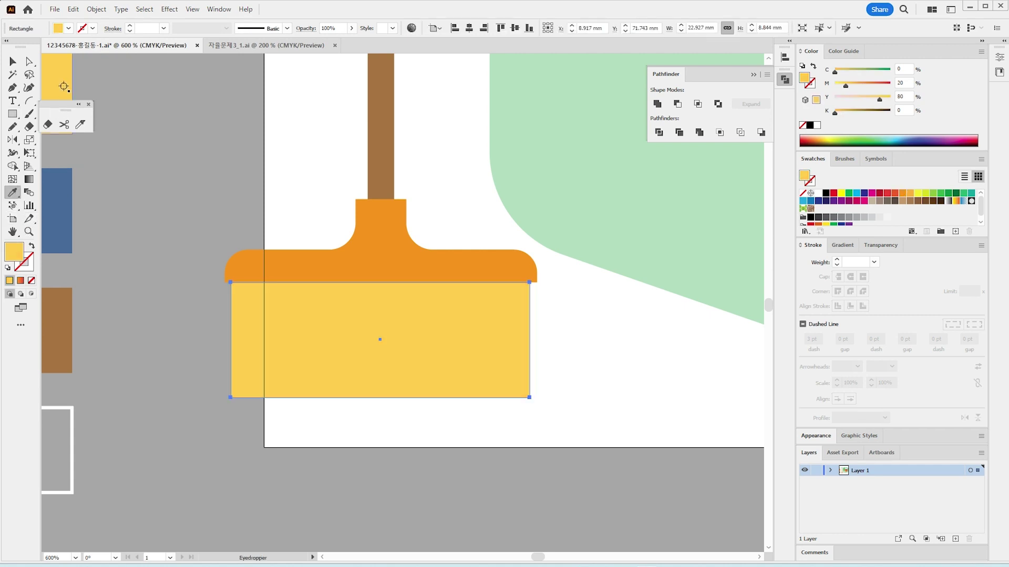
# Distort the yellow rectangle in perspective into a trapezoid, widening its lower edge to about 28.9 mm.
pyautogui.click(13, 61)
pyautogui.press('e')
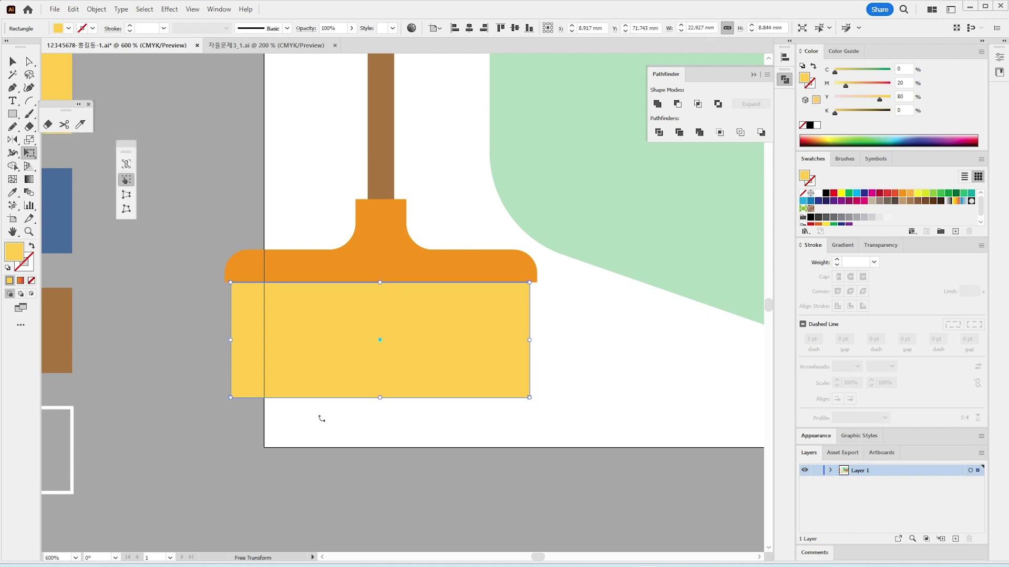
pyautogui.click(128, 200)
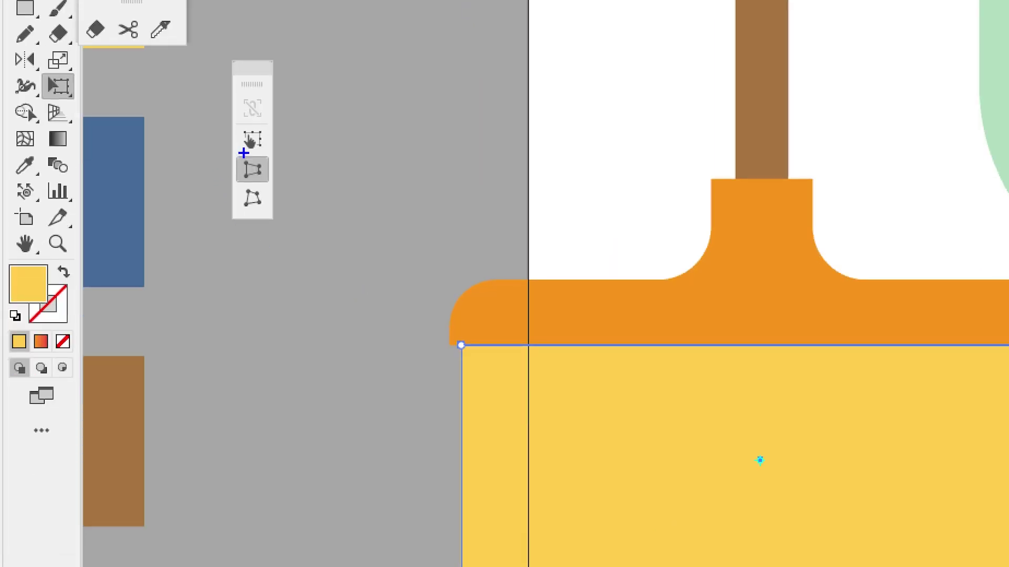
pyautogui.click(252, 139)
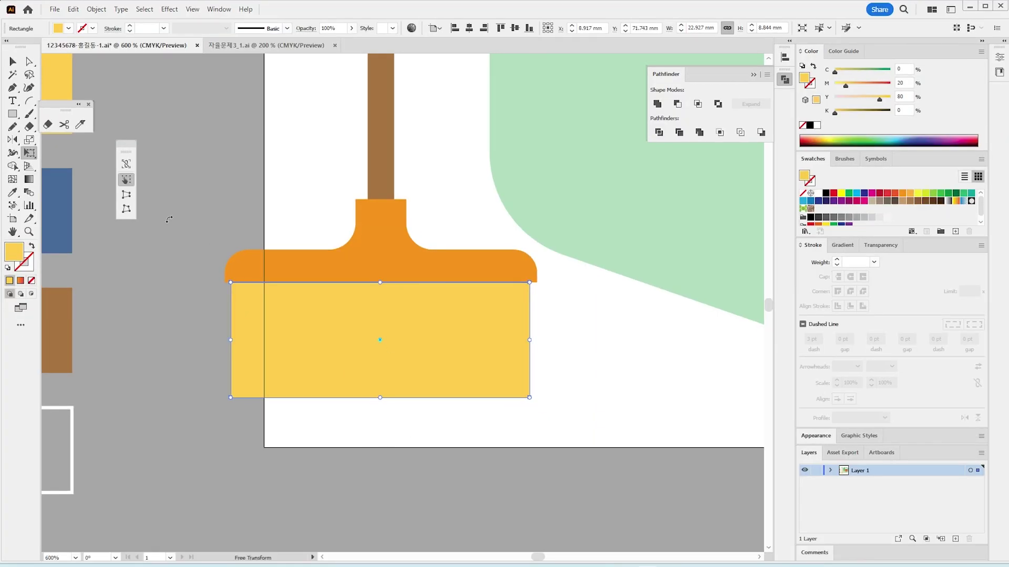
pyautogui.click(126, 194)
pyautogui.moveTo(534, 405); pyautogui.dragTo(568, 408)
pyautogui.press('v')
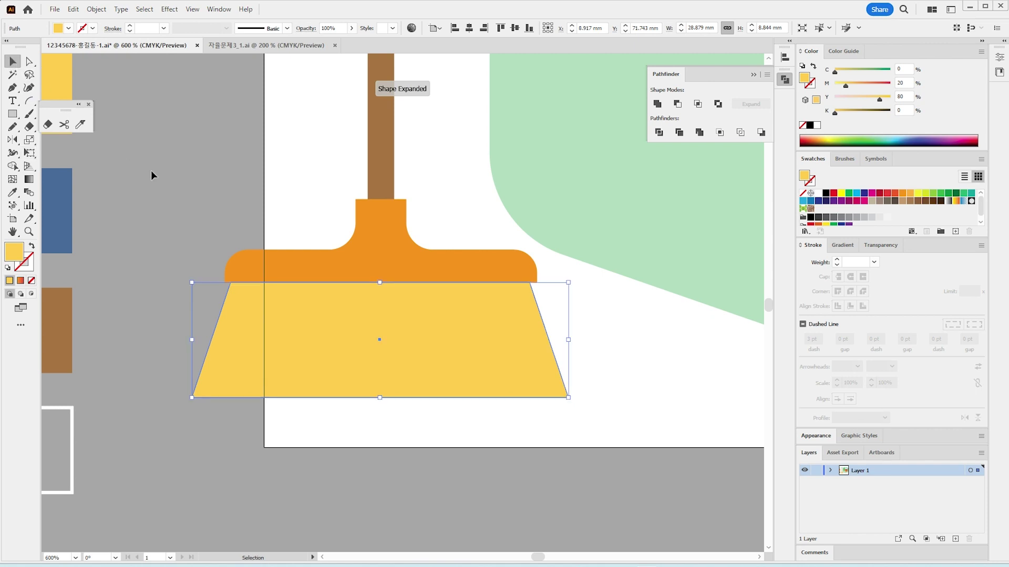
pyautogui.click(150, 171)
# Draw a narrow triangle about 0.7 by 14.2 mm over the left part of the yellow trapezoid and fill it with the head's orange.
pyautogui.click(13, 114)
pyautogui.click(13, 117)
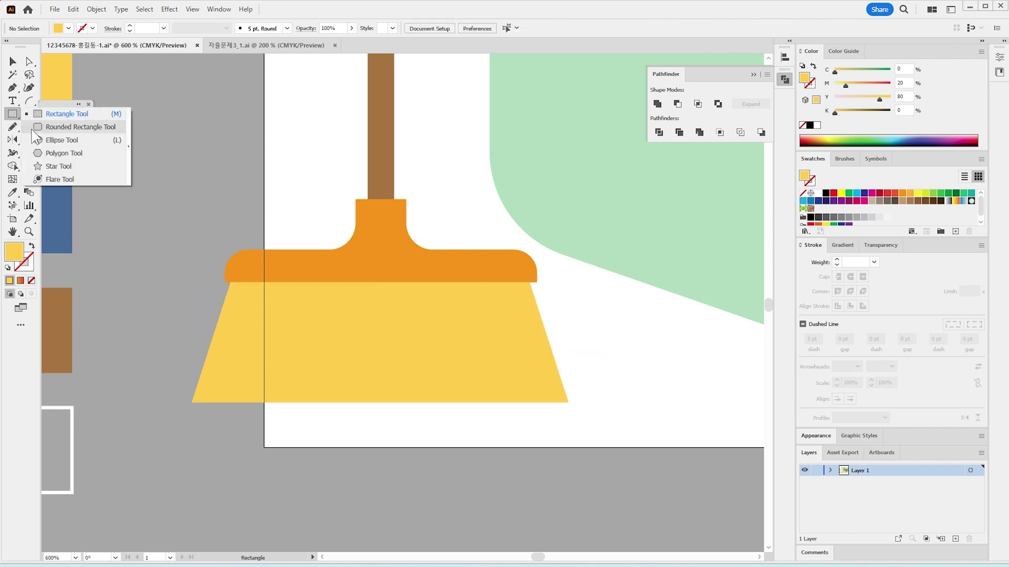
pyautogui.click(68, 153)
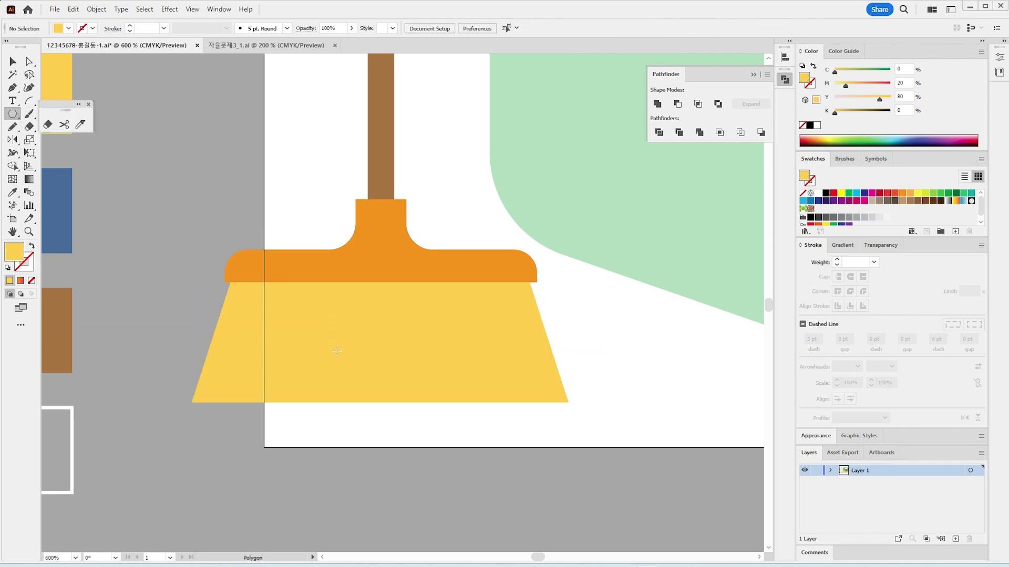
pyautogui.moveTo(338, 352); pyautogui.dragTo(443, 415)
pyautogui.press('Up')
pyautogui.press('Up')
pyautogui.press('Down')
pyautogui.press('Down')
pyautogui.moveTo(444, 321); pyautogui.dragTo(242, 324)
pyautogui.press('i')
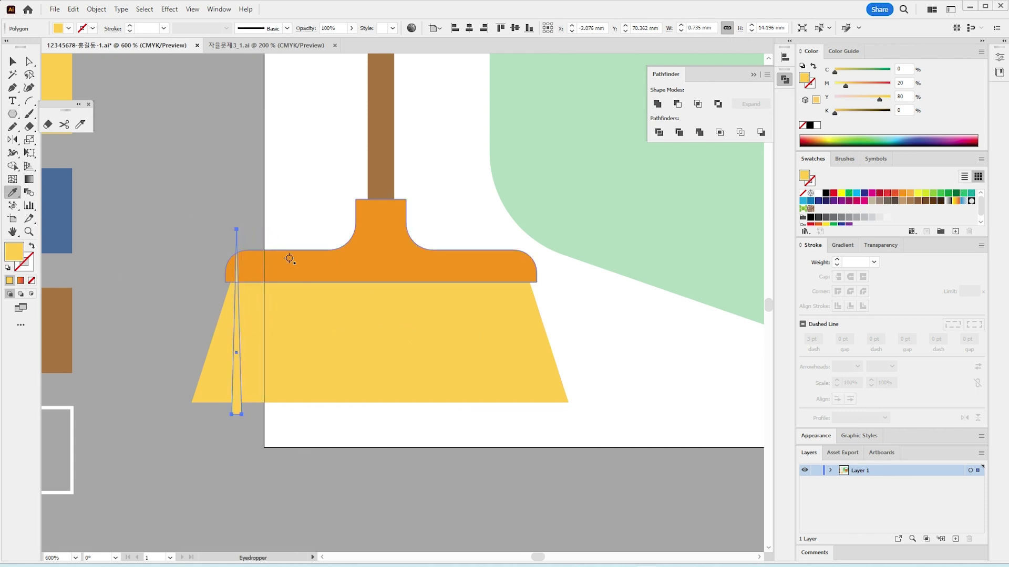
pyautogui.click(289, 258)
pyautogui.press('v')
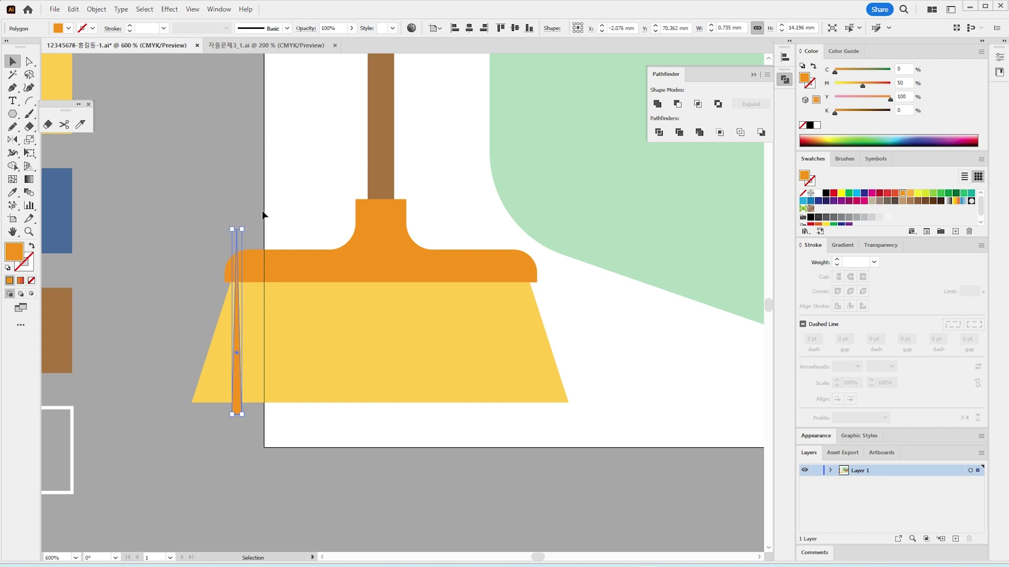
# Turn the orange triangle point-down, shrink it and fit it just inside the trapezoid's left slanted edge, starting under the orange head.
pyautogui.hotkey('ctrl', '+')
pyautogui.hotkey('ctrl', '+')
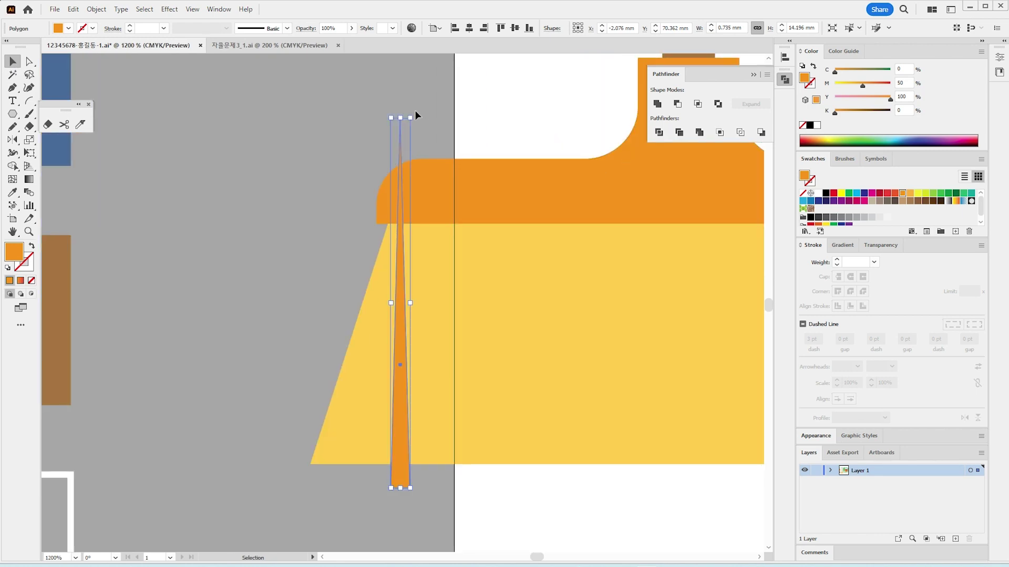
pyautogui.moveTo(417, 118); pyautogui.dragTo(358, 488)
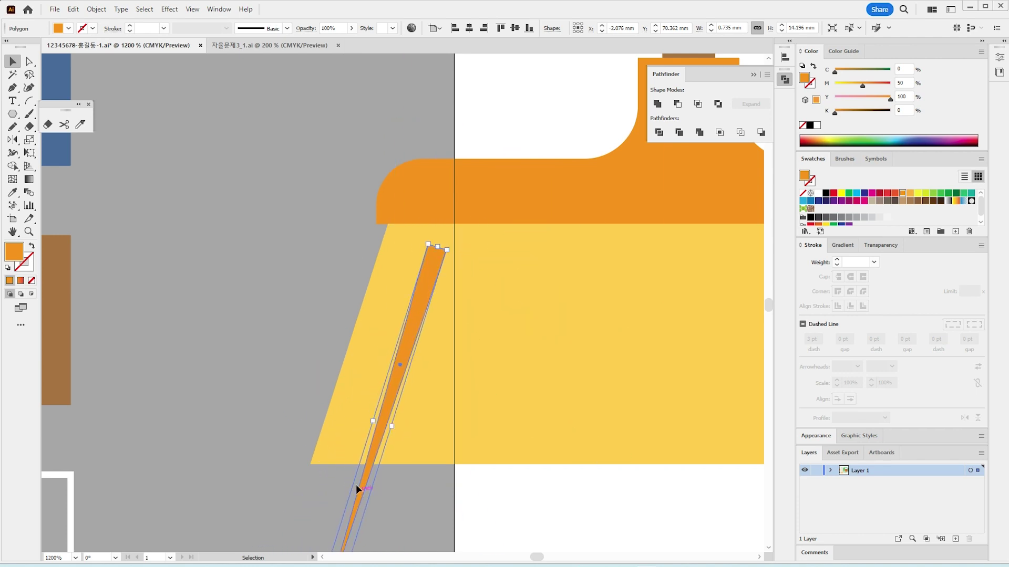
pyautogui.moveTo(392, 398); pyautogui.dragTo(364, 397)
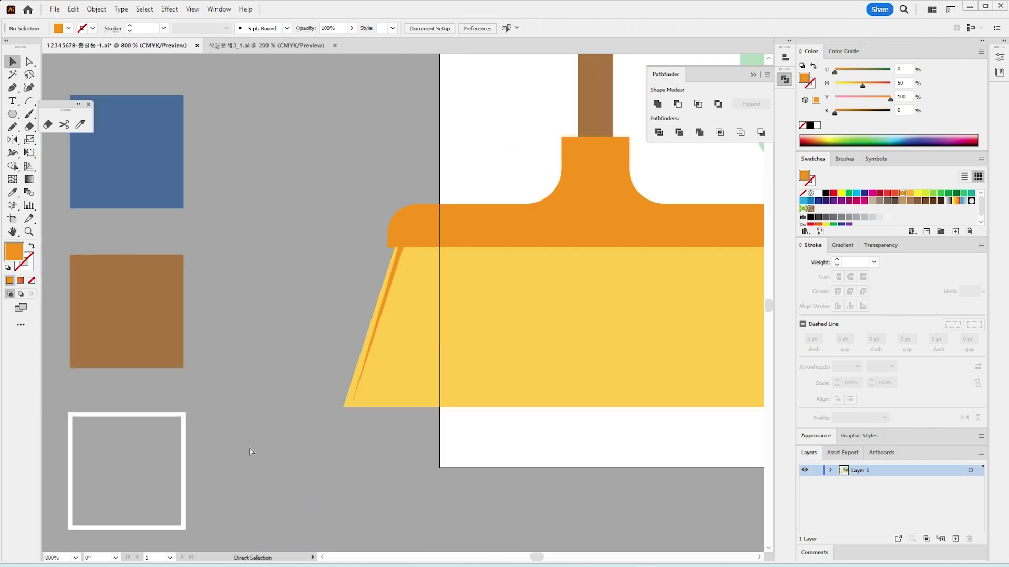
pyautogui.hotkey('ctrl', '-')
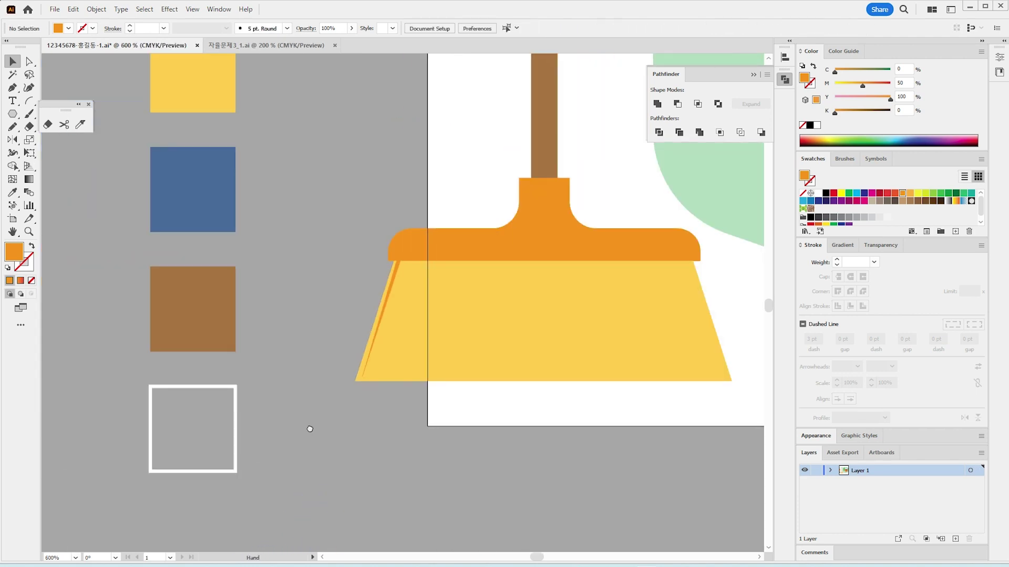
# Reflect a copy of the orange sliver across a vertical axis through the centre of the yellow trapezoid.
pyautogui.hscroll(5, 168, 322)
pyautogui.click(164, 323)
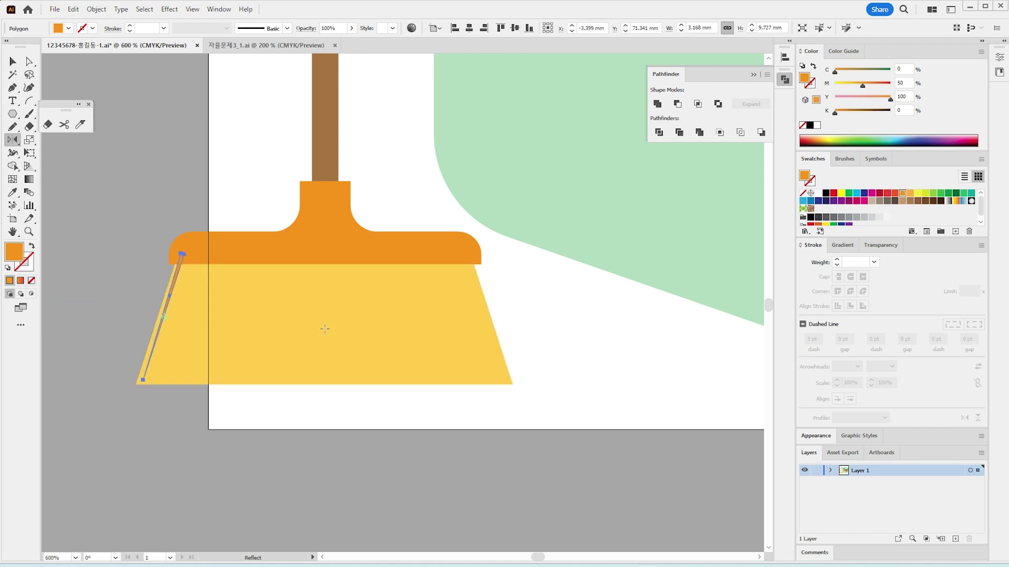
pyautogui.press('o')
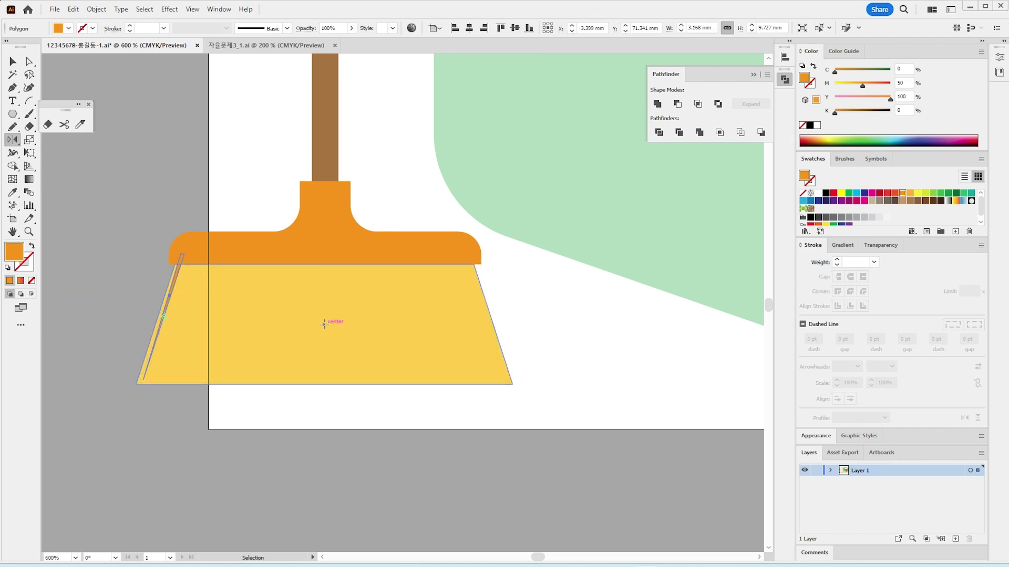
pyautogui.click(324, 323)
pyautogui.keyDown('alt'); pyautogui.click(324, 324); pyautogui.keyUp('alt')
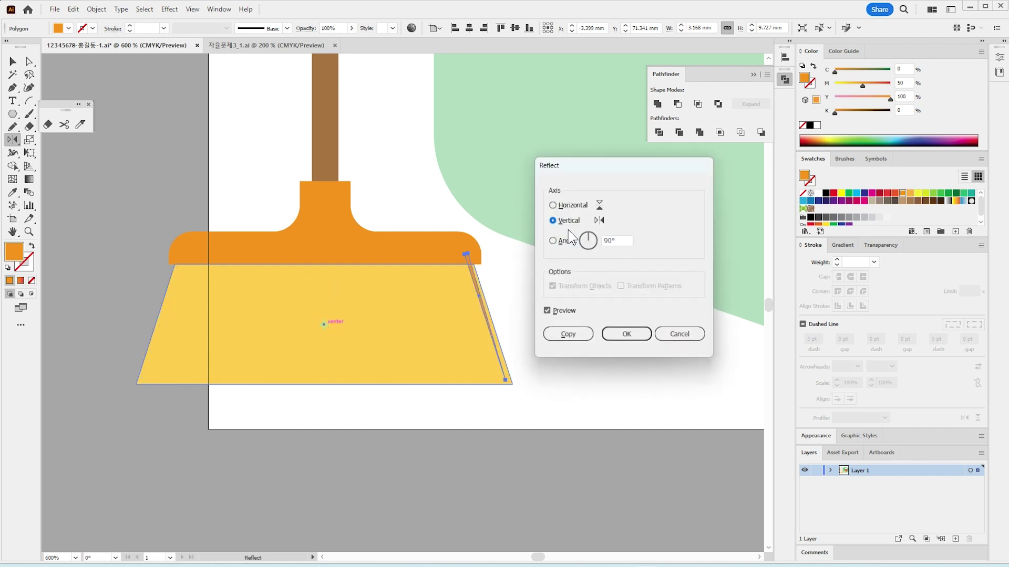
pyautogui.click(613, 225)
pyautogui.click(568, 334)
pyautogui.press('v')
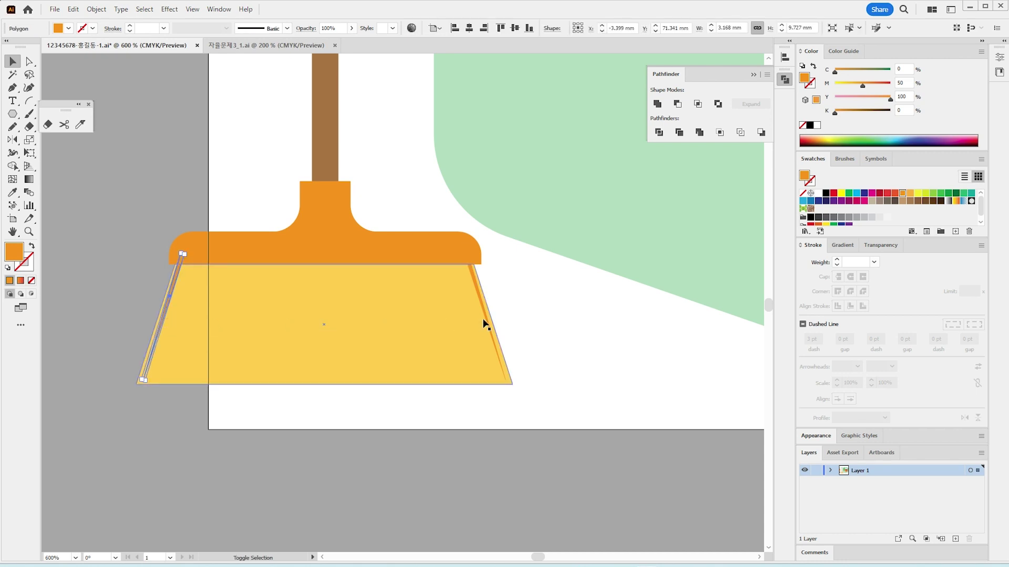
# Blend the left and right orange slivers using Specified Steps spacing with 20 steps.
pyautogui.keyDown('shift'); pyautogui.click(487, 322); pyautogui.keyUp('shift')
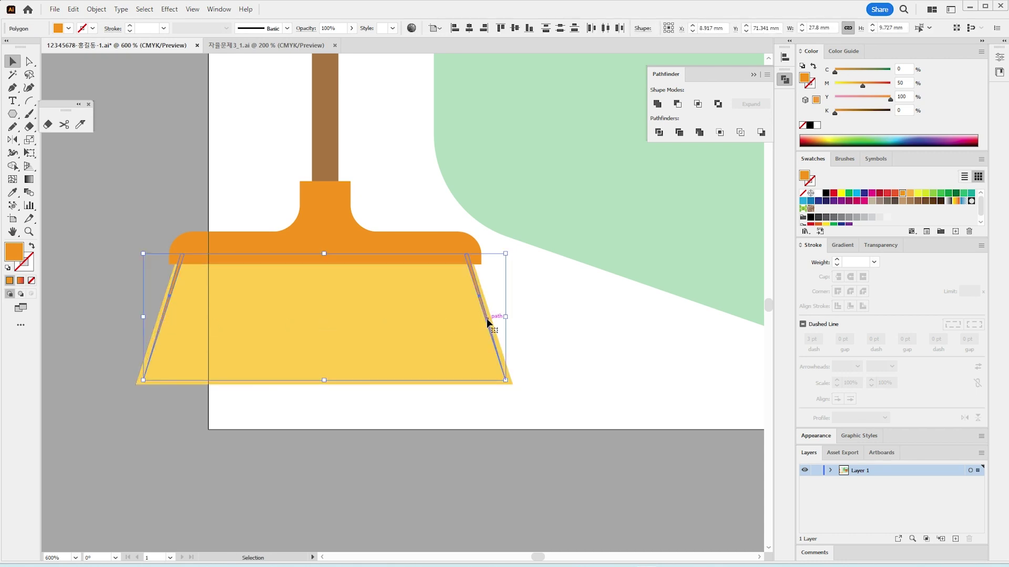
pyautogui.press('w')
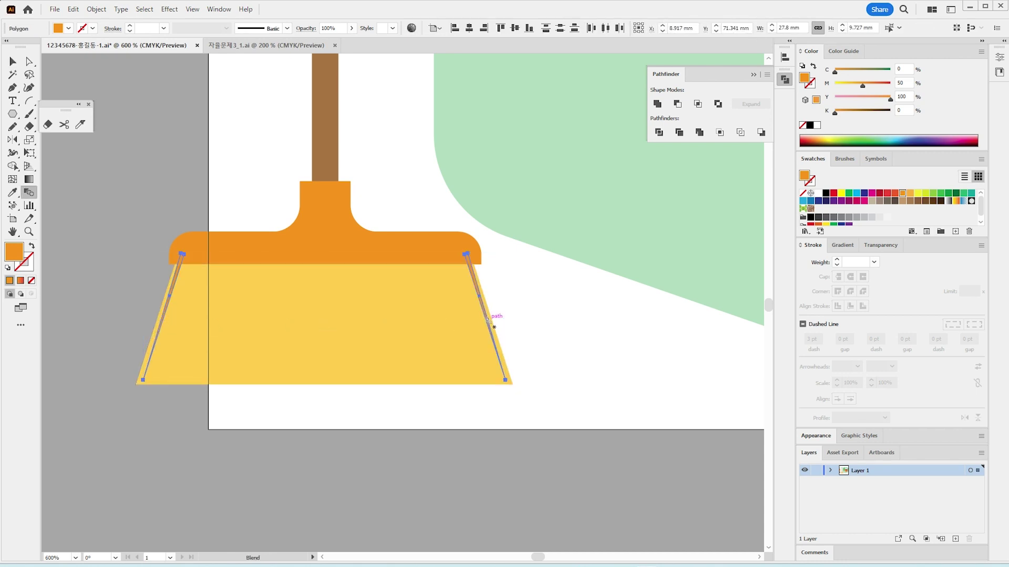
pyautogui.hotkey('ctrl', 'alt', 'b')
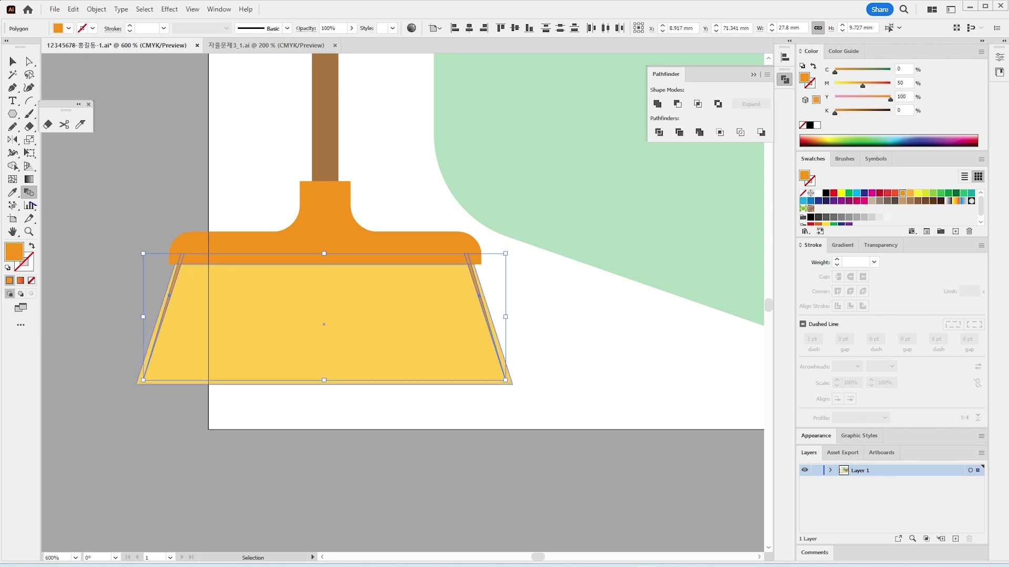
pyautogui.doubleClick(28, 193)
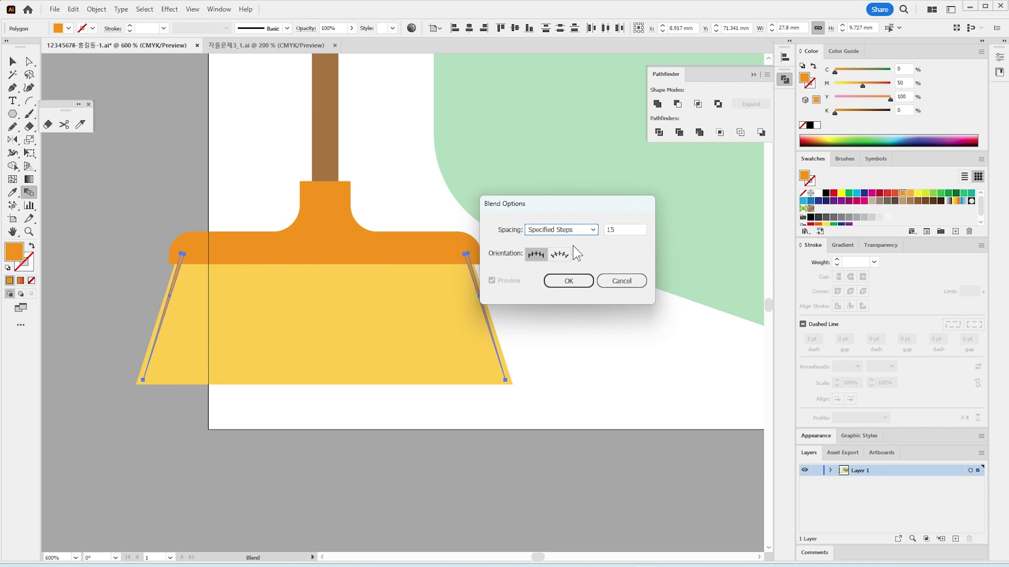
pyautogui.doubleClick(632, 229)
pyautogui.write('20')
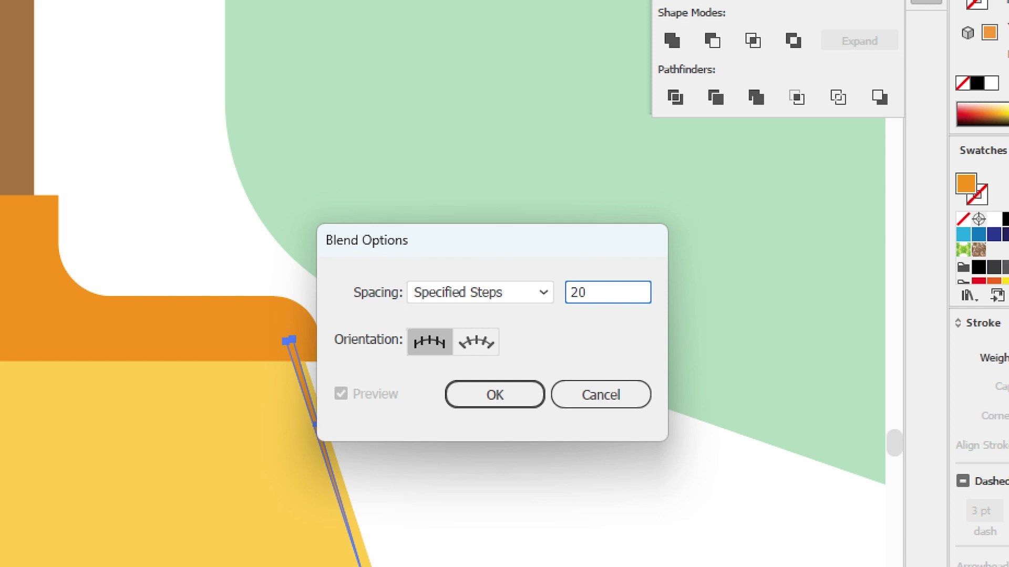
pyautogui.moveTo(400, 276); pyautogui.dragTo(656, 317)
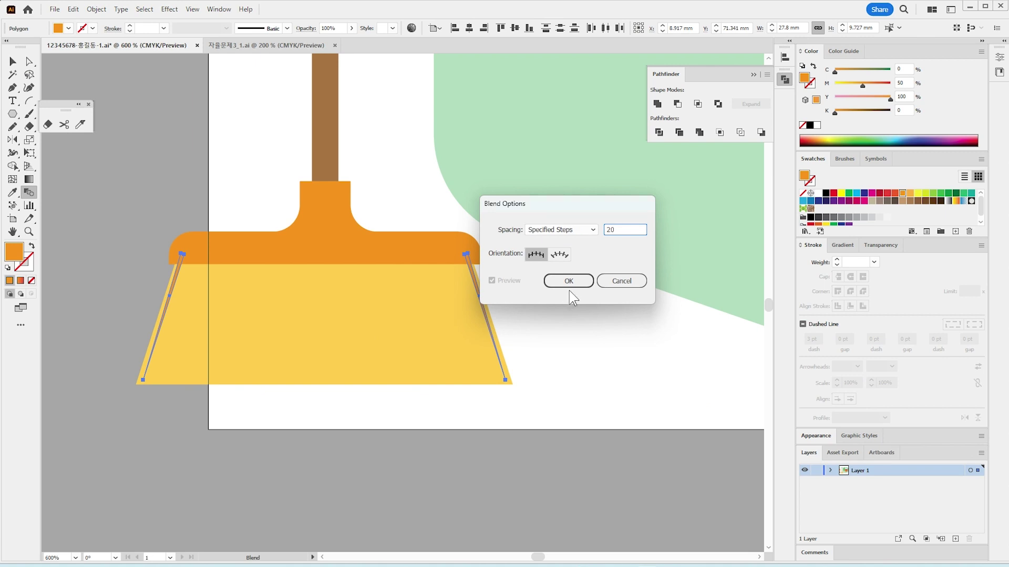
pyautogui.click(494, 394)
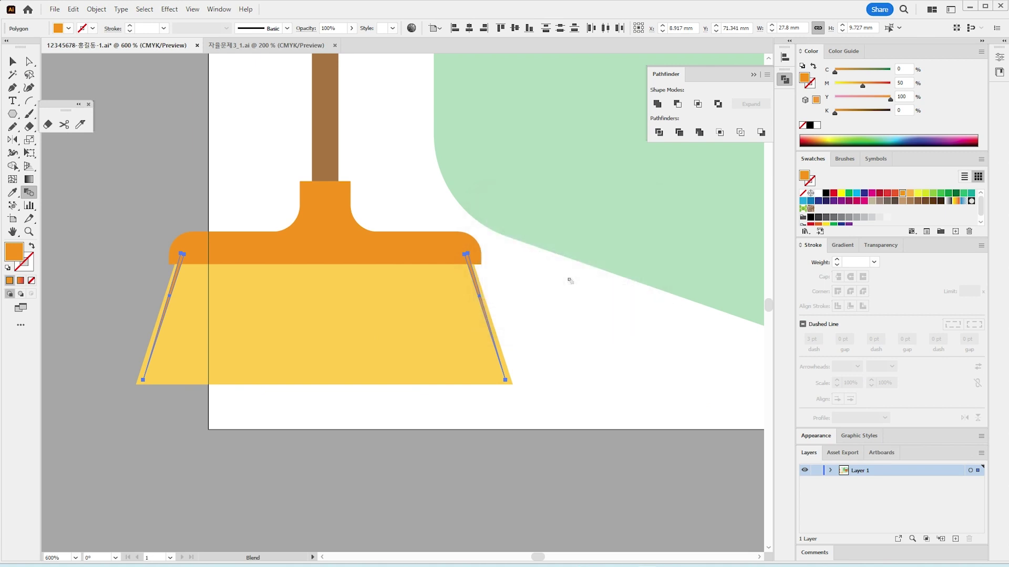
pyautogui.hotkey('ctrl', 'alt', 'b')
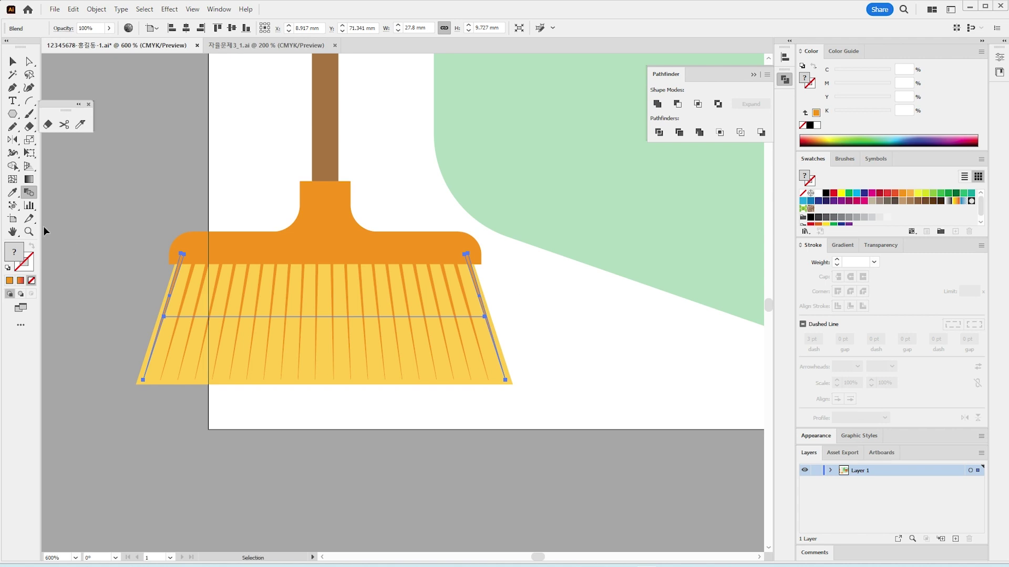
# Increase the bristle blend to 40 specified steps and deselect it.
pyautogui.press('ctrl')
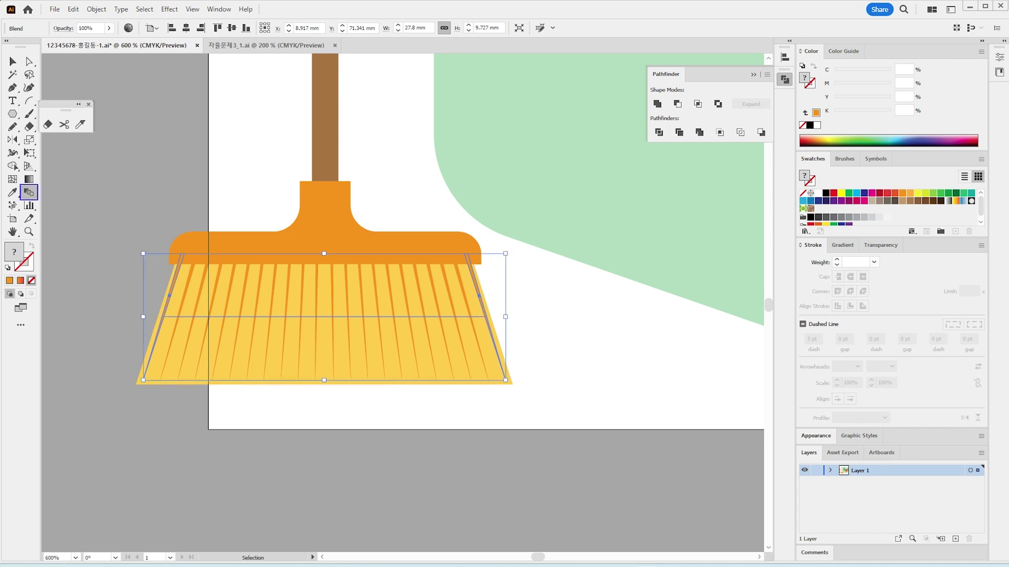
pyautogui.click(29, 192)
pyautogui.press('Return')
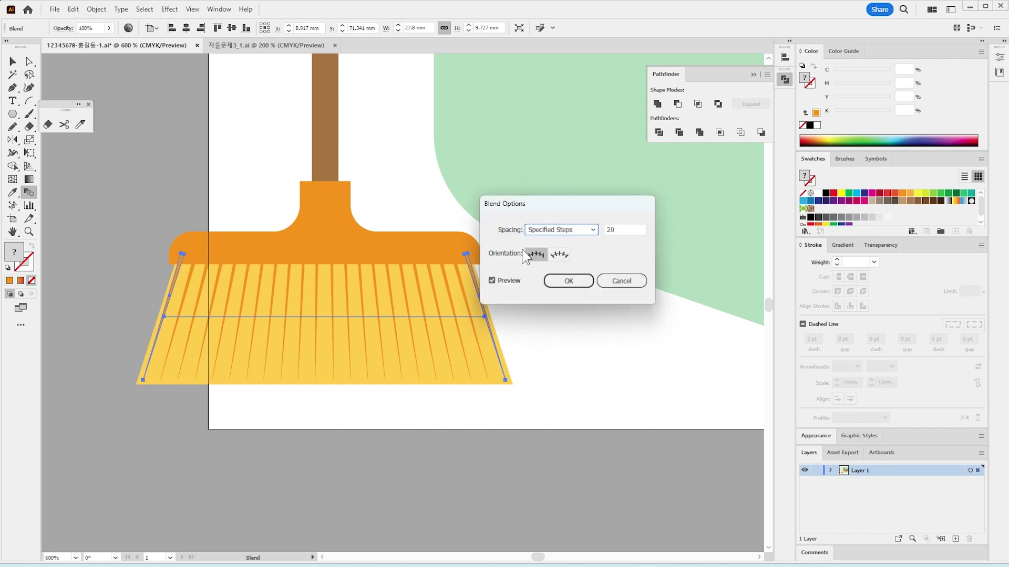
pyautogui.write('4')
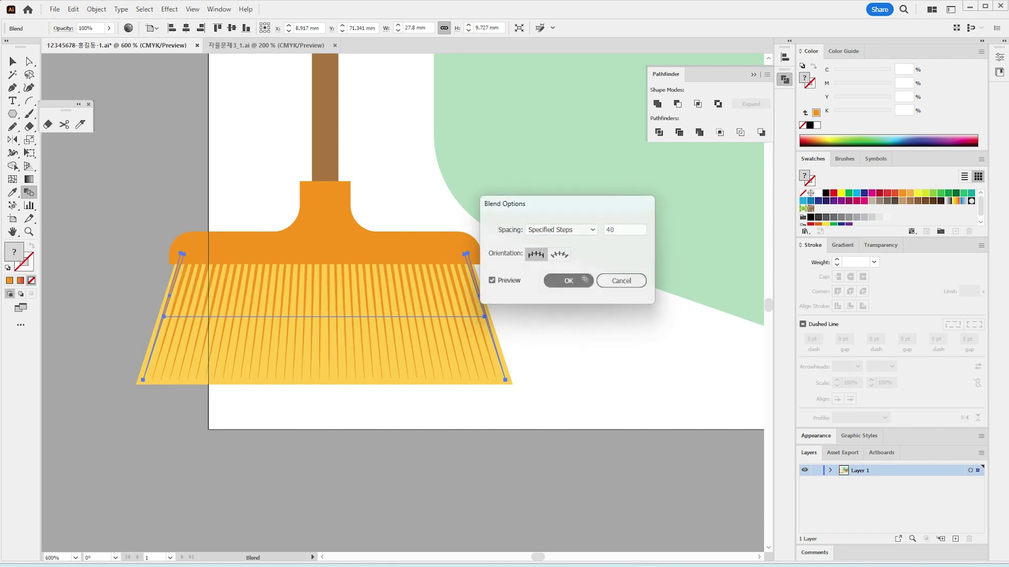
pyautogui.click(585, 282)
pyautogui.click(12, 61)
pyautogui.click(333, 528)
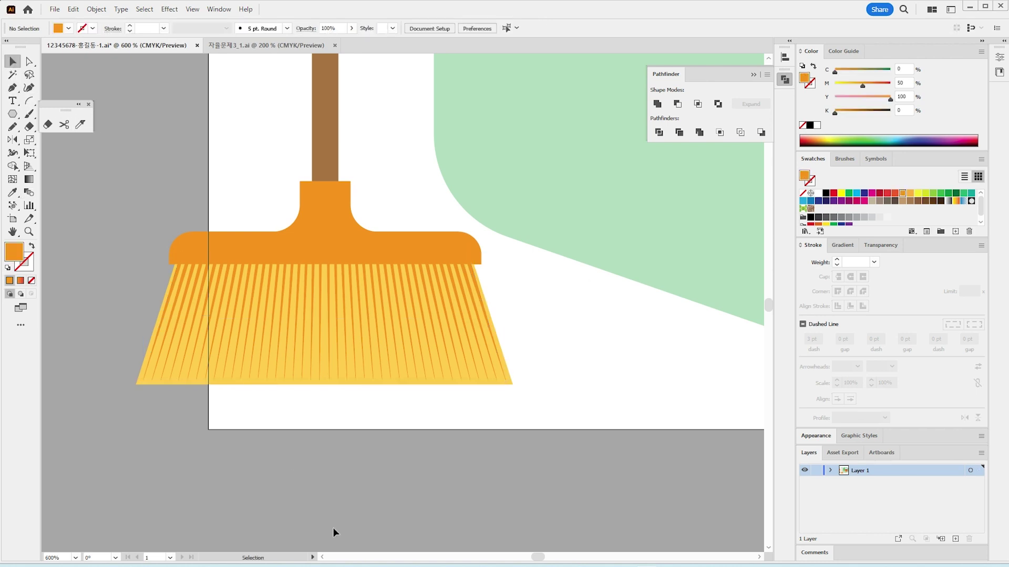
# Group all the parts of the broom into one object.
pyautogui.hotkey('ctrl', '-')
pyautogui.hotkey('ctrl', '-')
pyautogui.hotkey('ctrl', '-')
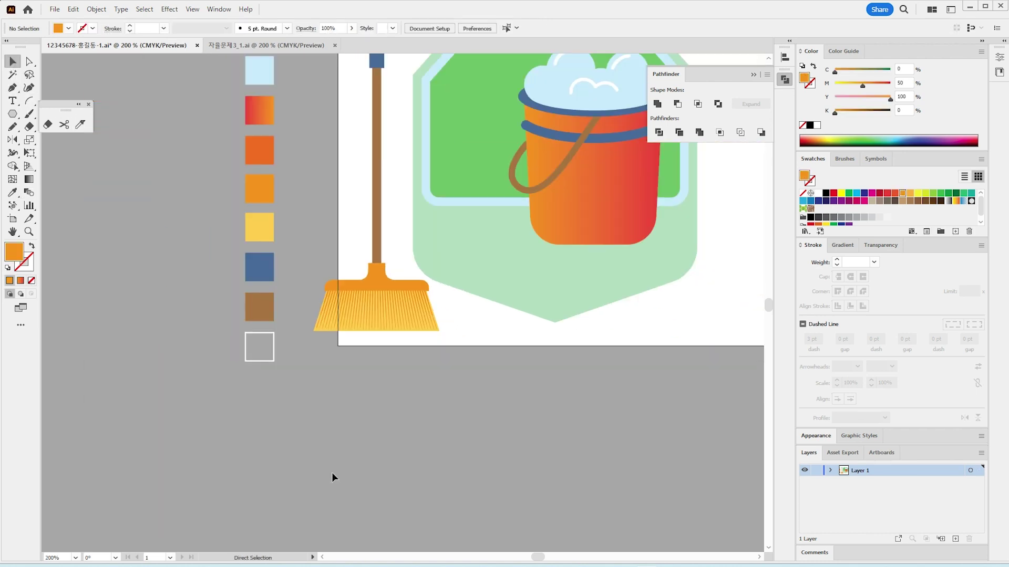
pyautogui.scroll(2, 328, 156)
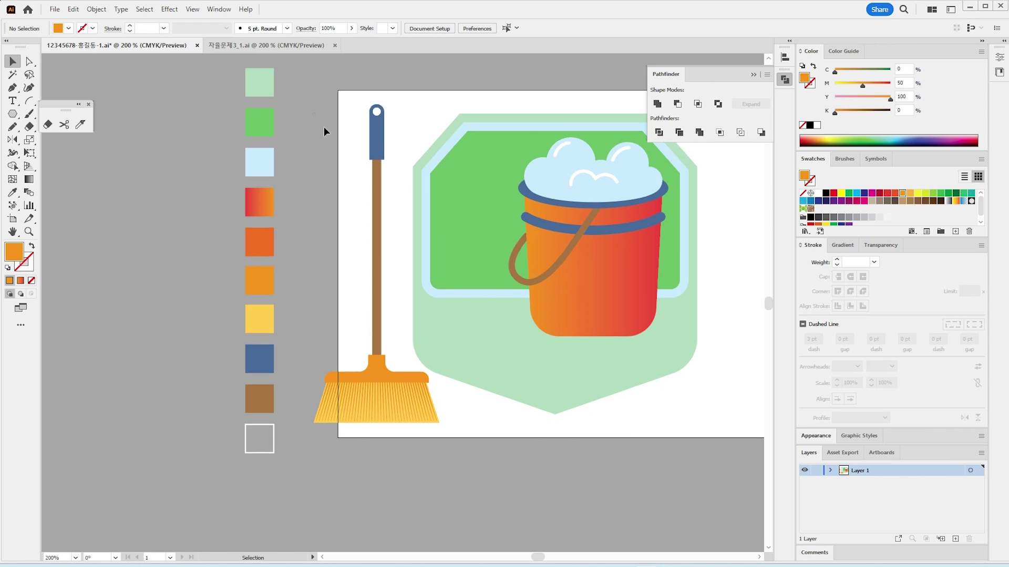
pyautogui.moveTo(323, 127); pyautogui.dragTo(405, 438)
pyautogui.hotkey('ctrl', 'g')
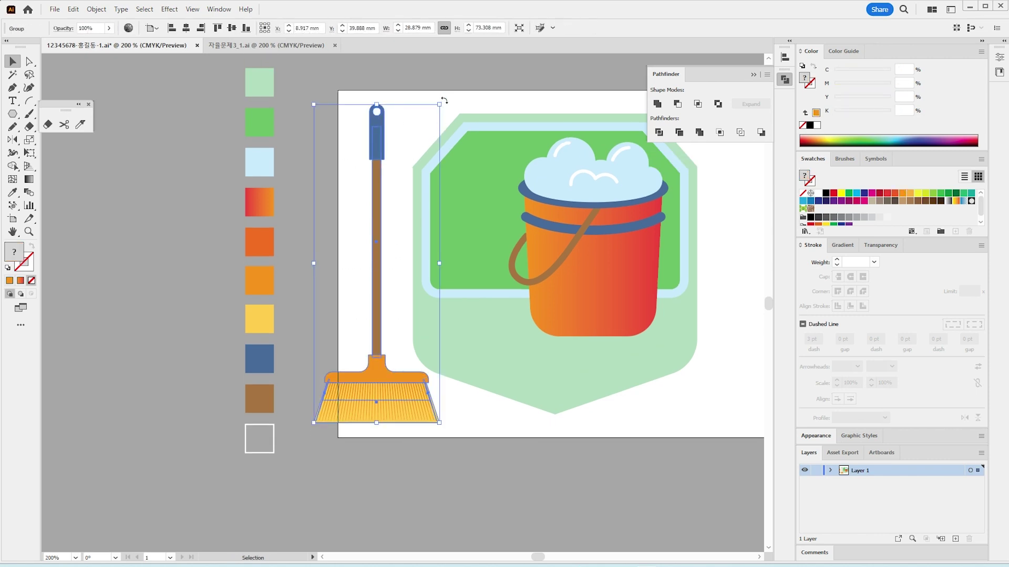
# Tilt the broom group clockwise and place it across the badge's left side, with its head at the lower left.
pyautogui.moveTo(444, 100); pyautogui.dragTo(504, 142)
pyautogui.moveTo(391, 215); pyautogui.dragTo(485, 194)
pyautogui.click(532, 453)
pyautogui.moveTo(532, 453); pyautogui.dragTo(395, 436)
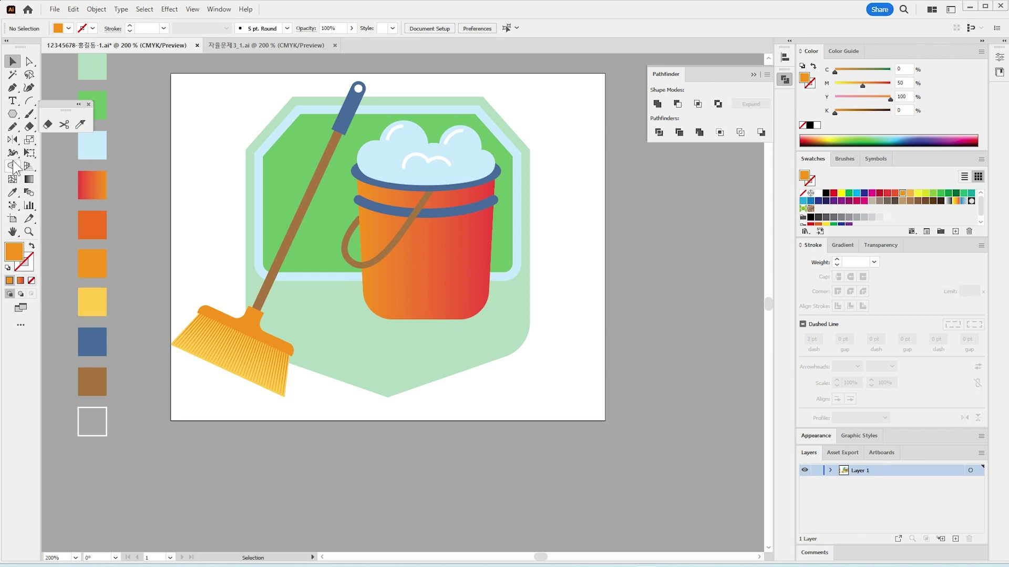
# Draw a banner rectangle about 65.6 × 10.4 mm below the bucket and fill it with the dark orange sample (M 70, Y 100).
pyautogui.click(13, 112)
pyautogui.moveTo(13, 112); pyautogui.dragTo(42, 112)
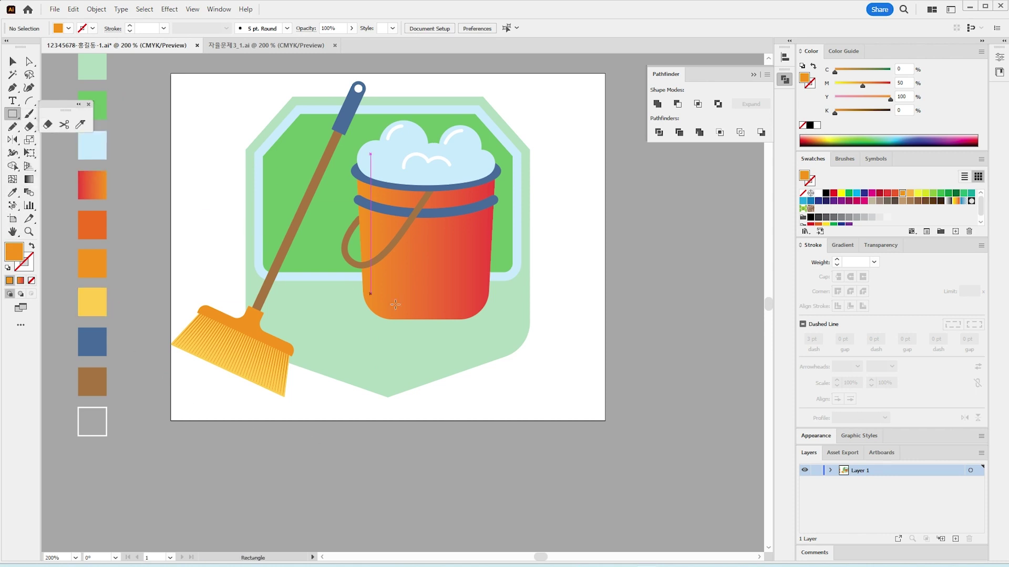
pyautogui.moveTo(277, 328); pyautogui.dragTo(562, 373)
pyautogui.click(14, 193)
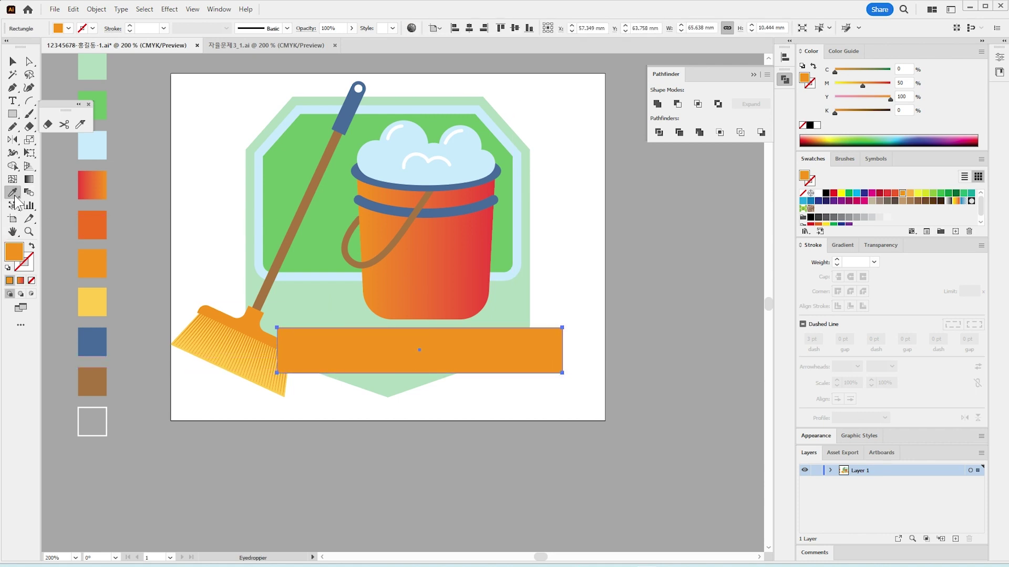
pyautogui.click(98, 225)
pyautogui.click(13, 61)
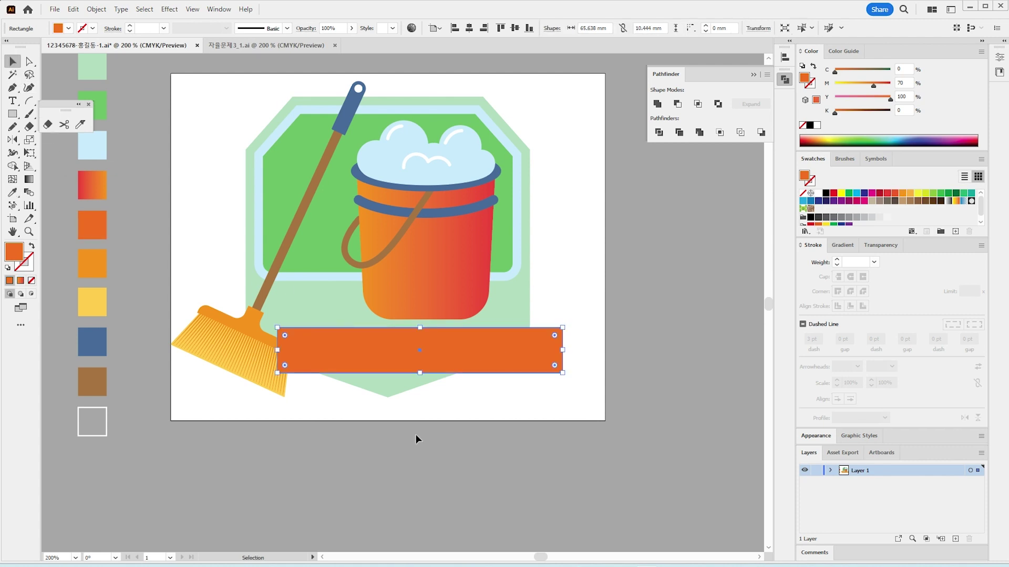
pyautogui.click(415, 436)
# Add the point text "LET'S CLEAN UP" on the orange banner.
pyautogui.press('t')
pyautogui.click(345, 353)
pyautogui.hotkey('ctrl', '+')
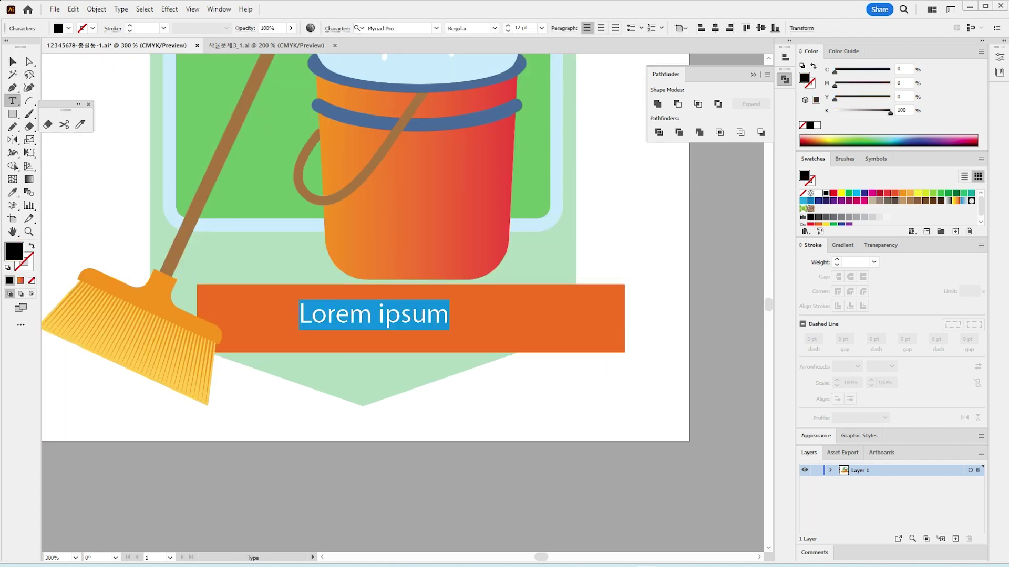
pyautogui.click(312, 308)
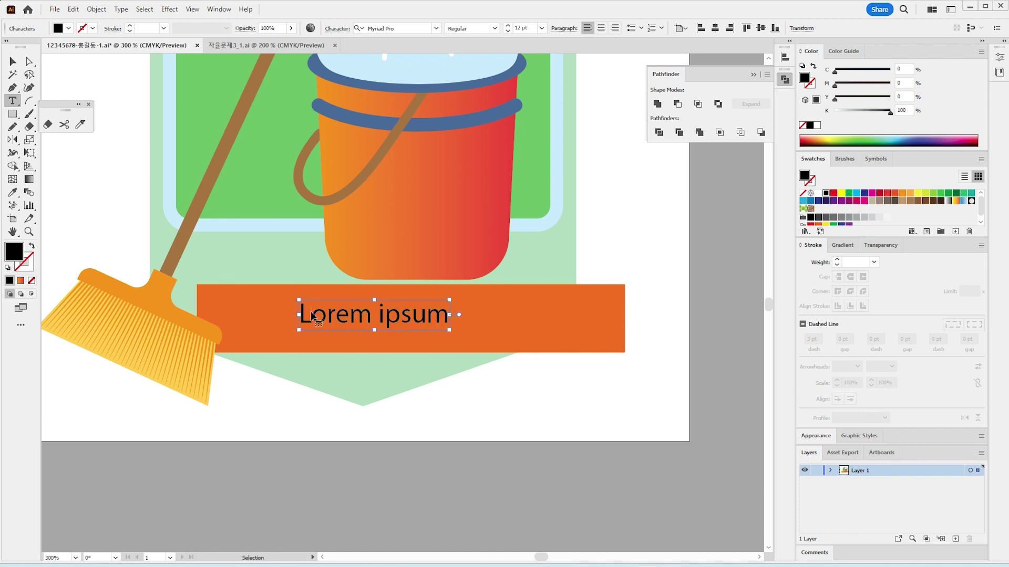
pyautogui.hotkey('ctrl', 'a')
pyautogui.write("LET'S CLEAN UP")
pyautogui.hotkey('ctrl', 'a')
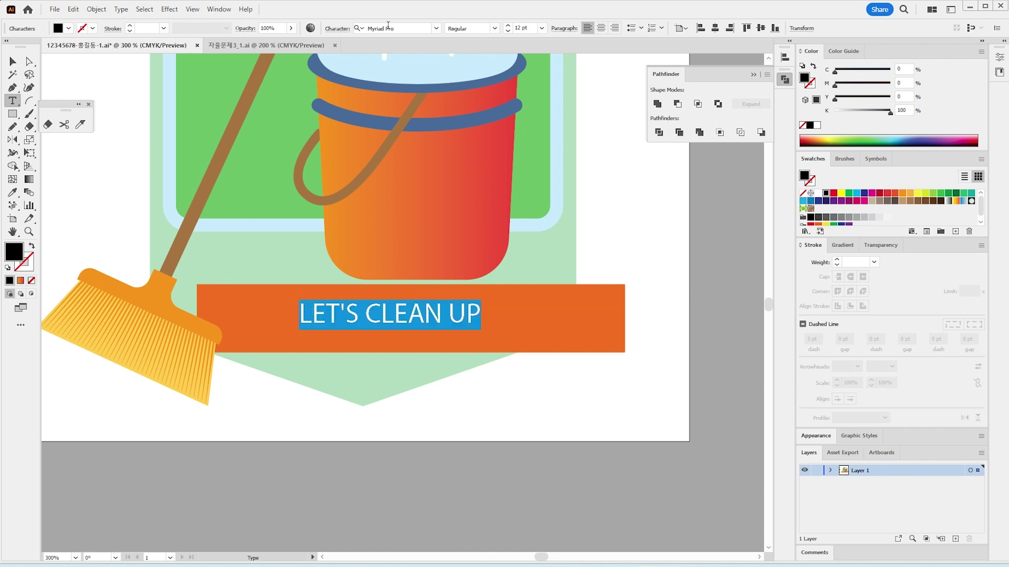
# Format the banner text as Times New Roman Bold, 17 pt, with a white fill.
pyautogui.click(436, 28)
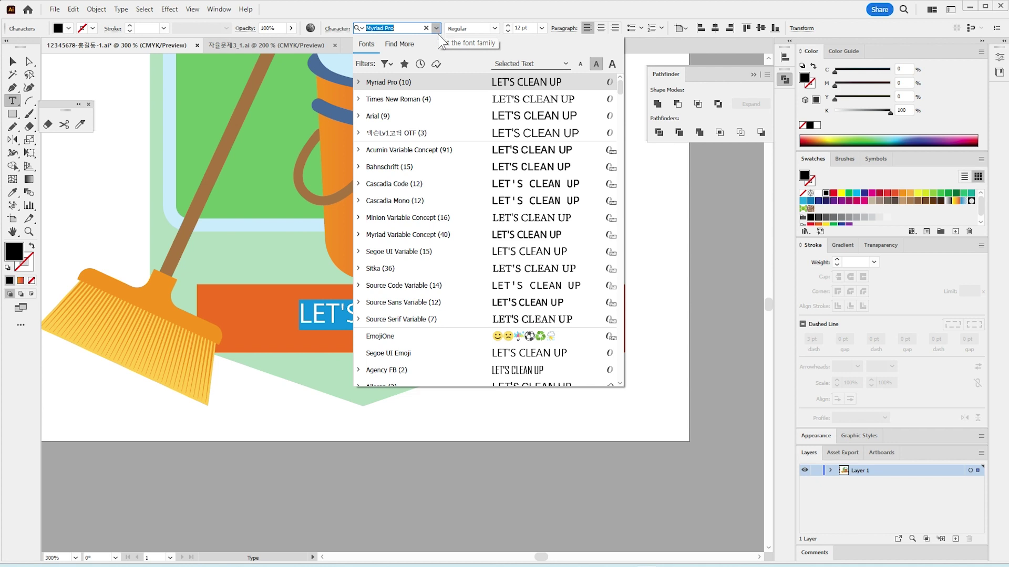
pyautogui.click(430, 99)
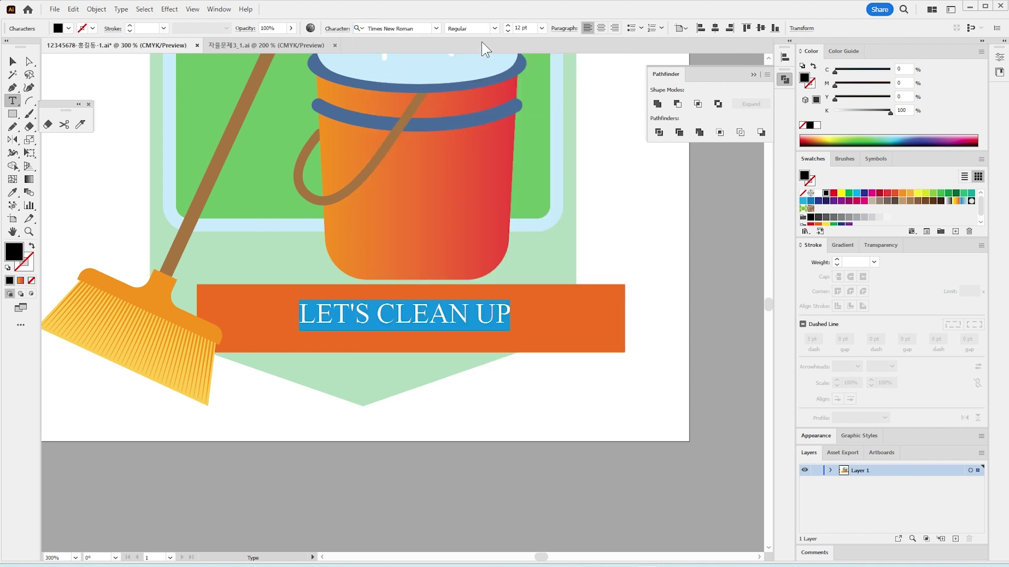
pyautogui.click(494, 29)
pyautogui.click(474, 66)
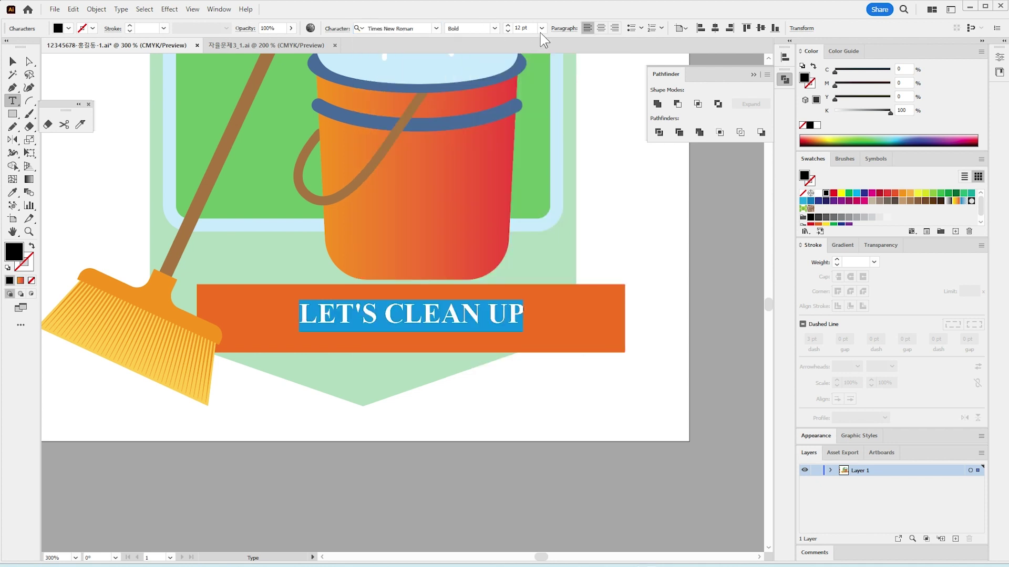
pyautogui.click(526, 28)
pyautogui.click(508, 26)
pyautogui.click(508, 26)
pyautogui.click(507, 26)
pyautogui.click(507, 26)
pyautogui.click(508, 25)
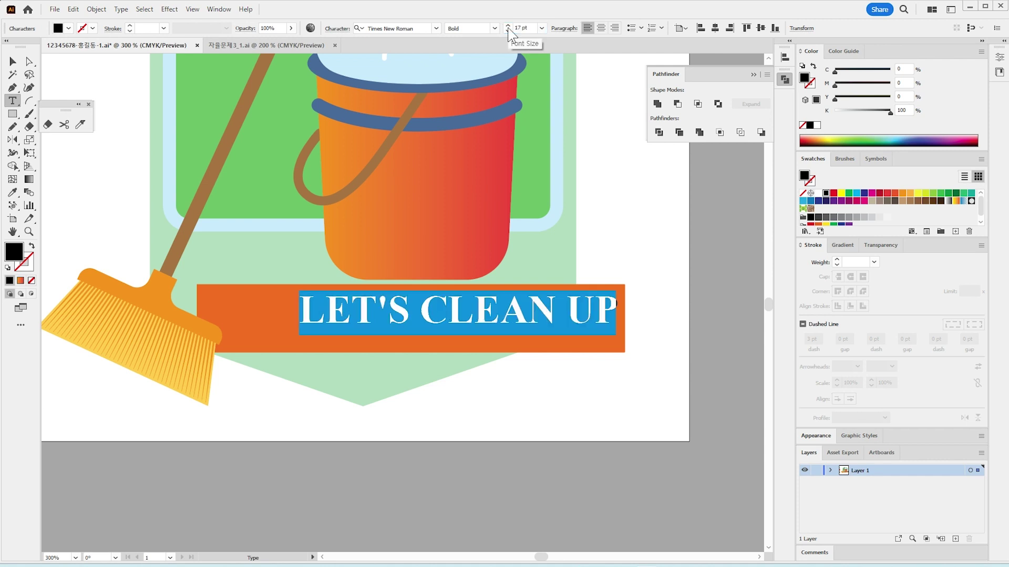
pyautogui.click(817, 125)
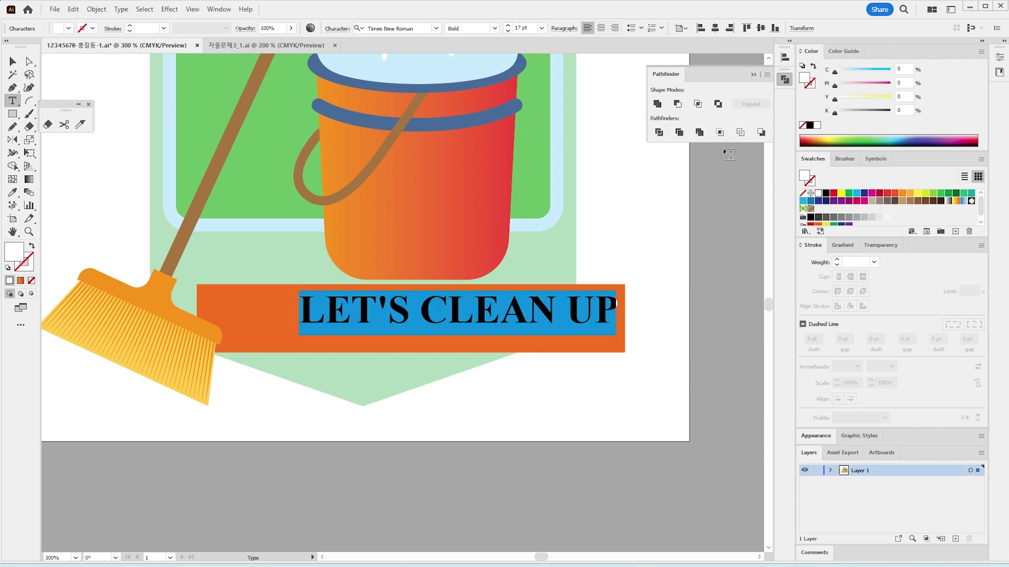
# Colour the words "CLEAN UP" blue with C 80, M 60, Y 20.
pyautogui.moveTo(421, 311); pyautogui.dragTo(631, 337)
pyautogui.click(900, 68)
pyautogui.write('80')
pyautogui.press('Return')
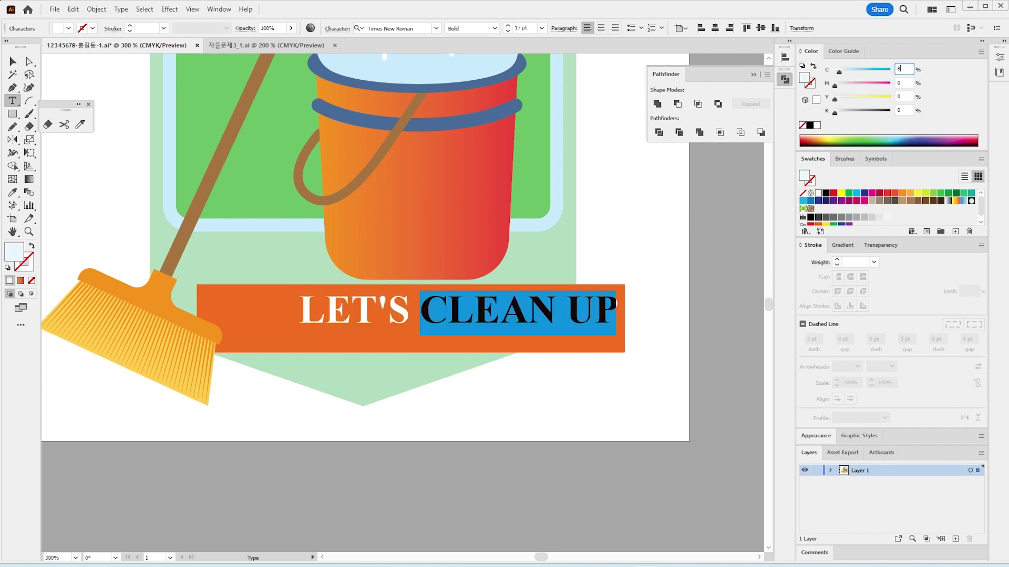
pyautogui.click(898, 82)
pyautogui.write('60')
pyautogui.press('Return')
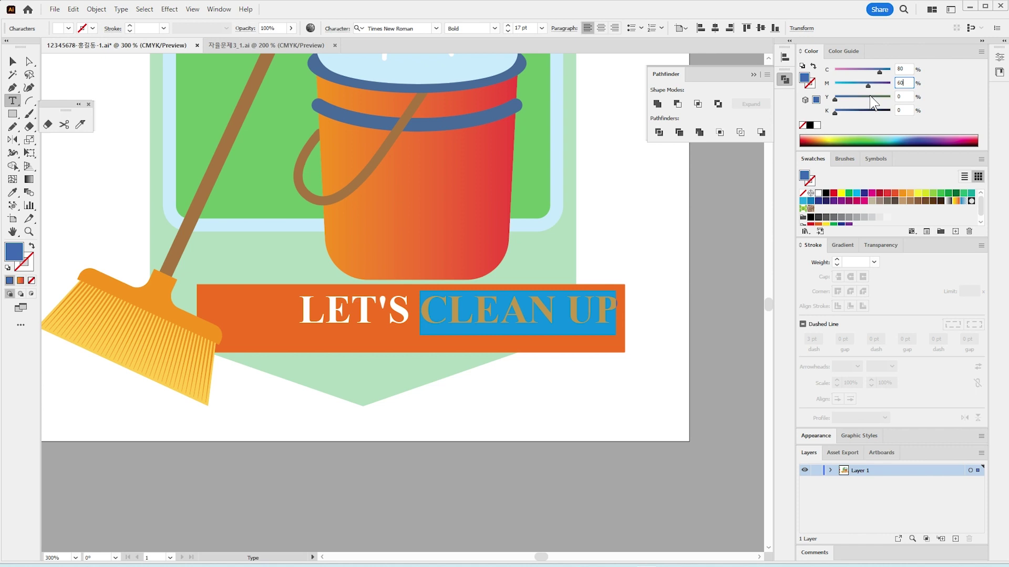
pyautogui.click(899, 97)
pyautogui.write('20')
pyautogui.press('Return')
pyautogui.press('Escape')
# Raise the orange banner's lower edge closer to the lettering and move the text slightly to the left.
pyautogui.click(434, 350)
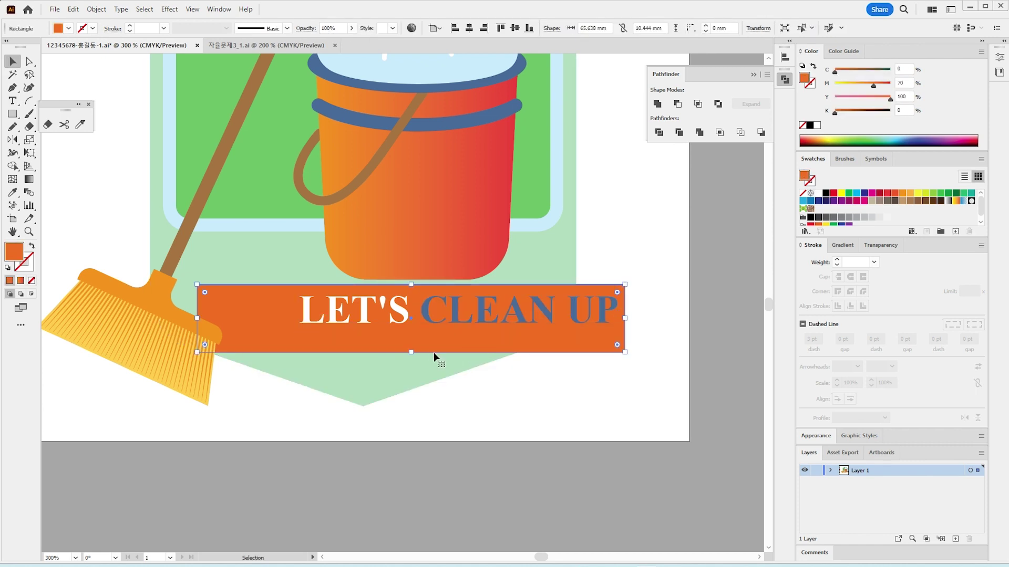
pyautogui.moveTo(413, 352); pyautogui.dragTo(411, 335)
pyautogui.click(408, 324)
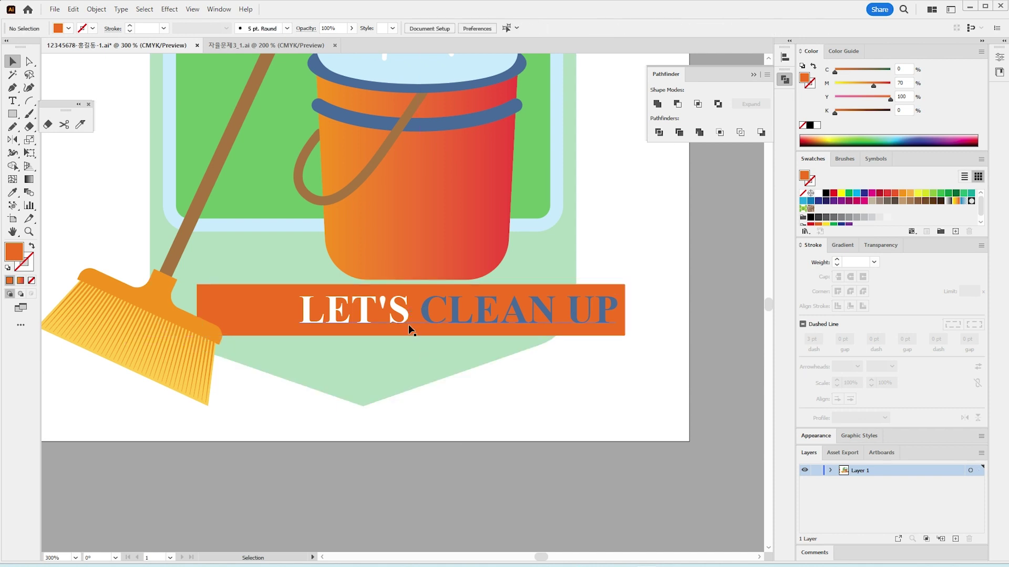
pyautogui.moveTo(459, 314); pyautogui.dragTo(441, 313)
# Draw a horizontal line about 65.6 mm long across the banner, just inside its upper edge.
pyautogui.click(29, 100)
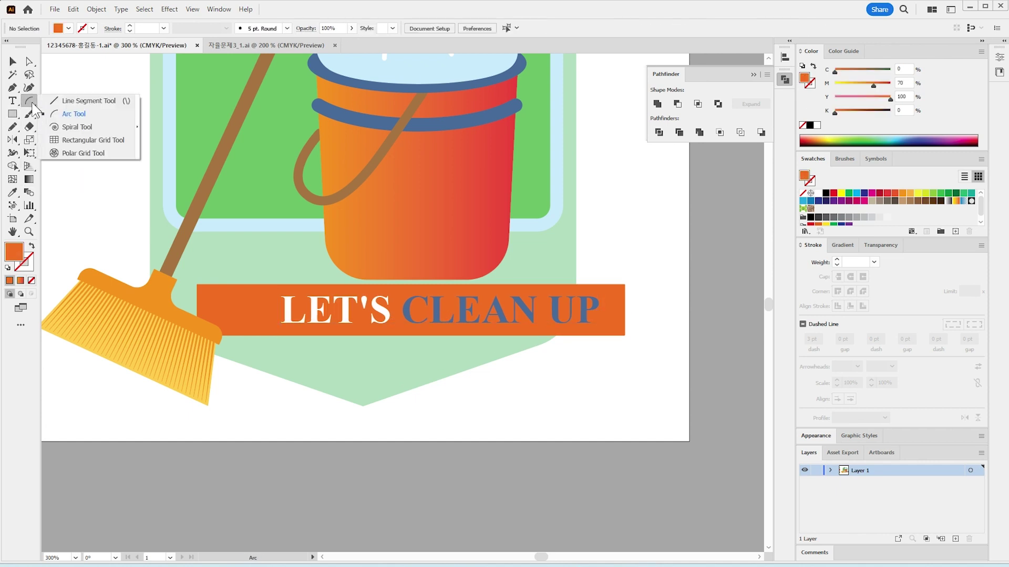
pyautogui.moveTo(95, 197); pyautogui.dragTo(122, 224)
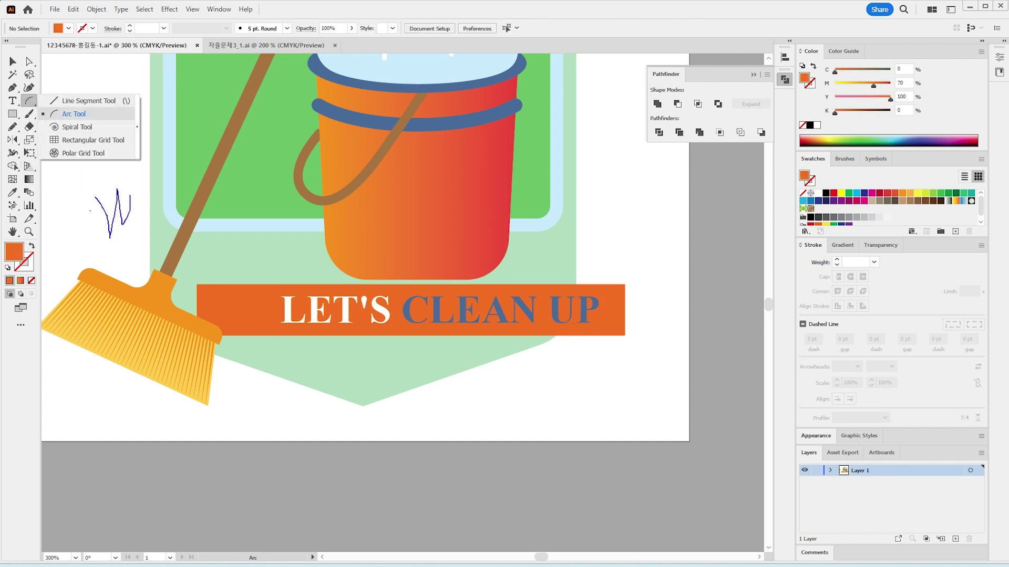
pyautogui.click(30, 101)
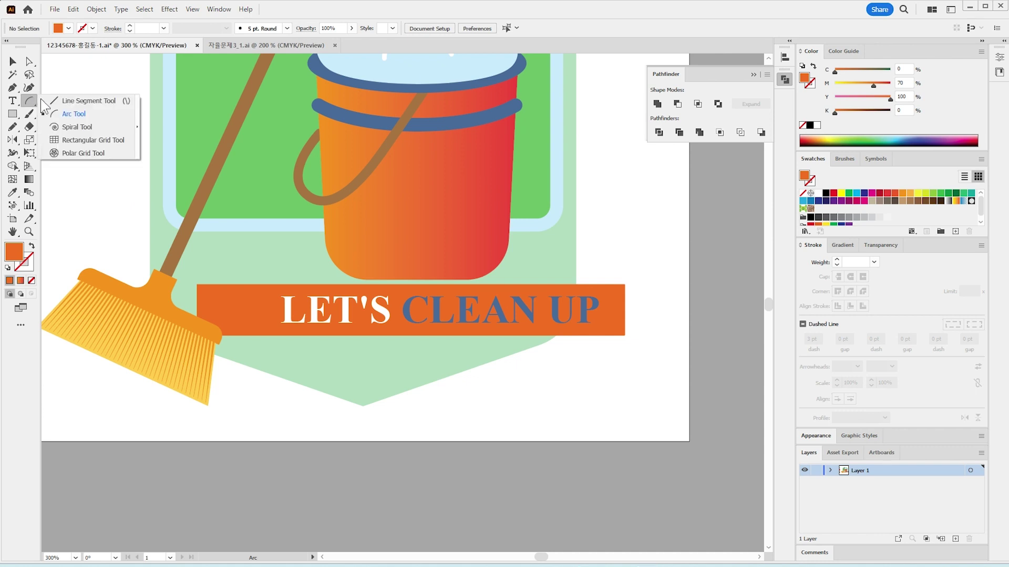
pyautogui.click(42, 100)
pyautogui.moveTo(610, 290); pyautogui.dragTo(625, 290)
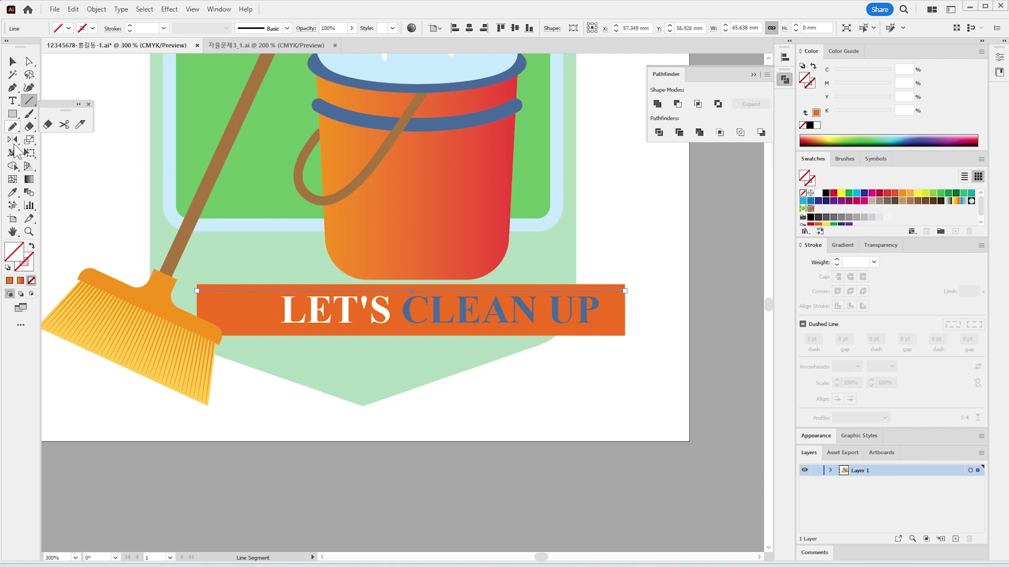
# Give the line the white outlined sample's stroke and make it a dashed line with 3 pt dashes.
pyautogui.click(13, 192)
pyautogui.moveTo(52, 199); pyautogui.dragTo(402, 208)
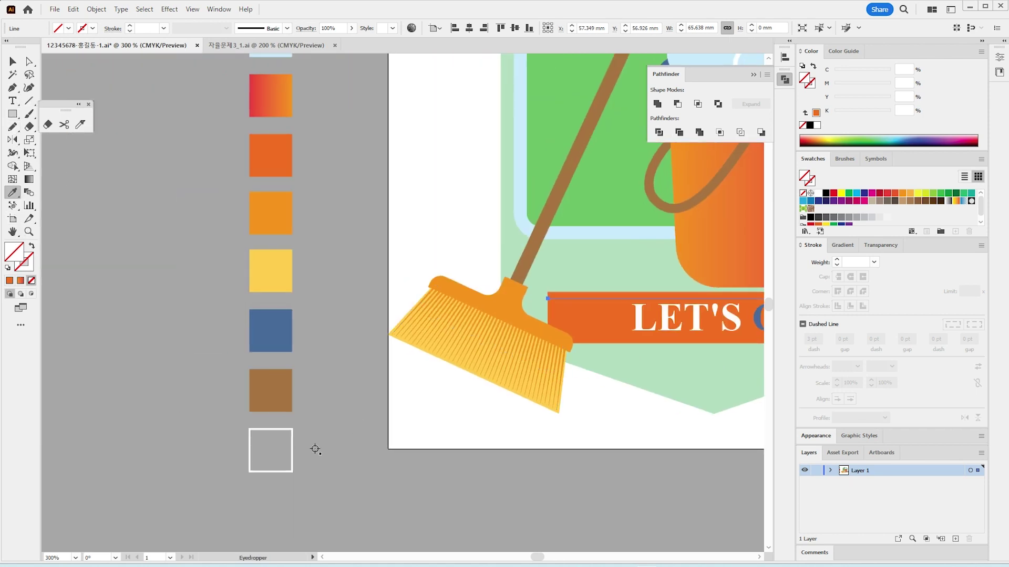
pyautogui.click(292, 449)
pyautogui.moveTo(699, 362); pyautogui.dragTo(497, 365)
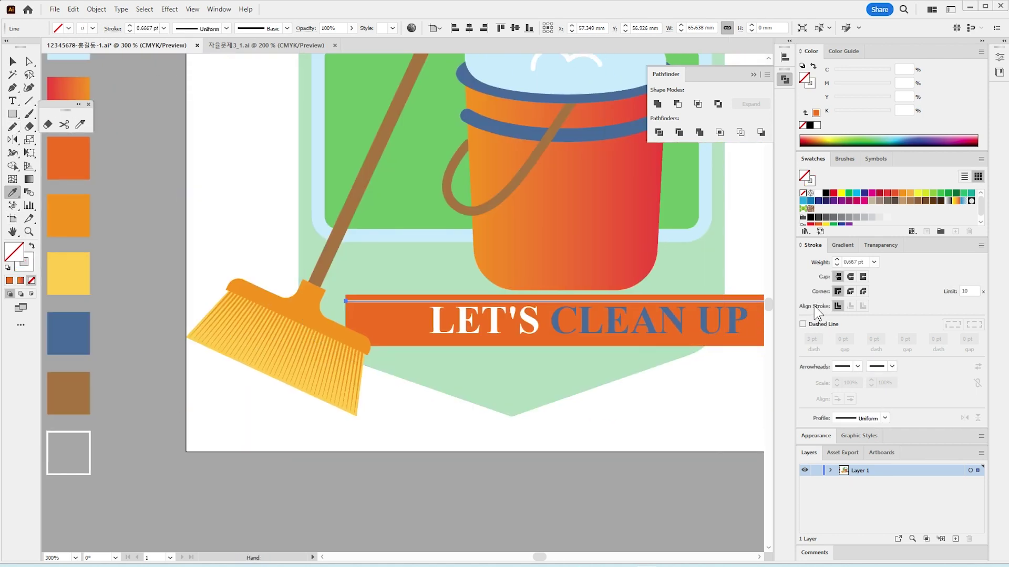
pyautogui.click(820, 324)
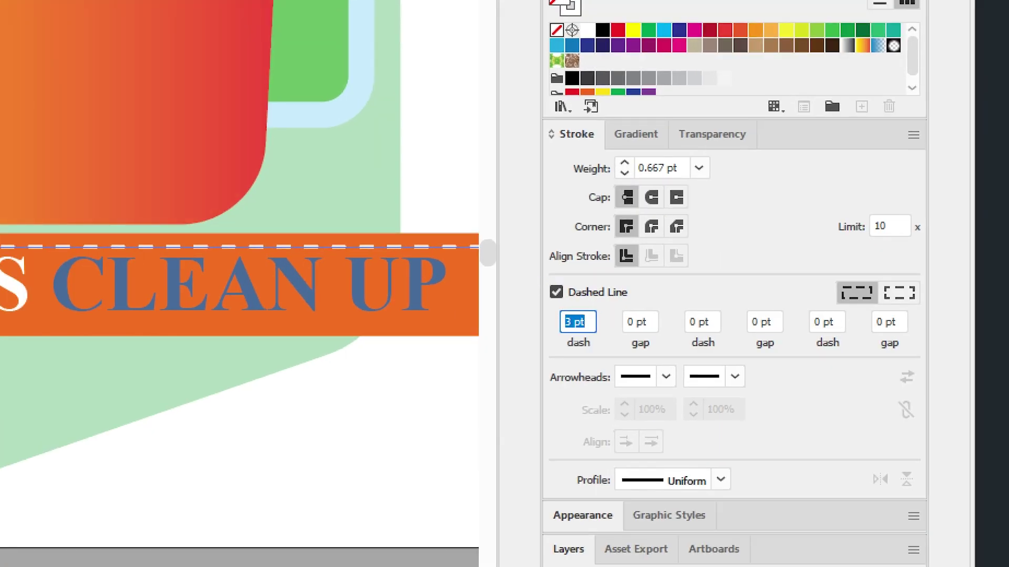
pyautogui.moveTo(541, 283)
pyautogui.mouseDown()
pyautogui.moveTo(620, 355)
pyautogui.moveTo(549, 308)
pyautogui.mouseUp()
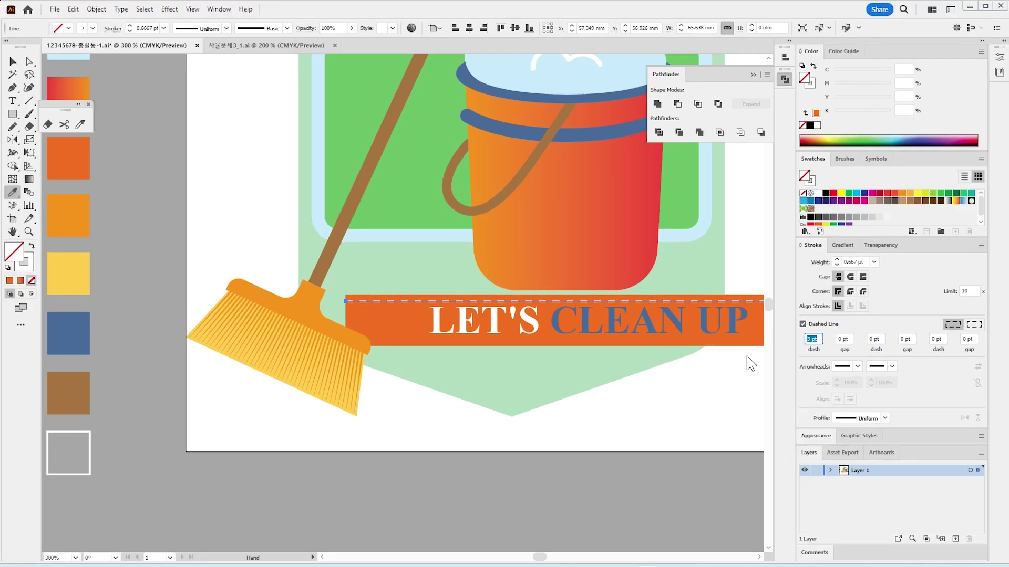
# Nudge the dashed line up slightly and duplicate it straight down to just inside the banner's lower edge.
pyautogui.press('i')
pyautogui.press('v')
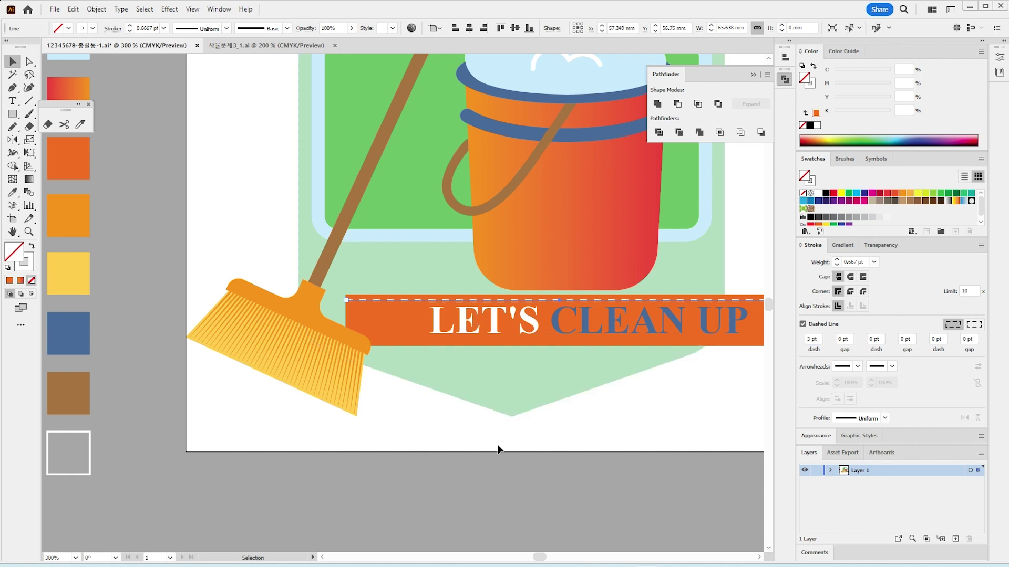
pyautogui.moveTo(405, 301); pyautogui.dragTo(406, 343)
pyautogui.click(534, 466)
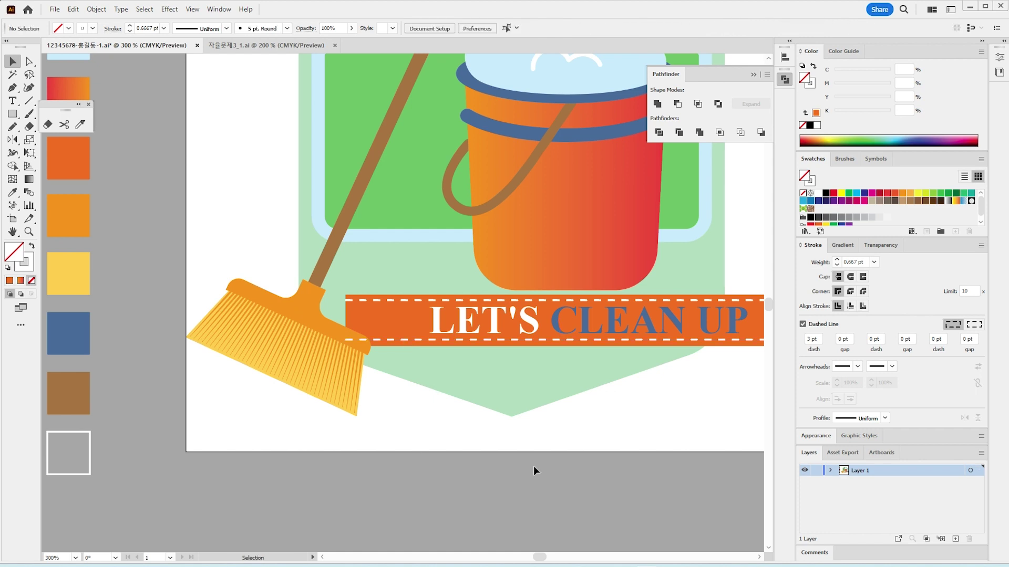
# Draw an upright rectangle about 8 × 17.2 mm beyond the banner's right end and fill it with the broom head's orange.
pyautogui.moveTo(590, 434); pyautogui.dragTo(382, 437)
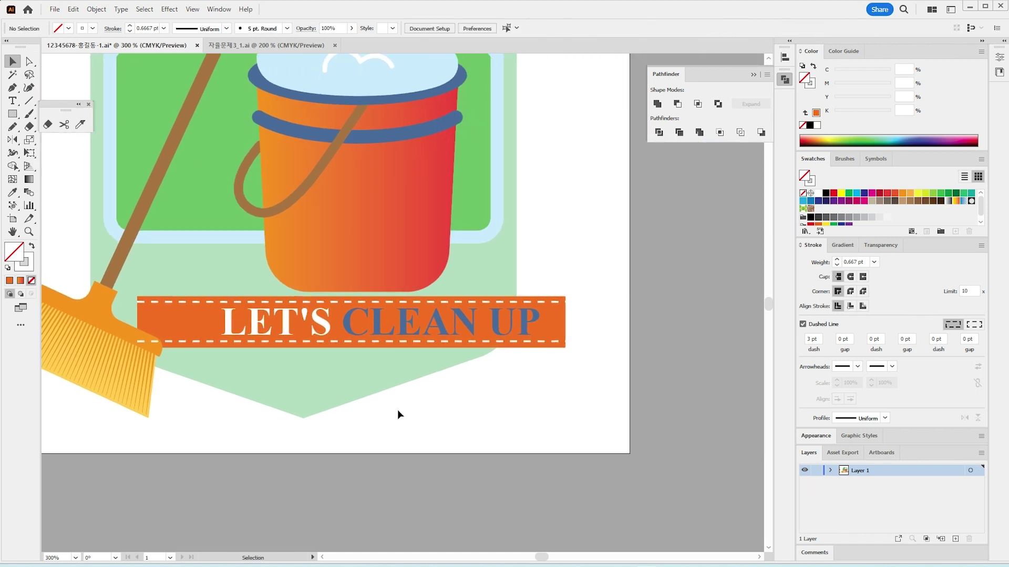
pyautogui.click(104, 372)
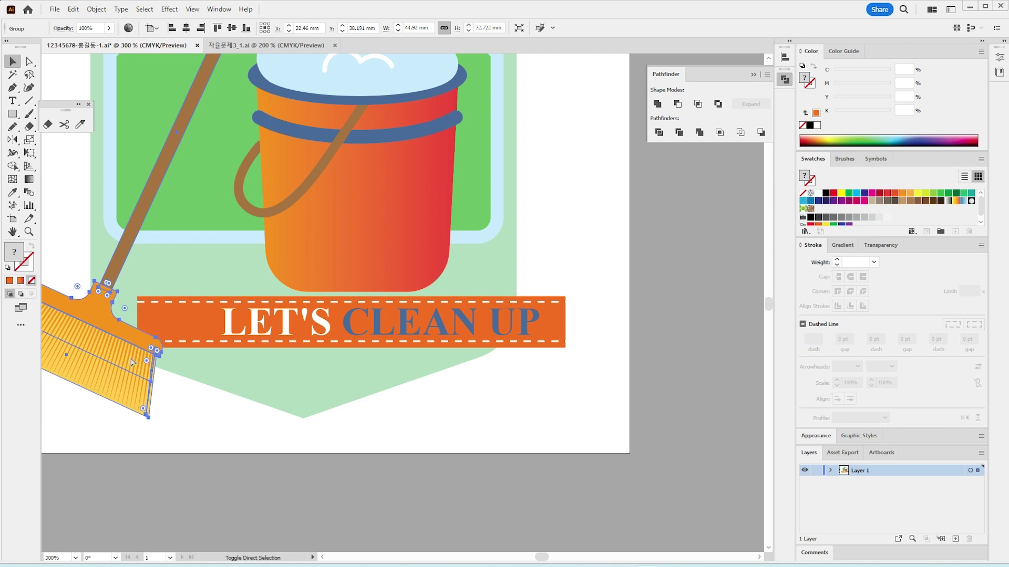
pyautogui.click(481, 443)
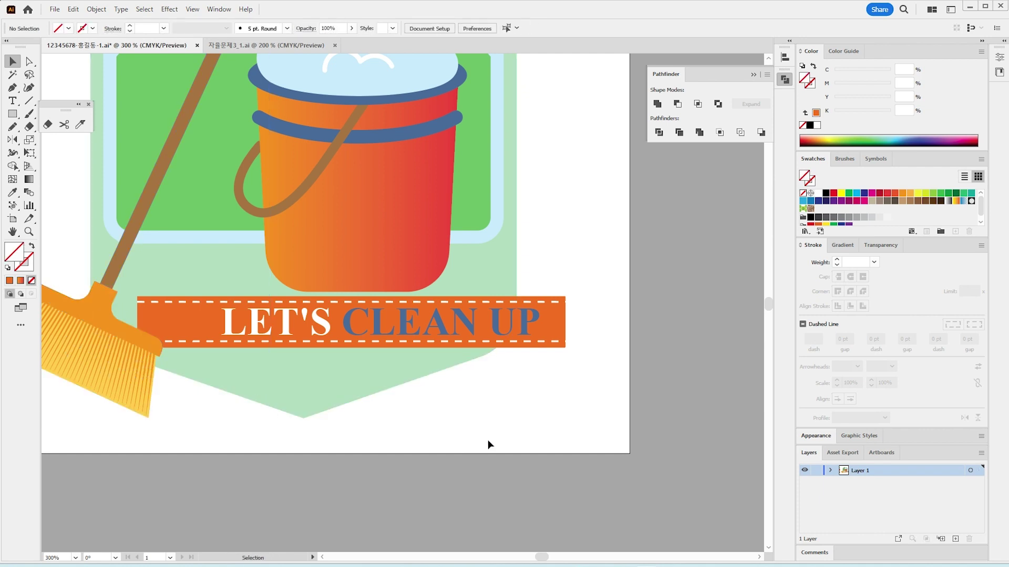
pyautogui.click(13, 116)
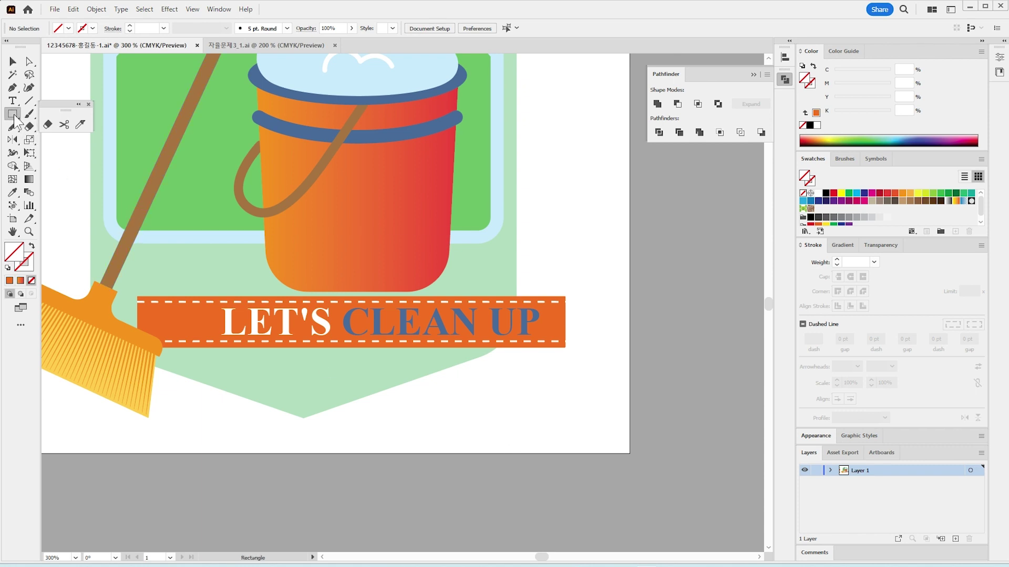
pyautogui.moveTo(602, 318); pyautogui.dragTo(655, 430)
pyautogui.press('i')
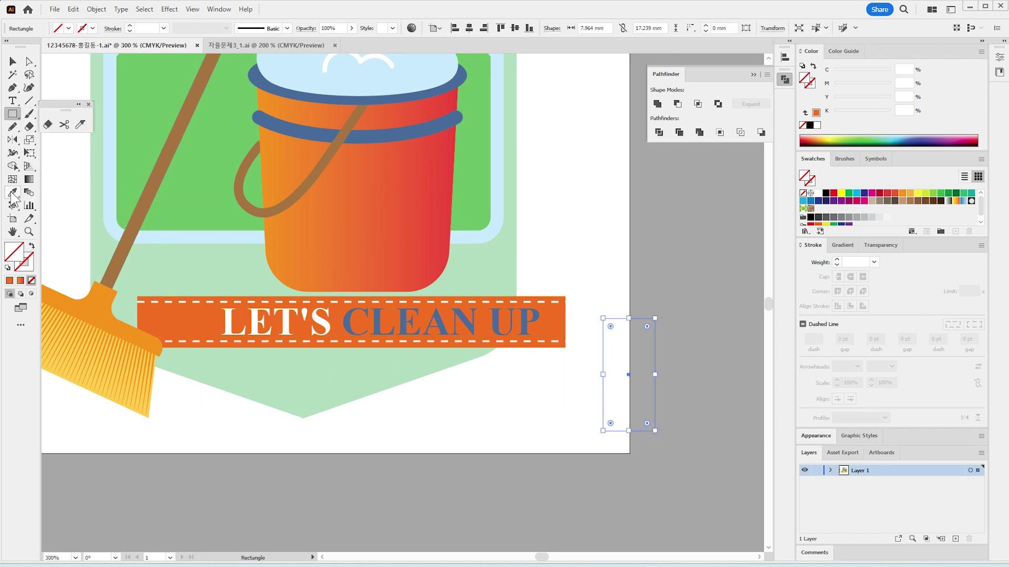
pyautogui.click(110, 318)
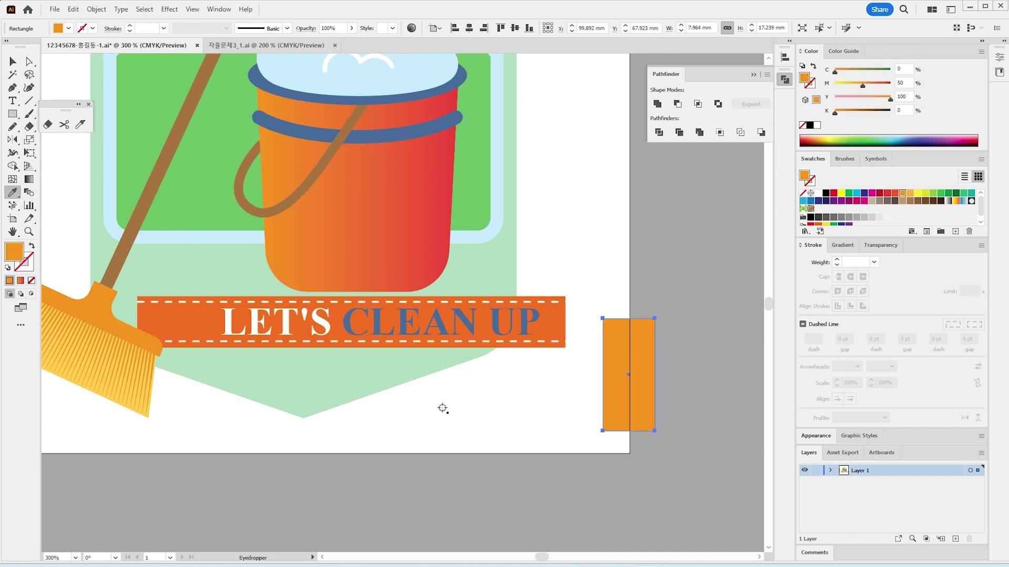
# Widen the orange rectangle to about 8.7 mm and notch its lower edge by raising an added middle anchor point about 5.3 mm.
pyautogui.press('+')
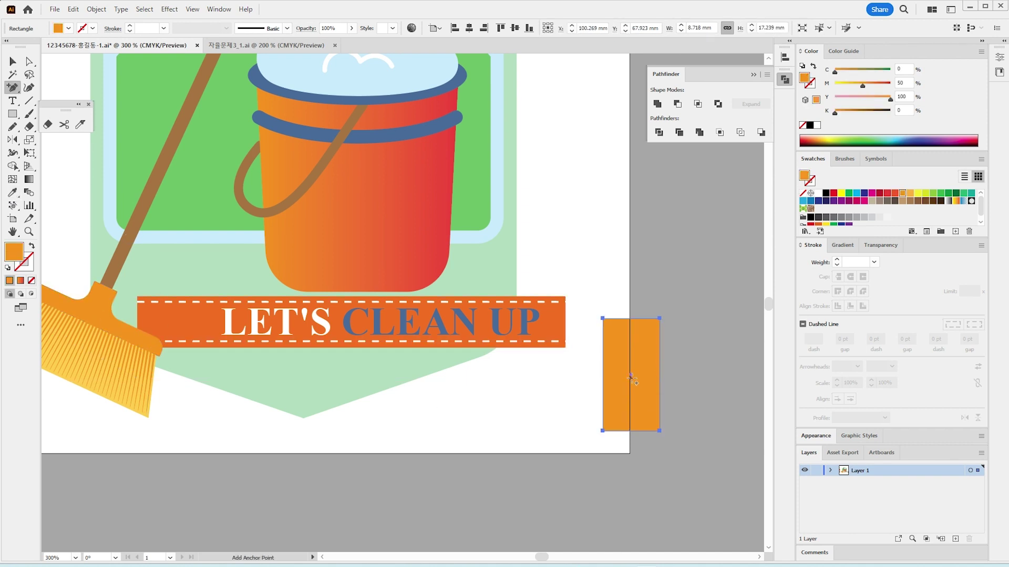
pyautogui.click(630, 431)
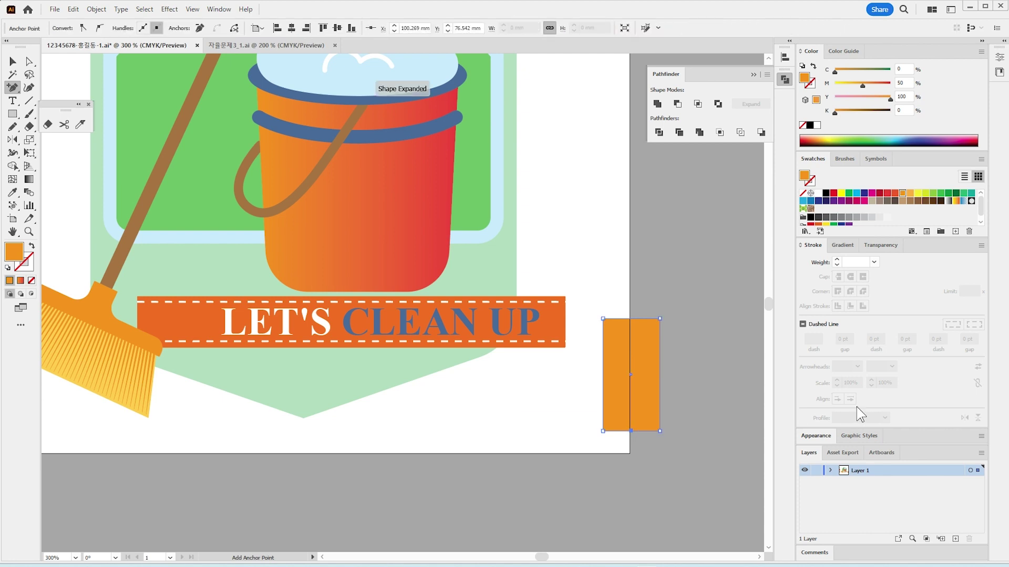
pyautogui.press('Up')
pyautogui.press('Up')
pyautogui.press('Up')
pyautogui.press('Up')
pyautogui.press('Up')
pyautogui.press('Up')
pyautogui.press('Up')
pyautogui.press('Up')
pyautogui.press('Up')
pyautogui.press('Up')
pyautogui.press('Up')
pyautogui.press('Up')
pyautogui.press('Up')
pyautogui.press('Up')
pyautogui.press('Up')
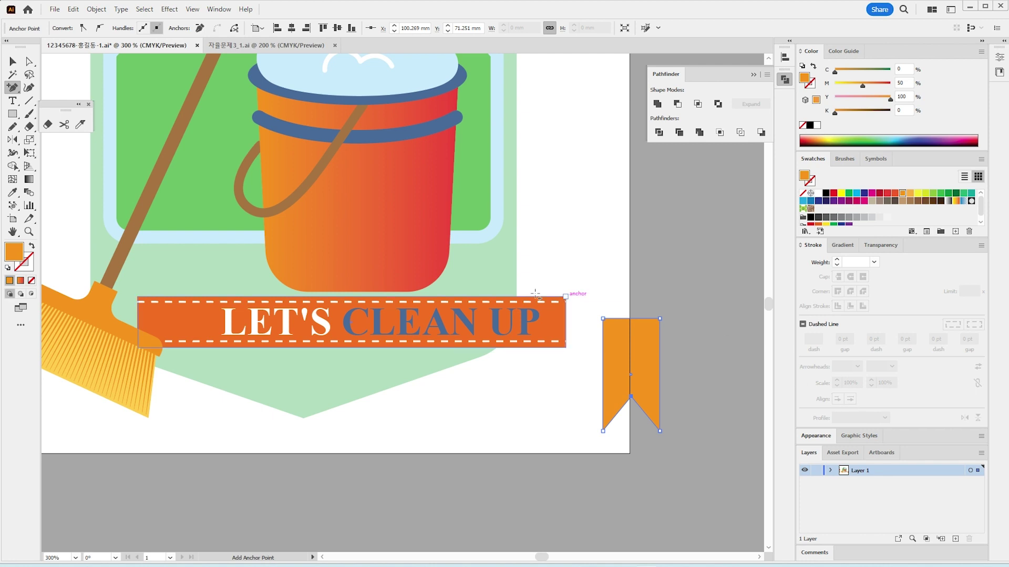
# Draw a vertical line about 15.2 mm long on the orange swallowtail, from its upper edge down just inside its right side.
pyautogui.click(26, 102)
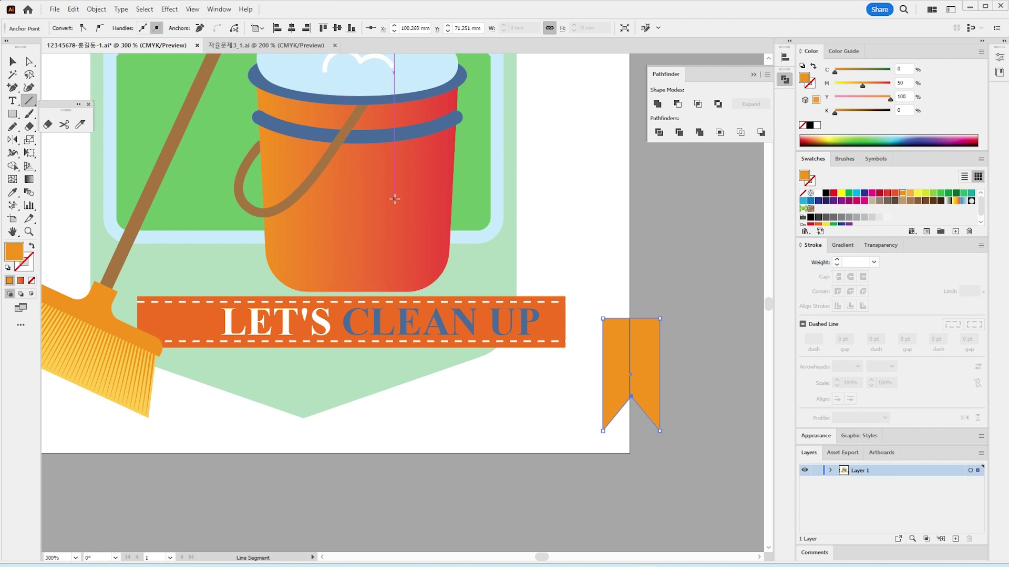
pyautogui.press('v')
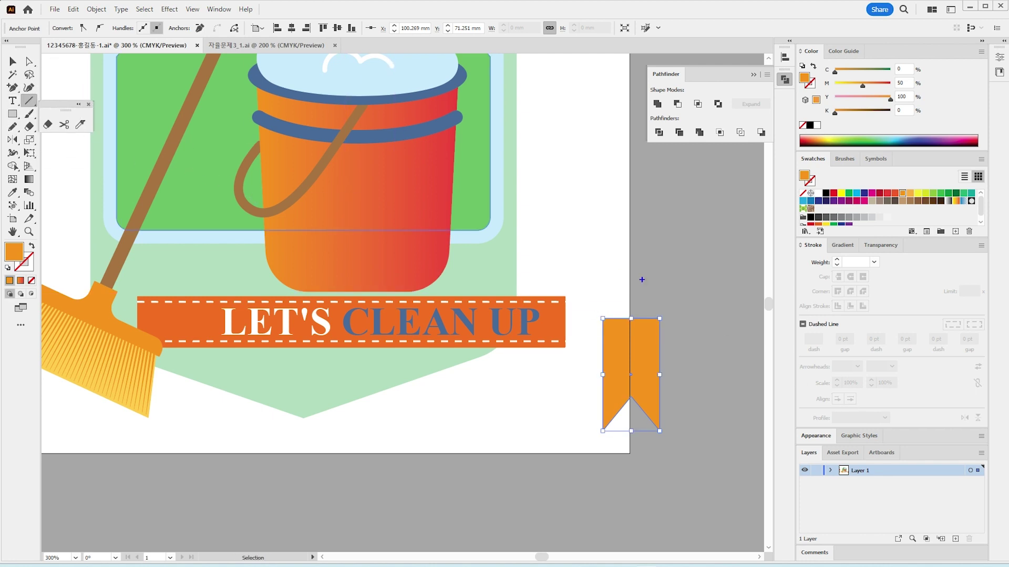
pyautogui.moveTo(642, 256); pyautogui.dragTo(667, 239)
pyautogui.moveTo(634, 274); pyautogui.dragTo(703, 251)
pyautogui.press('Escape')
pyautogui.press('\\')
pyautogui.moveTo(650, 319); pyautogui.dragTo(650, 417)
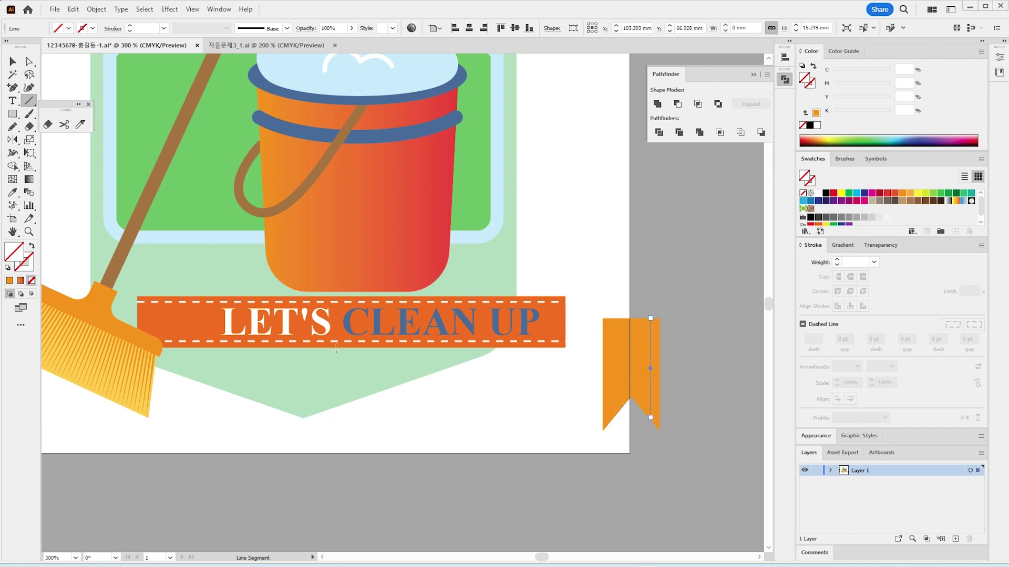
# Copy the white dashed stroke from the banner's upper line onto the swallowtail's vertical line.
pyautogui.click(13, 193)
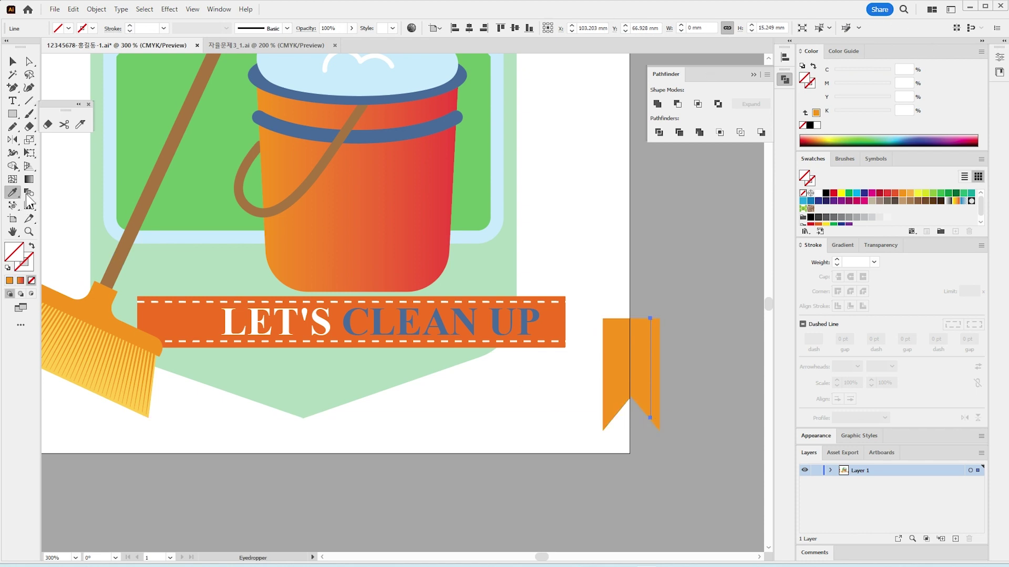
pyautogui.click(185, 303)
pyautogui.click(184, 302)
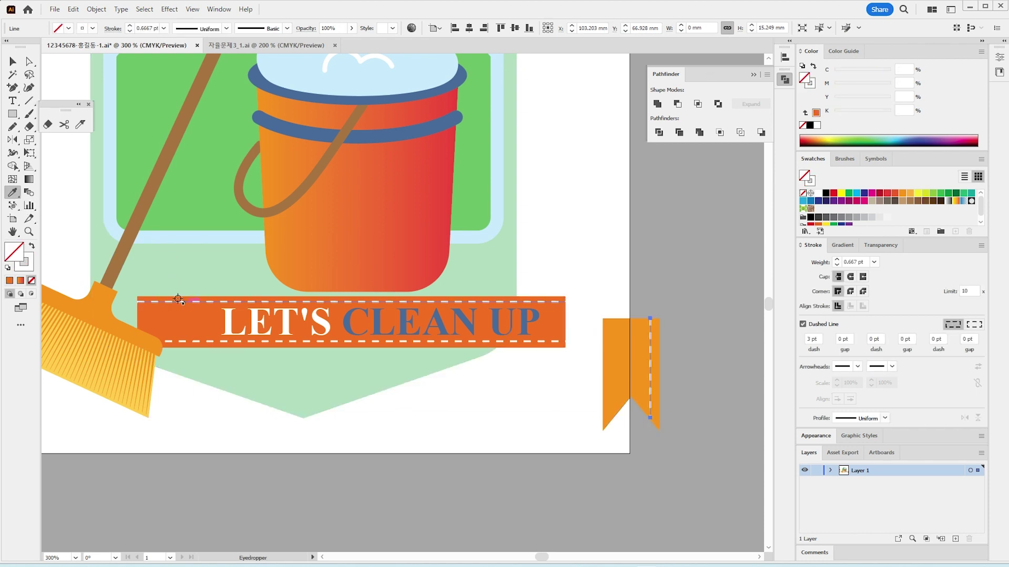
pyautogui.click(13, 61)
pyautogui.click(679, 477)
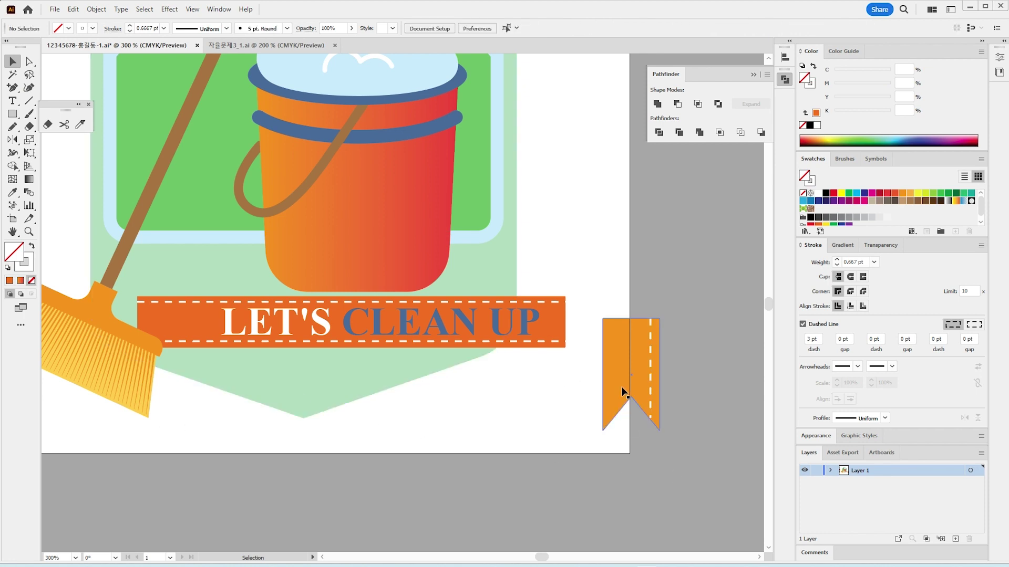
# Group the swallowtail with its dashed line and place it, rotated clockwise toward the lower left, behind the banner's lower right corner.
pyautogui.click(625, 362)
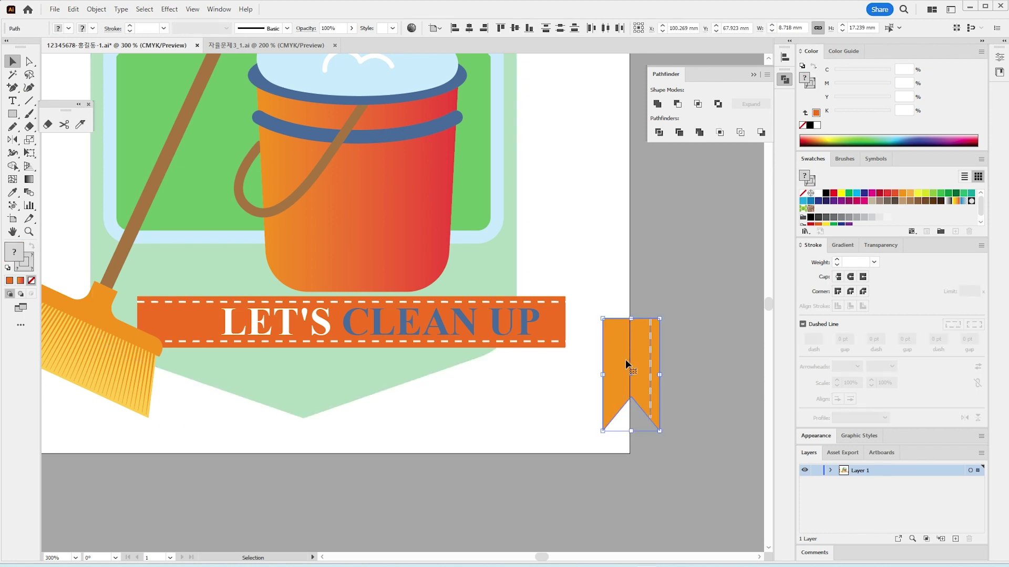
pyautogui.hotkey('ctrl', 'g')
pyautogui.moveTo(665, 317); pyautogui.dragTo(514, 365)
pyautogui.hotkey('ctrl', '[')
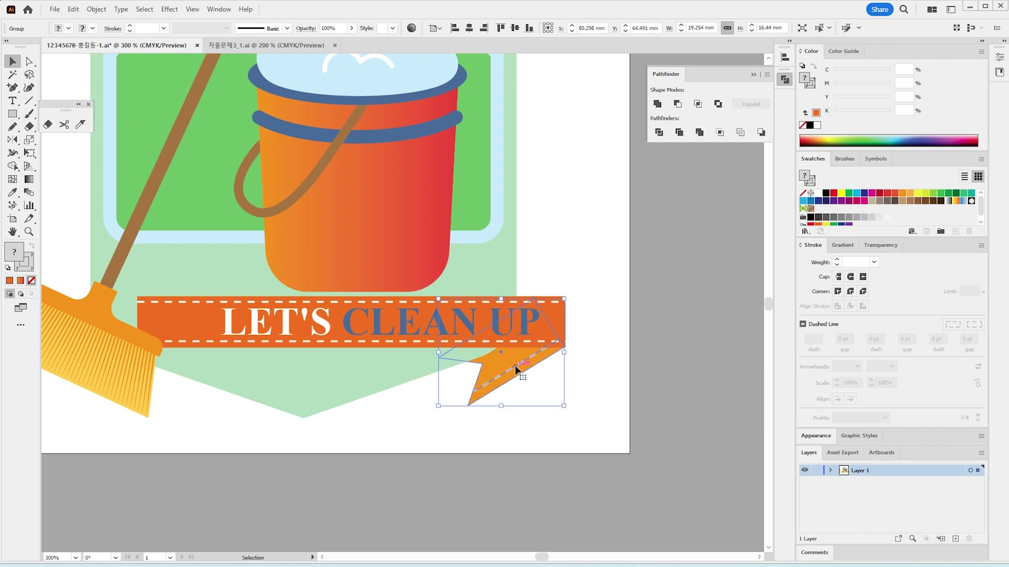
pyautogui.click(608, 395)
pyautogui.hotkey('ctrl', '-')
pyautogui.hotkey('ctrl', '-')
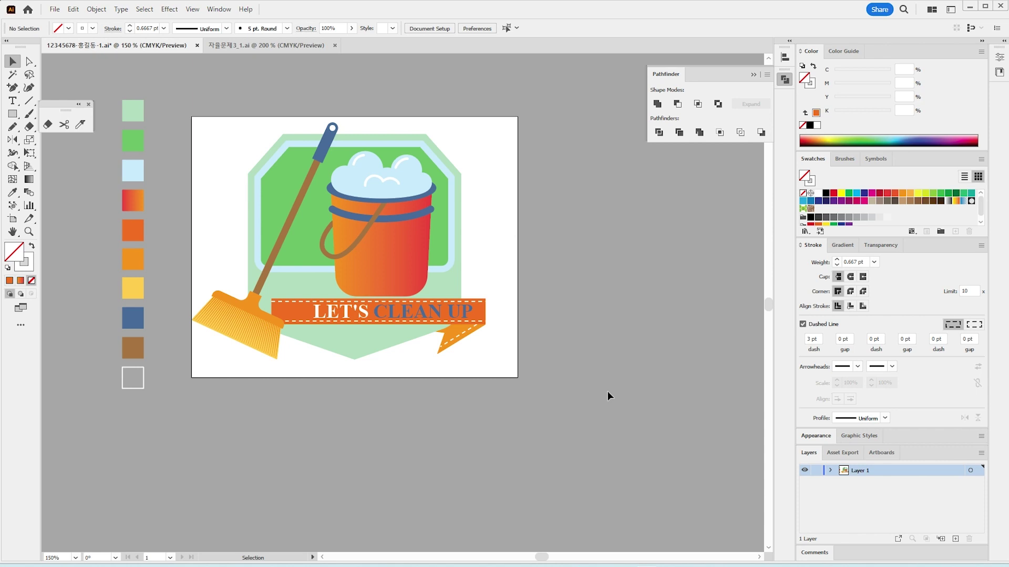
# Scale the broom down slightly so it sits inside the artboard's left edge, and save the document.
pyautogui.click(251, 314)
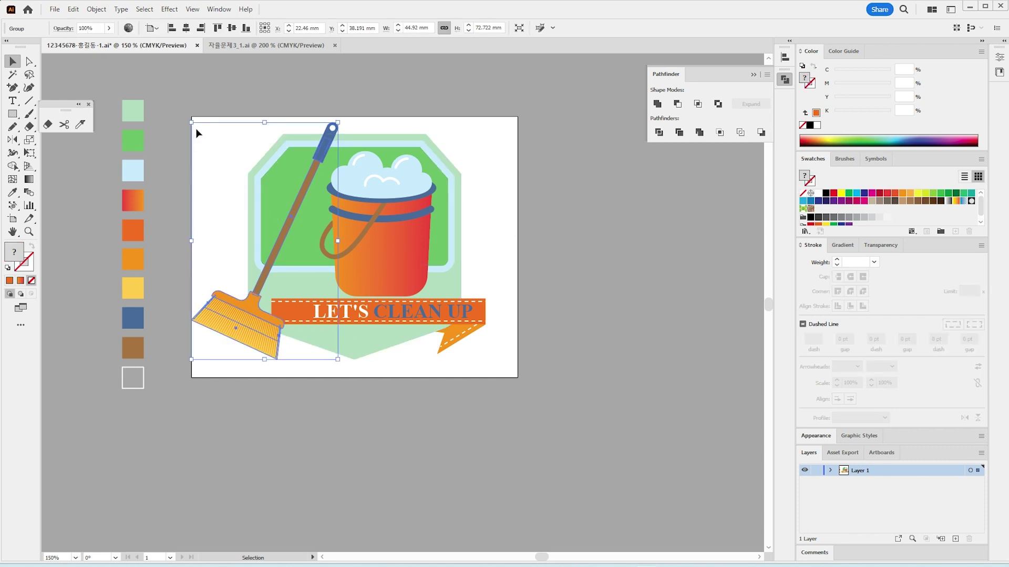
pyautogui.click(54, 9)
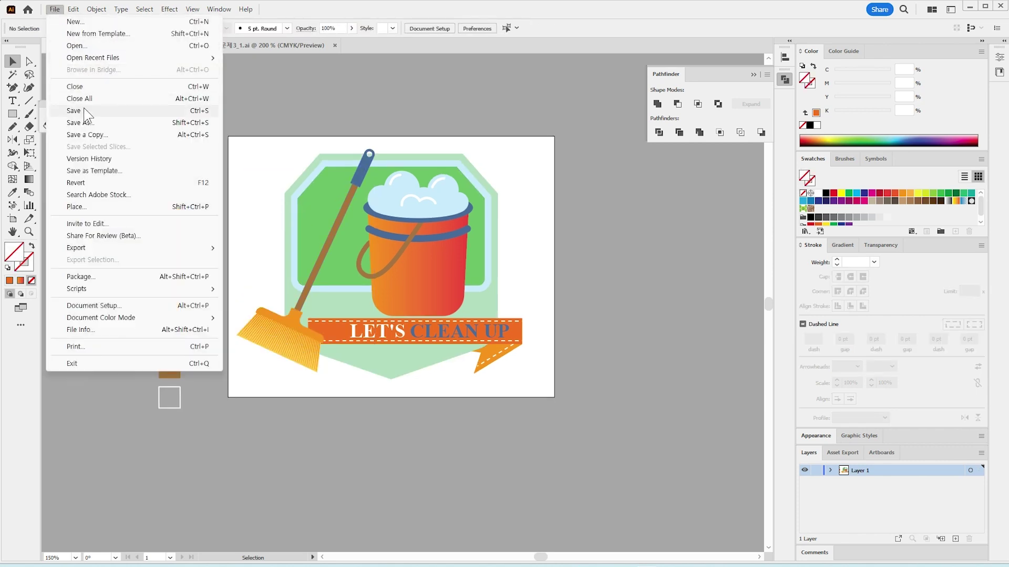
pyautogui.click(83, 109)
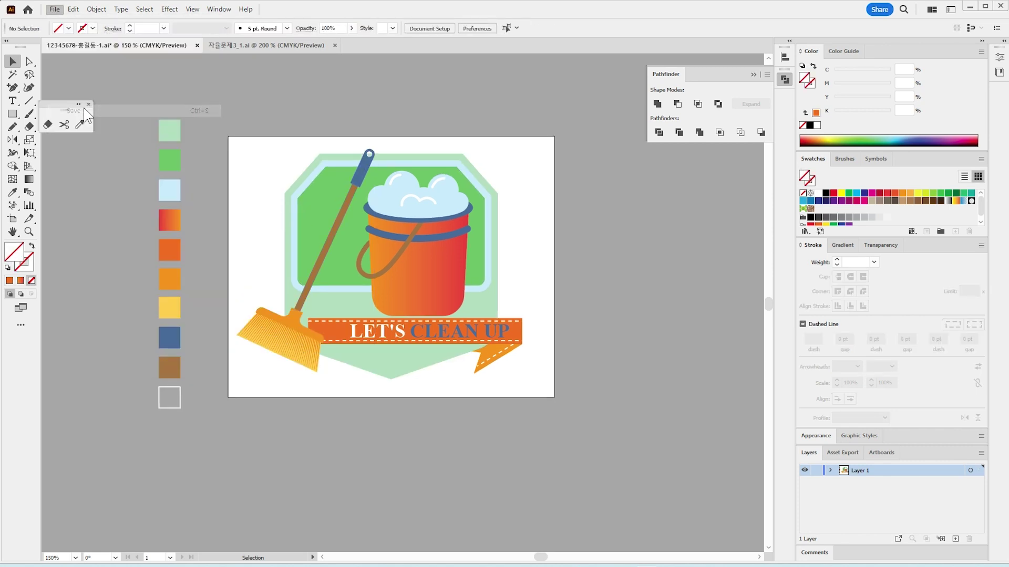
pyautogui.press('z')
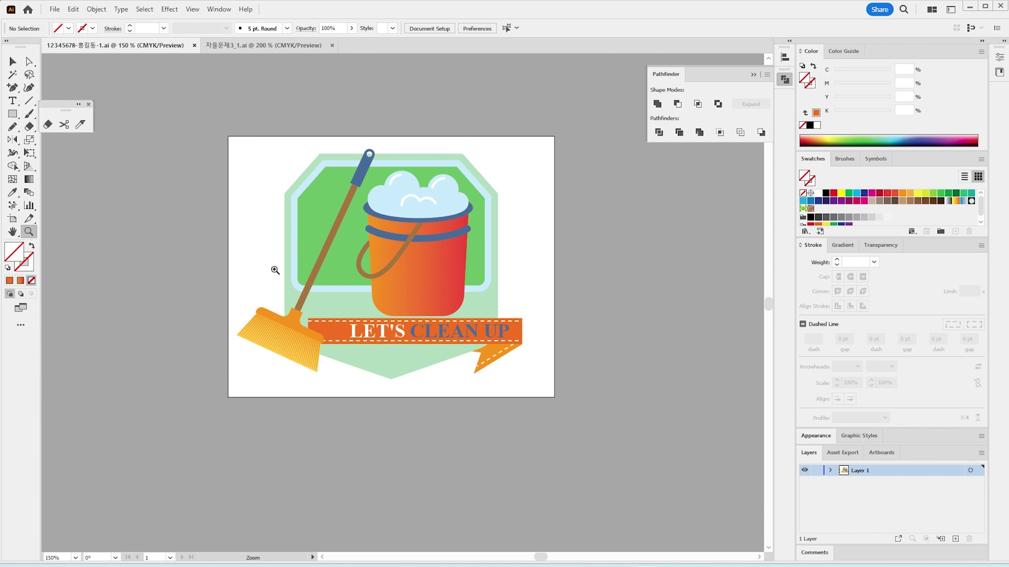
pyautogui.click(302, 278)
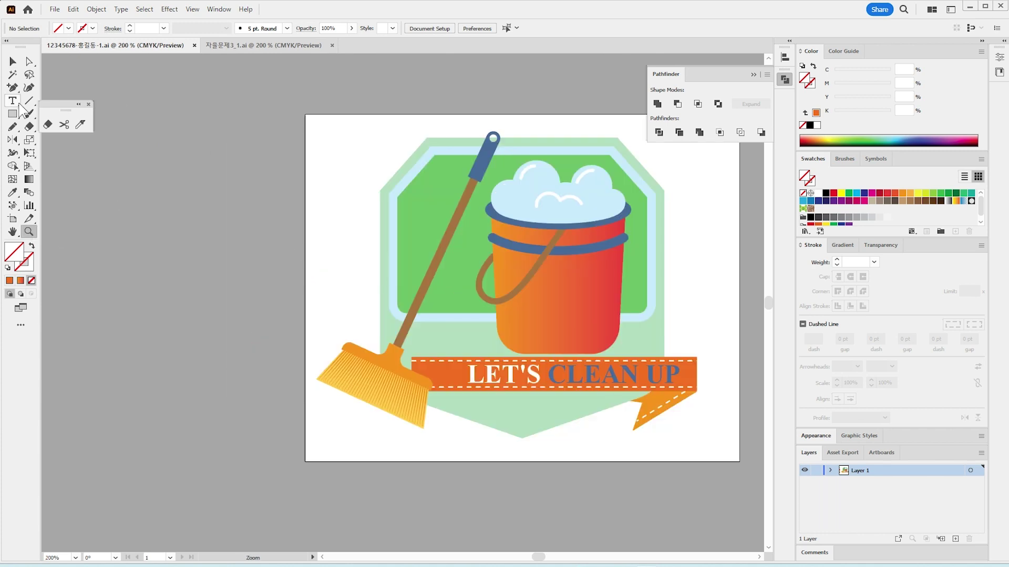
pyautogui.click(14, 62)
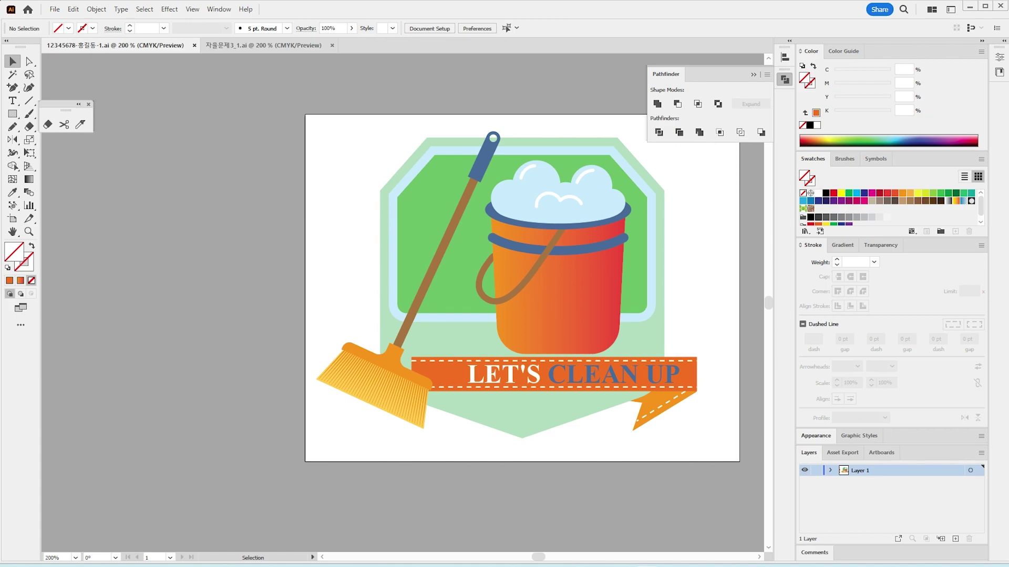